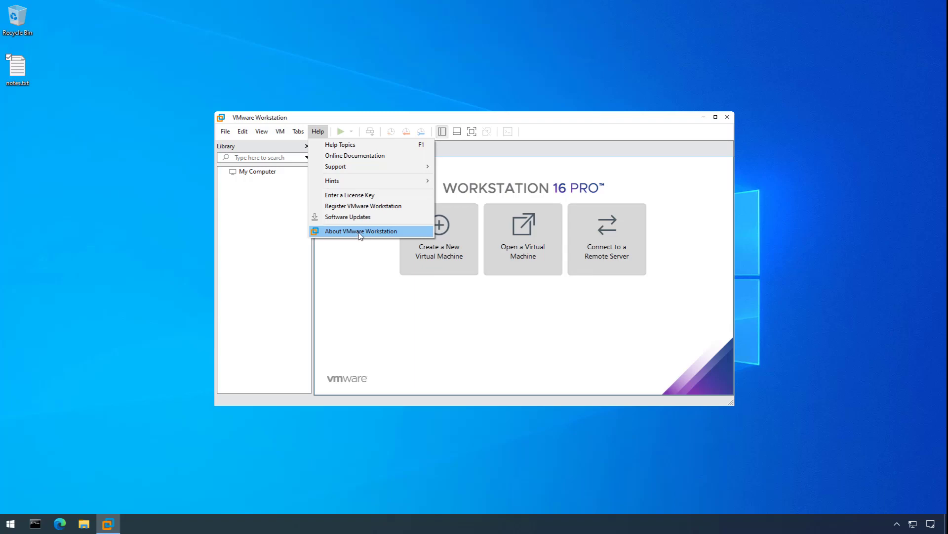
Confirm in the About dialog that VMware Workstation is version 16.2.1, then close it.
{"action": "left_click", "coordinate": [359, 232]}
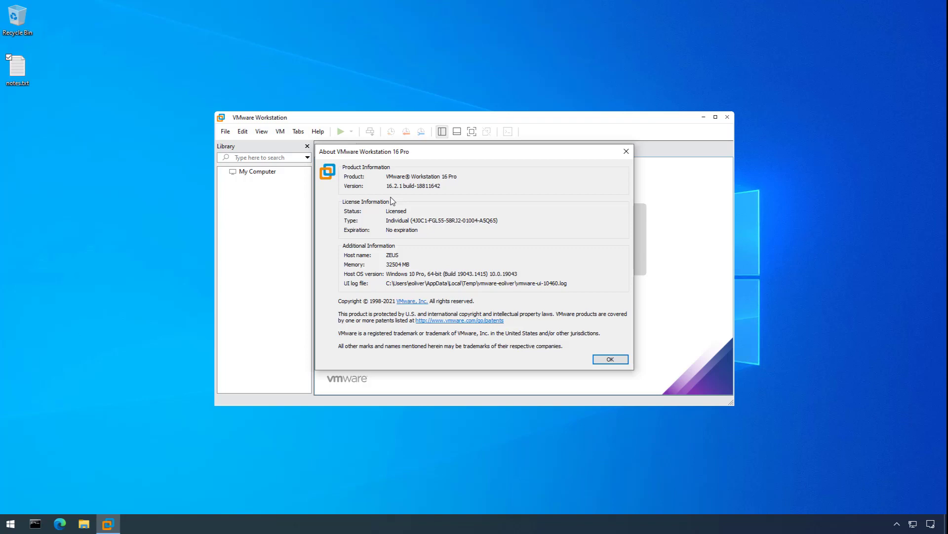
{"action": "left_click", "coordinate": [612, 360]}
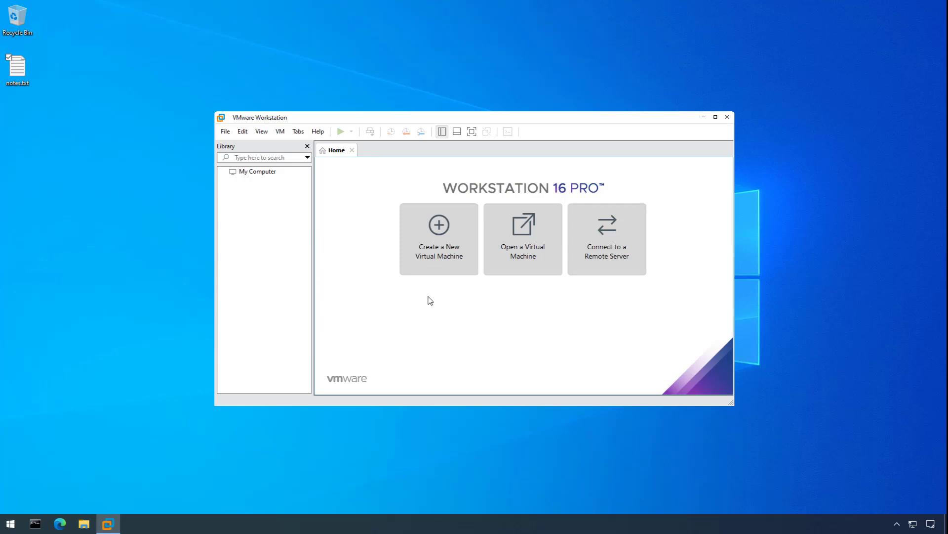
Launch Virtual Network Editor from a 'virt' Start search and unlock its settings with administrator rights.
{"action": "key", "text": "super"}
{"action": "type", "text": "virt"}
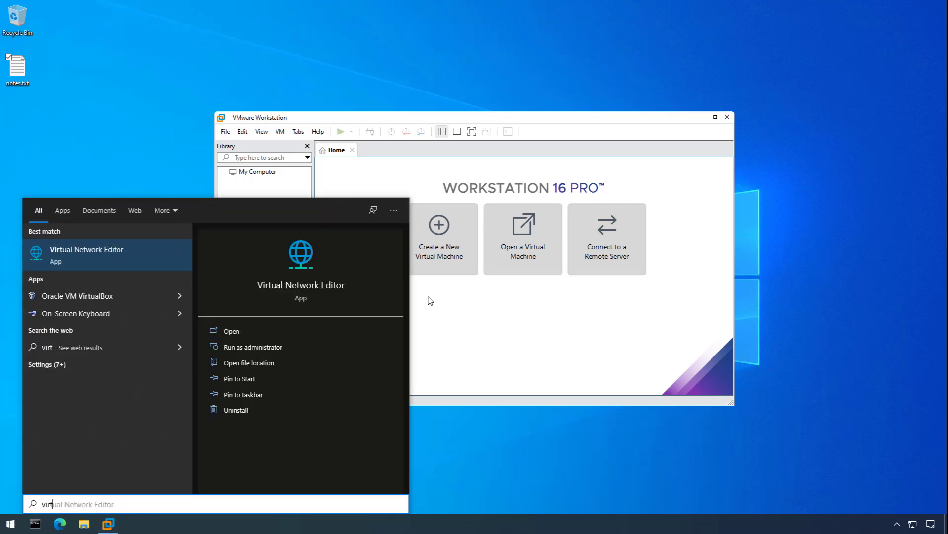
{"action": "left_click", "coordinate": [125, 257]}
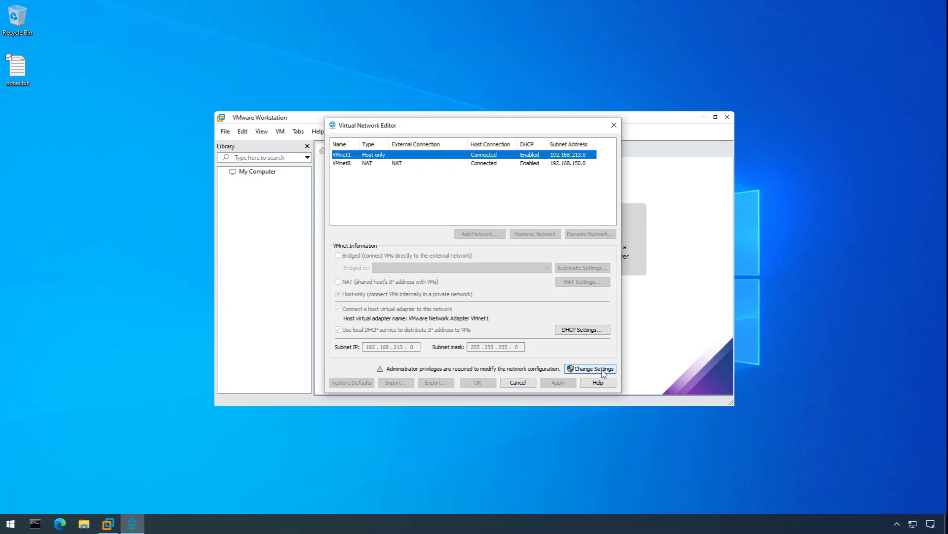
{"action": "left_click", "coordinate": [602, 371]}
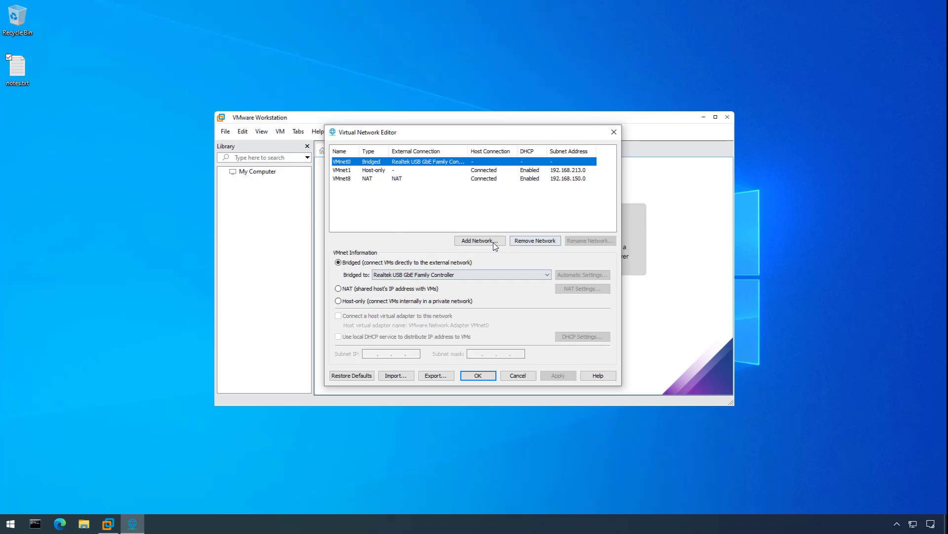
Add host-only network VMnet2 with local DHCP off and subnet 192.168.10.0, and save it.
{"action": "left_click", "coordinate": [494, 242]}
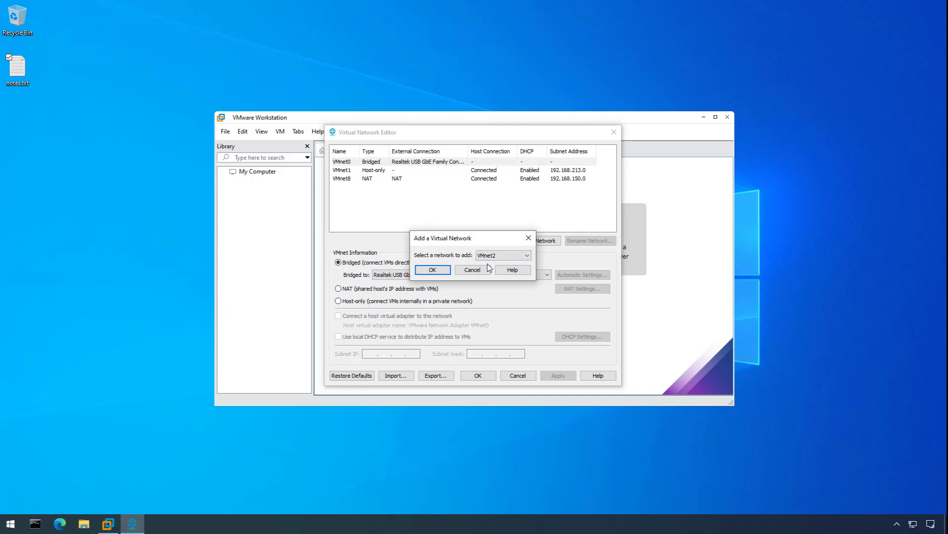
{"action": "left_click", "coordinate": [434, 270]}
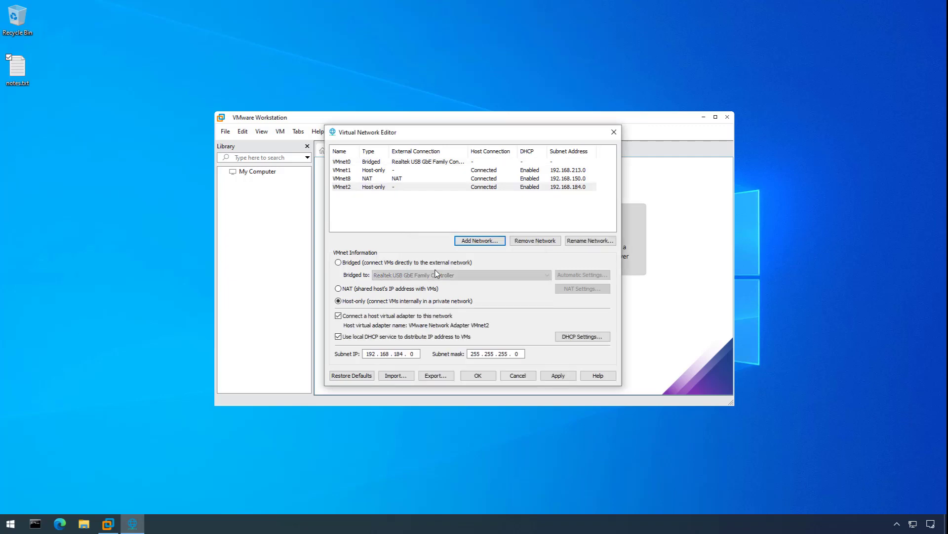
{"action": "left_click", "coordinate": [388, 337]}
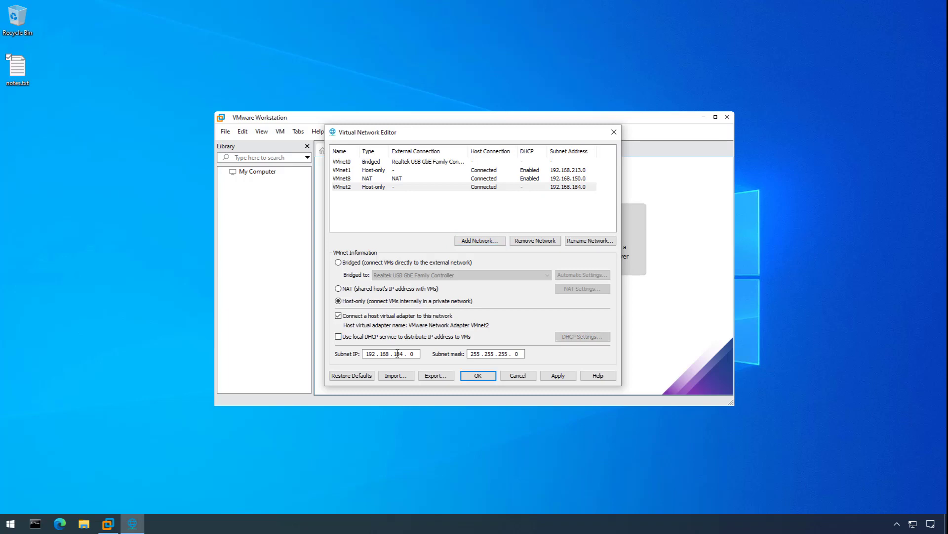
{"action": "double_click", "coordinate": [398, 353]}
{"action": "type", "text": "10"}
{"action": "left_click", "coordinate": [485, 377]}
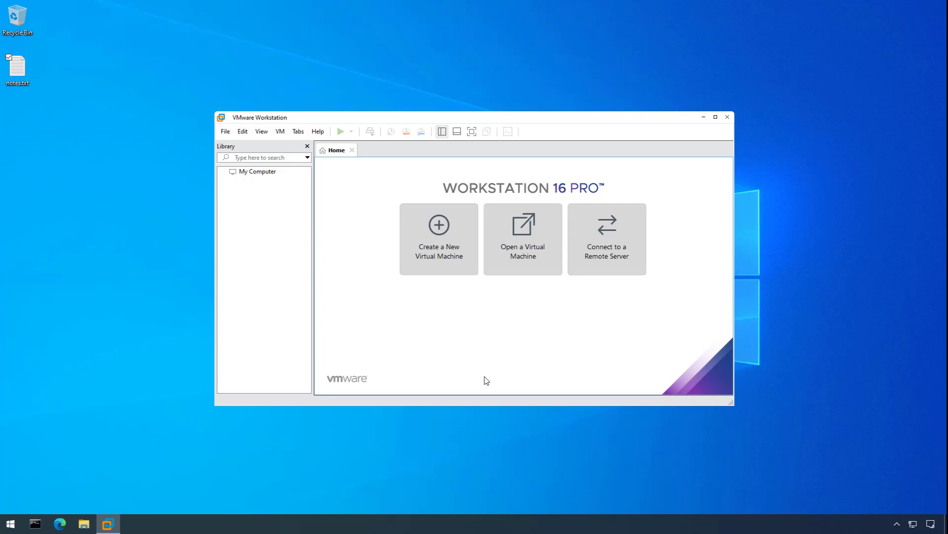
Open Network Connections with ncpa.cpl and rename the VMnet2 adapter to VMWHONET2.
{"action": "key", "text": "super+r"}
{"action": "type", "text": "ncpa.cpl"}
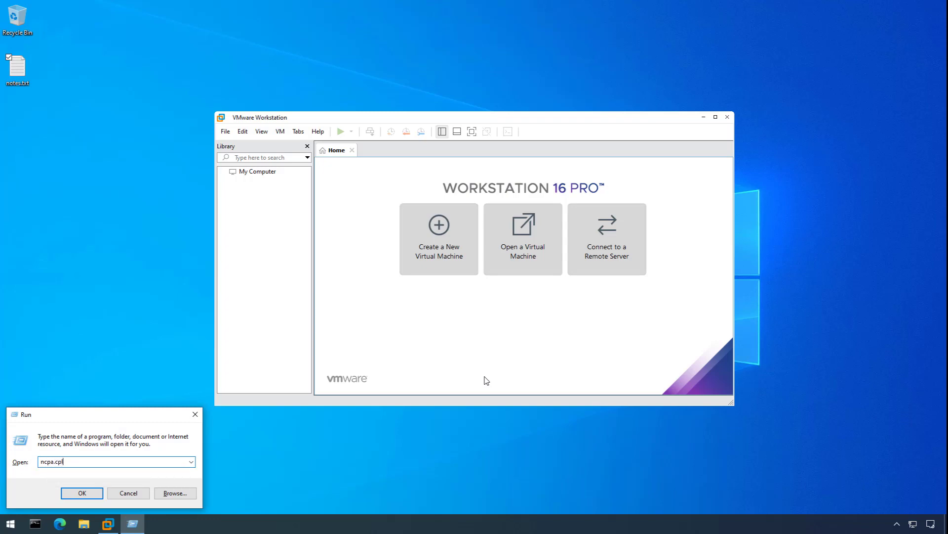
{"action": "key", "text": "Return"}
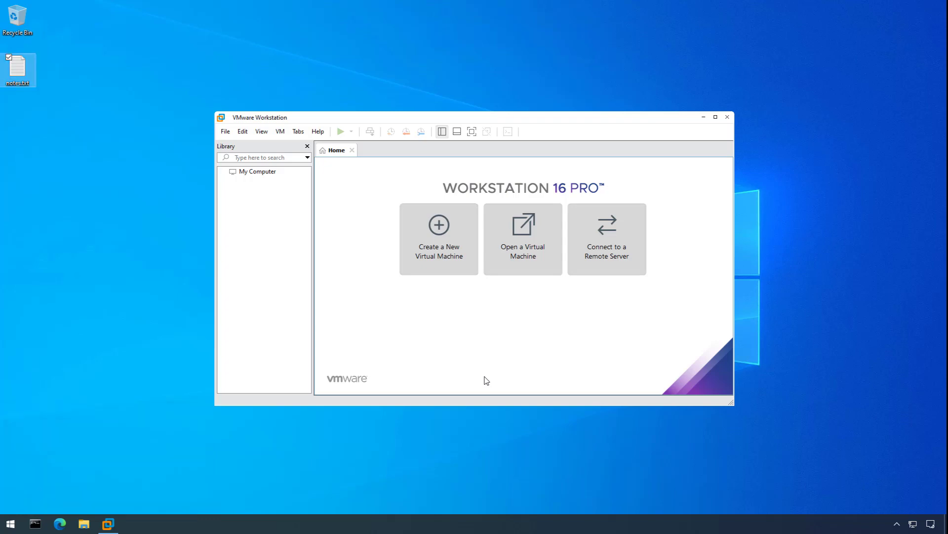
{"action": "left_click", "coordinate": [439, 269]}
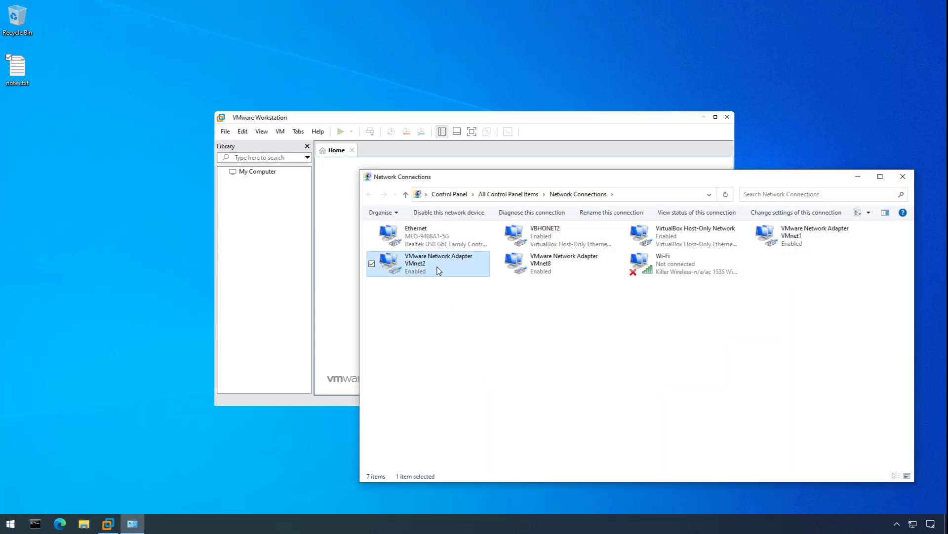
{"action": "right_click", "coordinate": [439, 270]}
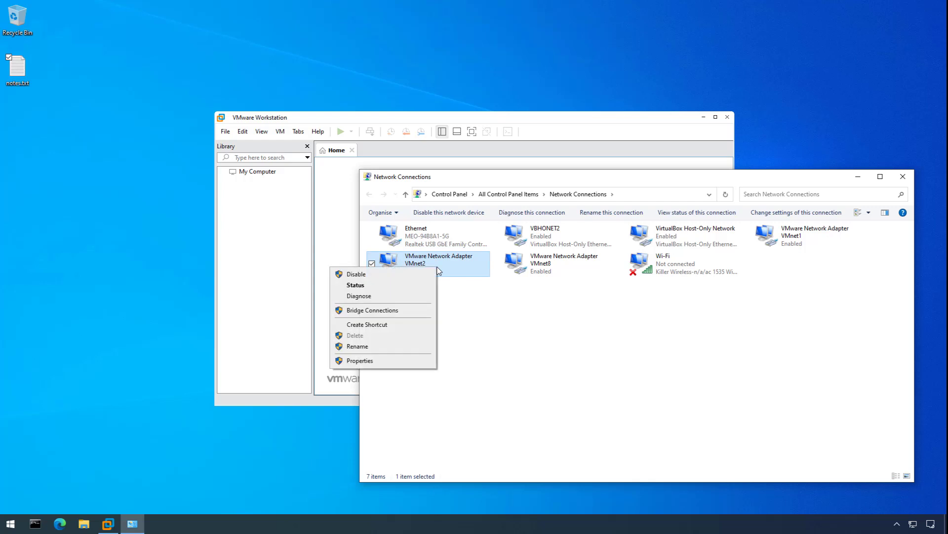
{"action": "left_click", "coordinate": [406, 346]}
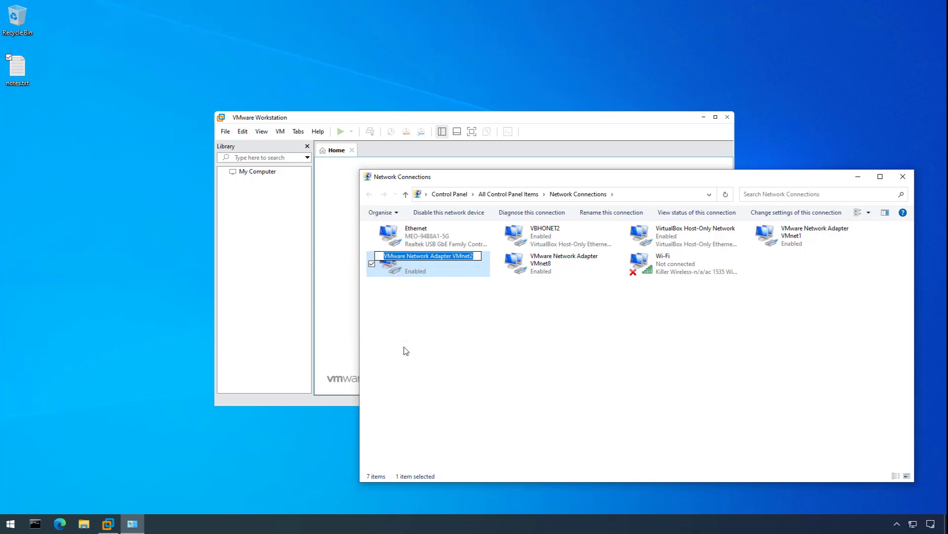
{"action": "type", "text": "V"}
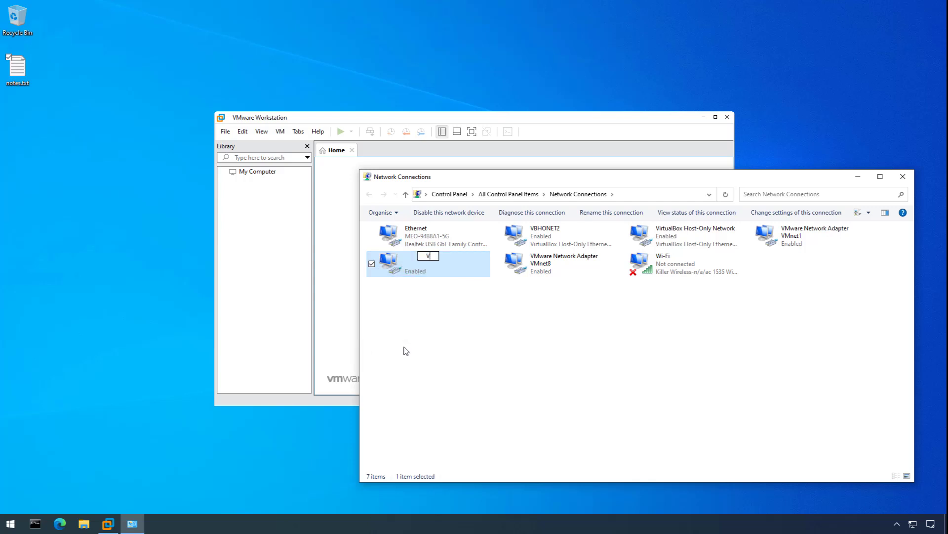
{"action": "type", "text": "MWHONET2"}
{"action": "key", "text": "Return"}
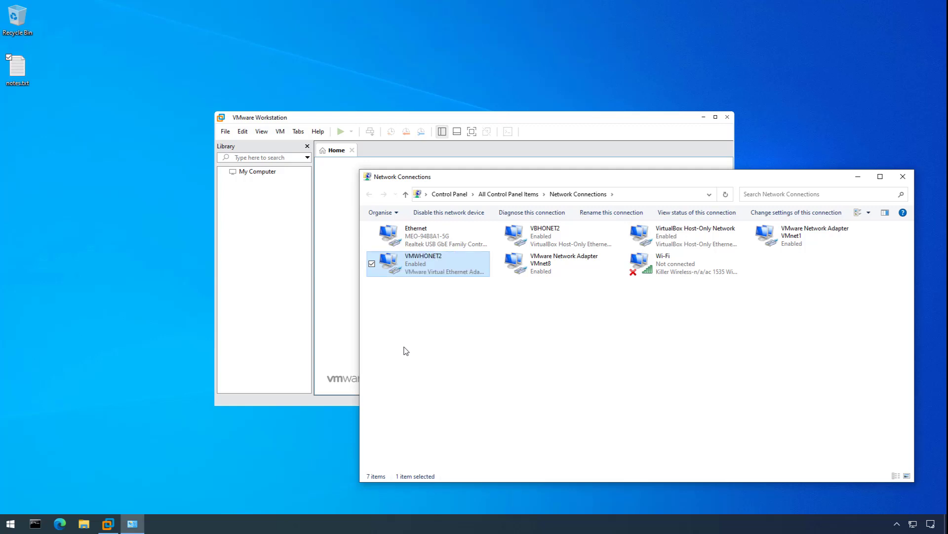
Set VMWHONET2's IPv4 to obtain both IP and DNS server addresses automatically.
{"action": "right_click", "coordinate": [410, 259]}
{"action": "left_click", "coordinate": [383, 355]}
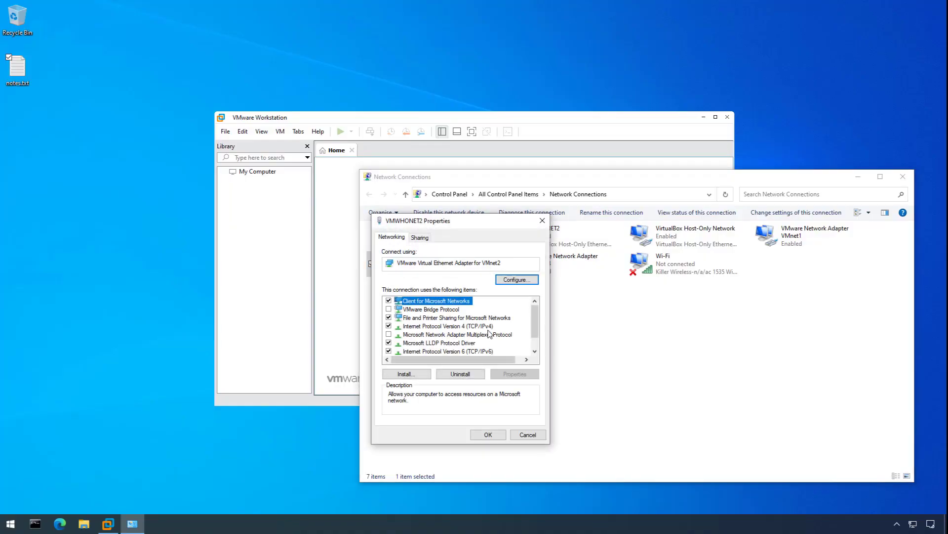
{"action": "left_click", "coordinate": [485, 327]}
{"action": "left_click", "coordinate": [514, 374]}
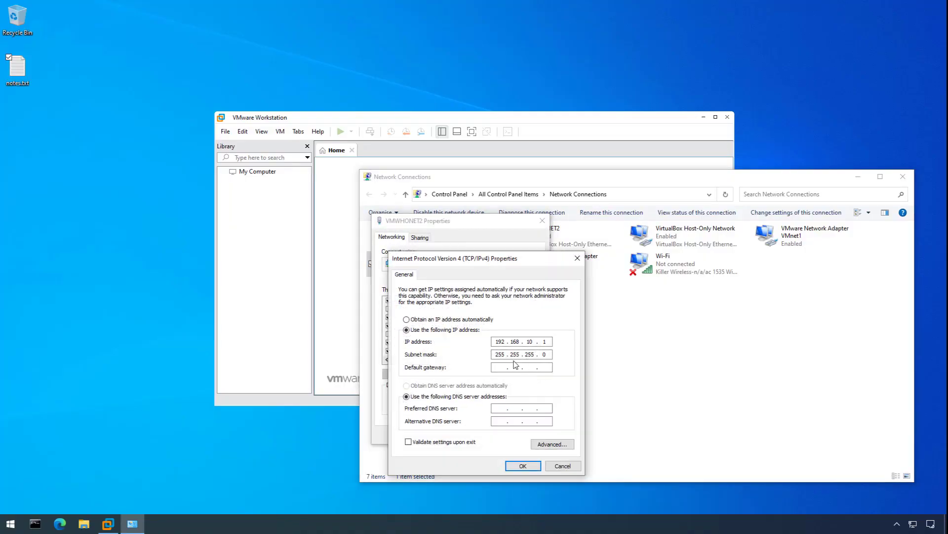
{"action": "left_click", "coordinate": [471, 321]}
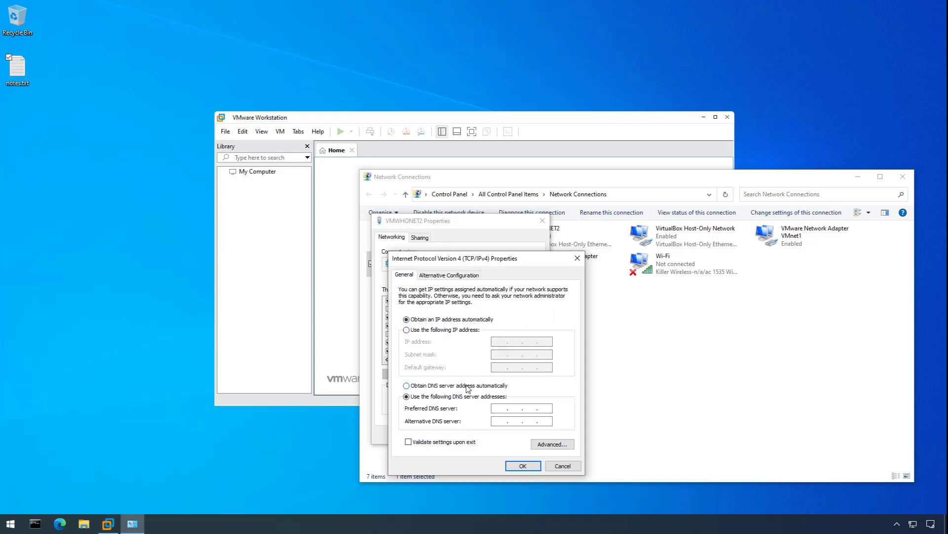
{"action": "left_click", "coordinate": [467, 386]}
{"action": "left_click", "coordinate": [523, 466]}
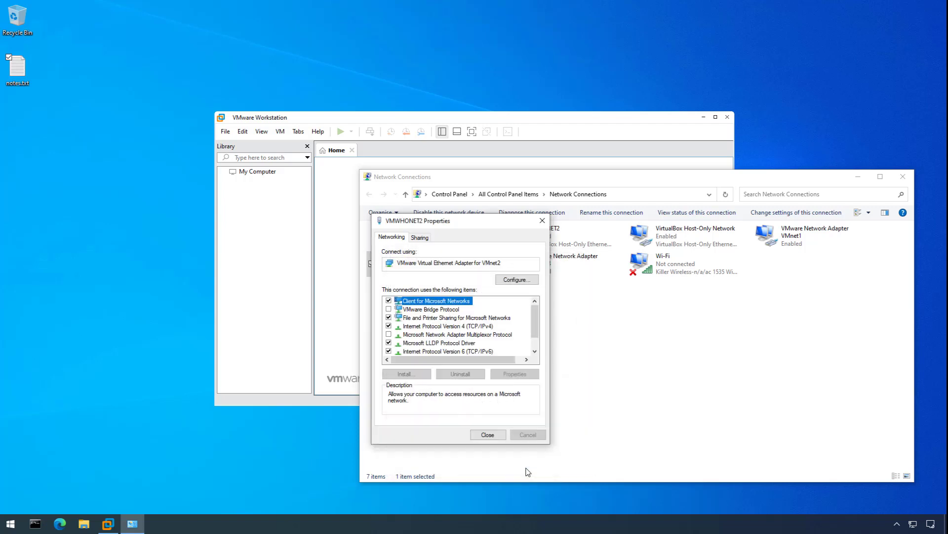
Disable IPv6 on VMWHONET2, apply, and close the Network Connections window.
{"action": "left_click", "coordinate": [490, 352]}
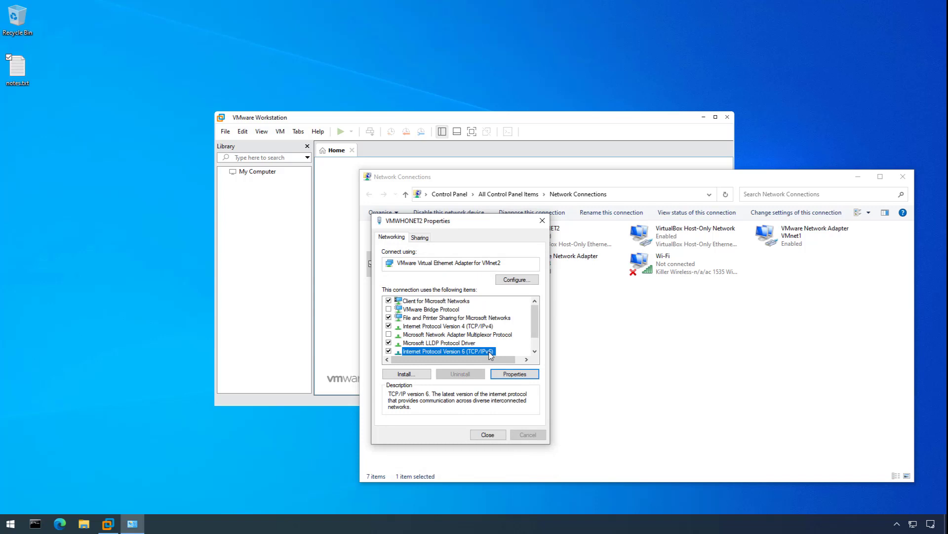
{"action": "left_click", "coordinate": [388, 351]}
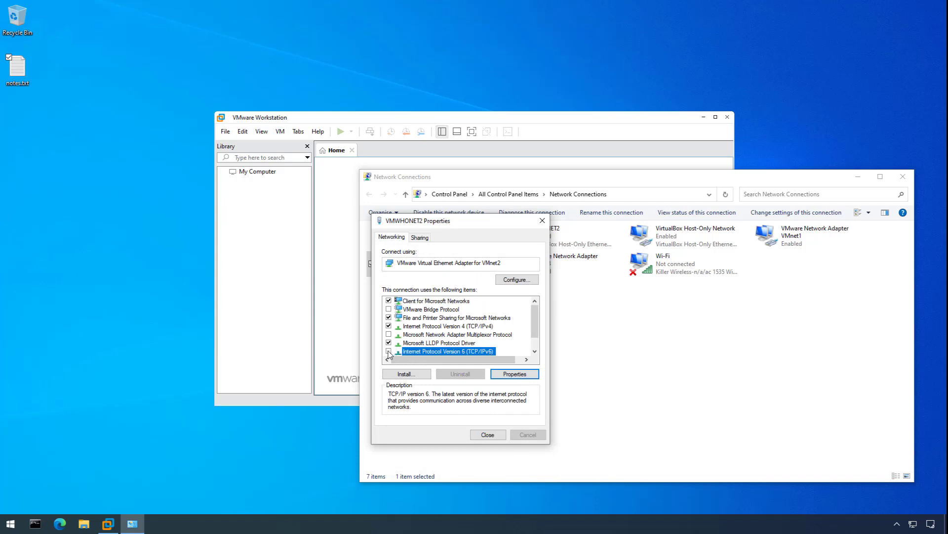
{"action": "left_click", "coordinate": [488, 435]}
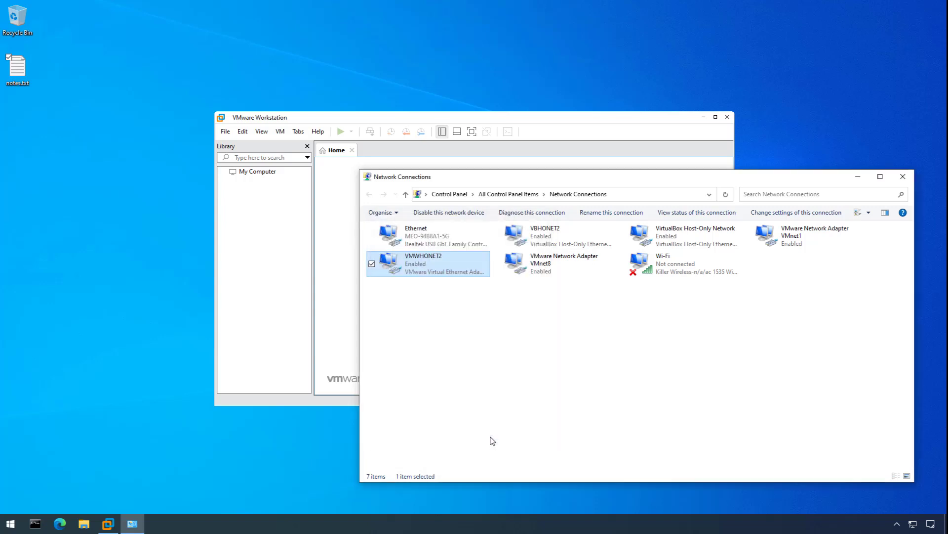
{"action": "left_click", "coordinate": [902, 178]}
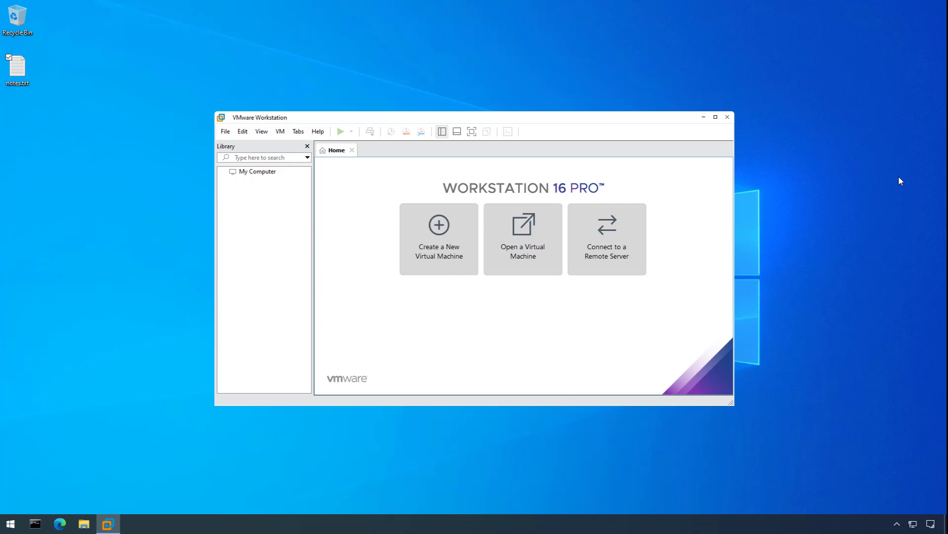
Launch Registry Editor and jump to the pasted network adapter class key path.
{"action": "key", "text": "super"}
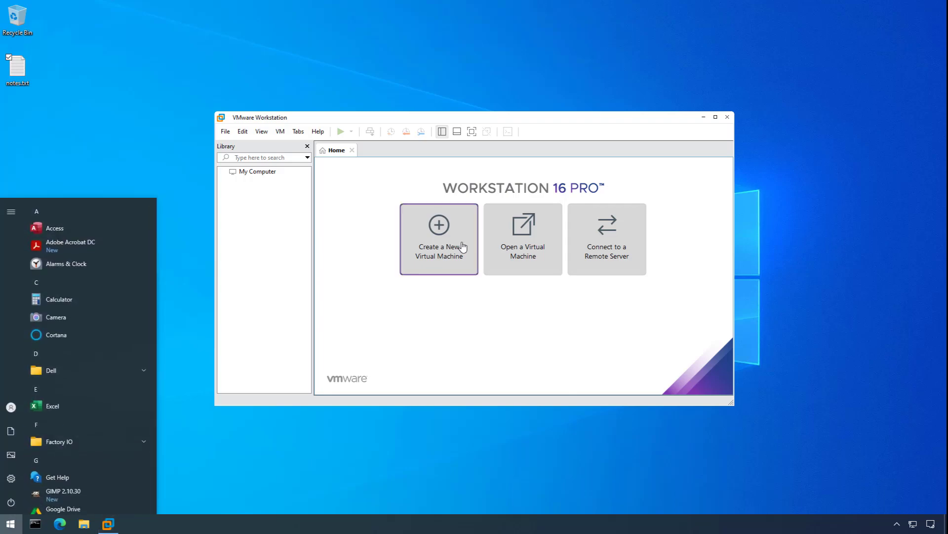
{"action": "type", "text": "regis"}
{"action": "key", "text": "Return"}
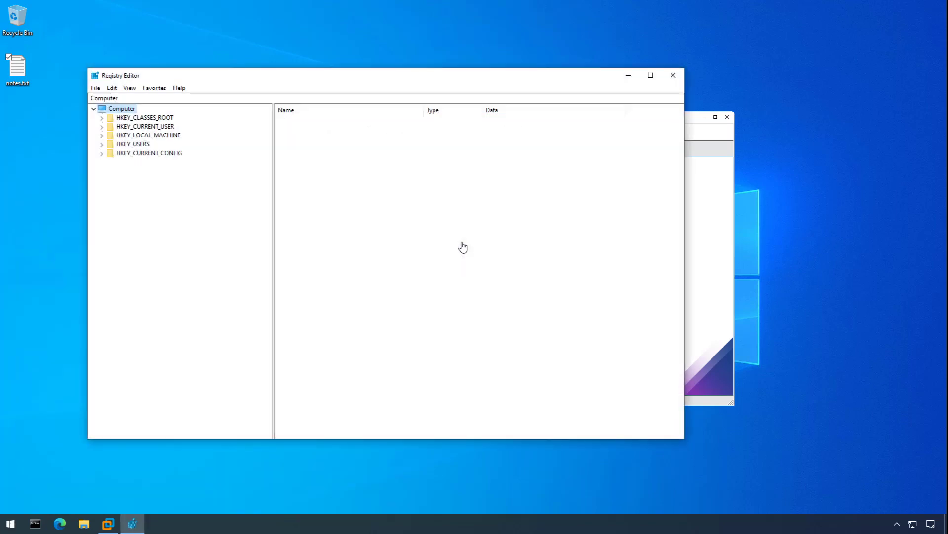
{"action": "left_click", "coordinate": [158, 97]}
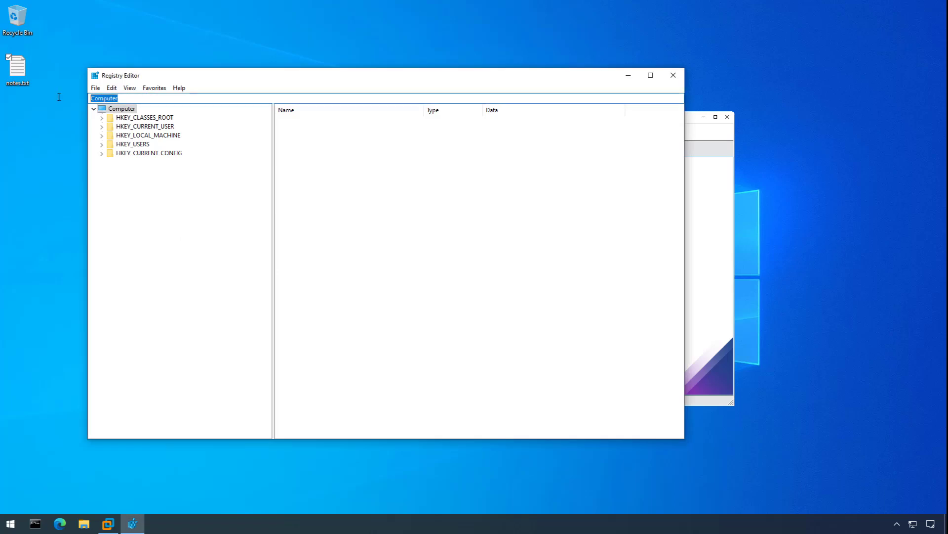
{"action": "type", "text": "Computer\\HKEY_LOCAL_MACHINE\\SYSTEM\\CurrentControlSet\\Control\\Class\\{4d36e972-e325-11ce-bfc1-08002be10318}"}
{"action": "key", "text": "Return"}
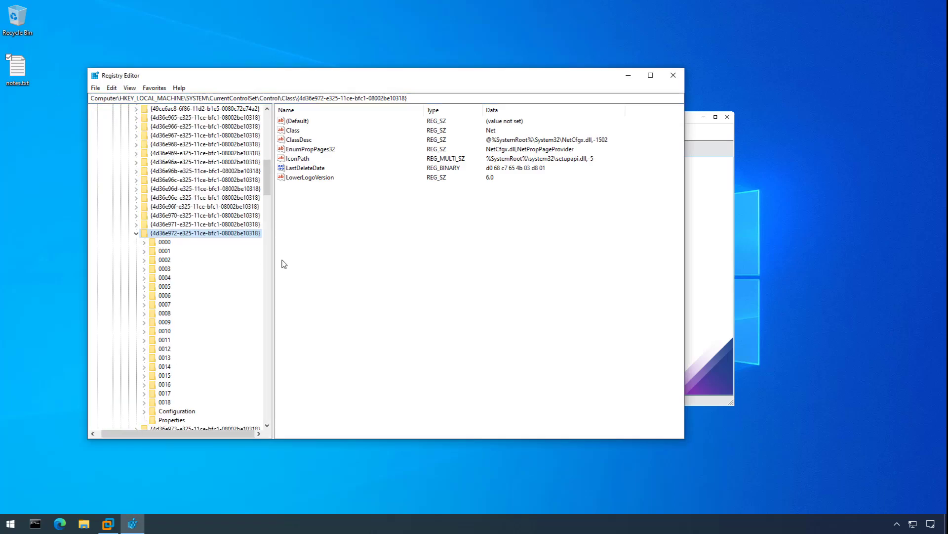
Find 'vmnet2', set its *NdisDeviceType value to 0, and close Registry Editor.
{"action": "left_click", "coordinate": [112, 89]}
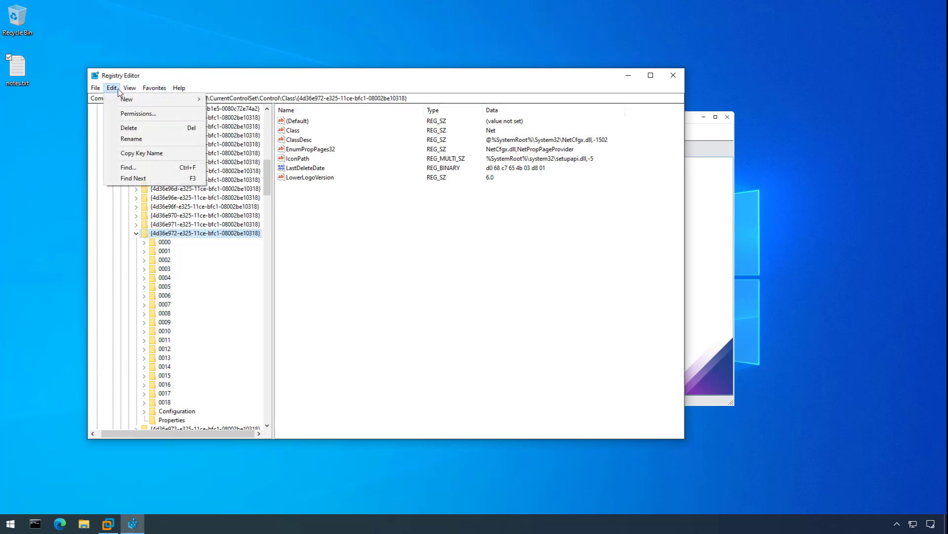
{"action": "left_click", "coordinate": [151, 167]}
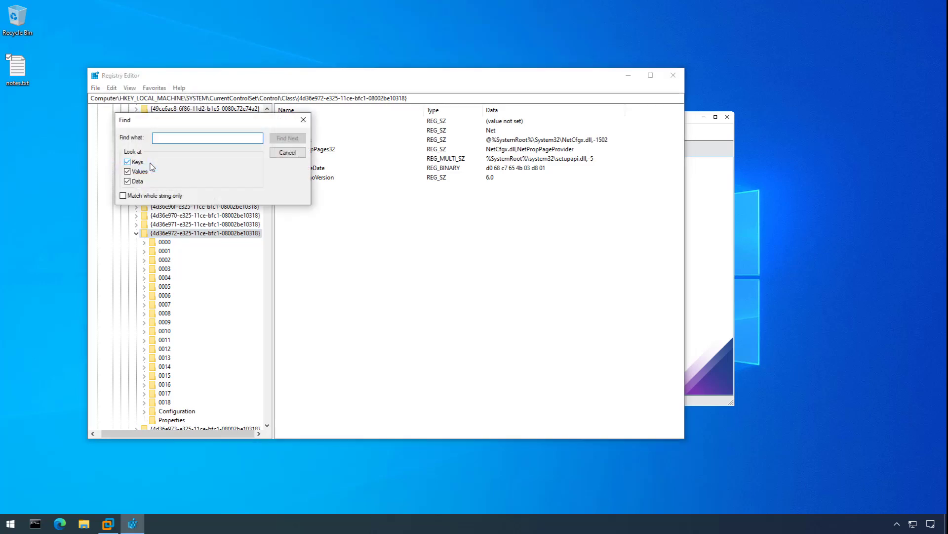
{"action": "type", "text": "vmnet2"}
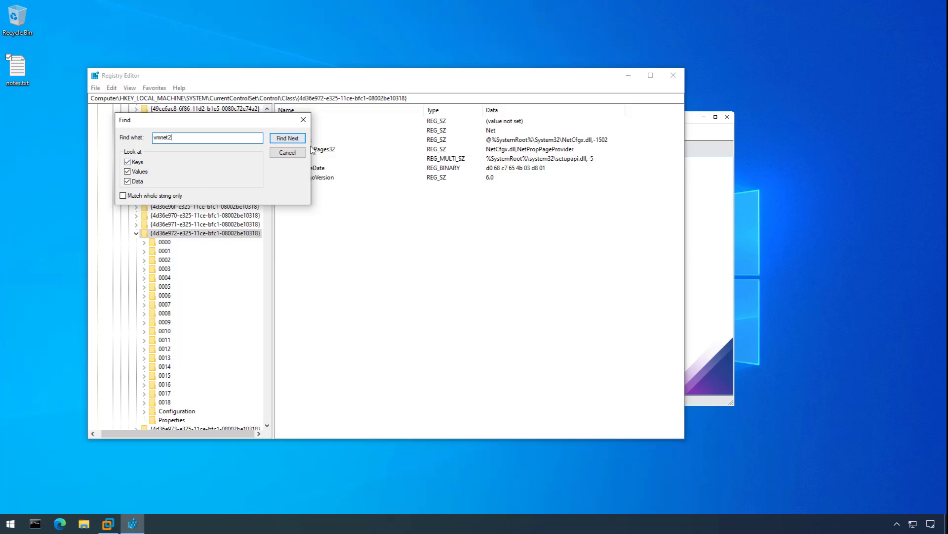
{"action": "left_click", "coordinate": [288, 138]}
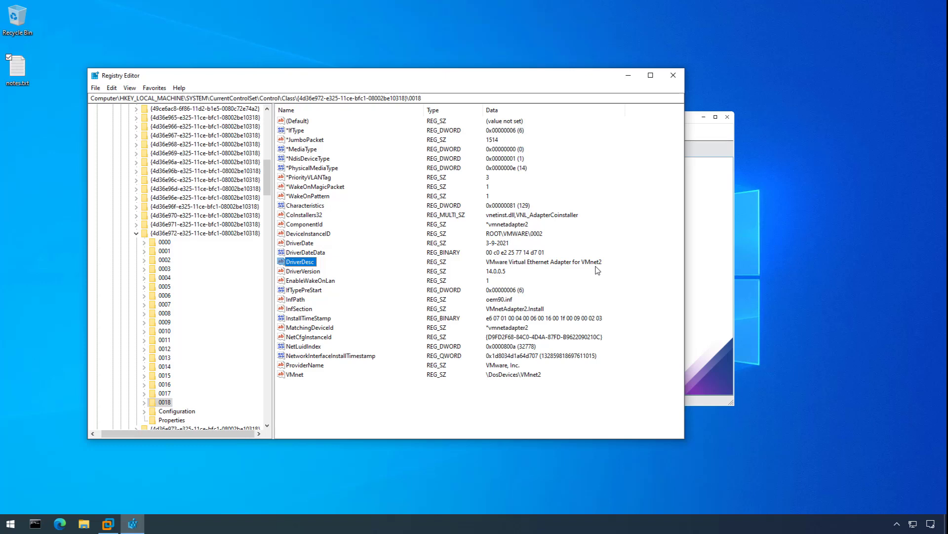
{"action": "left_click", "coordinate": [303, 161]}
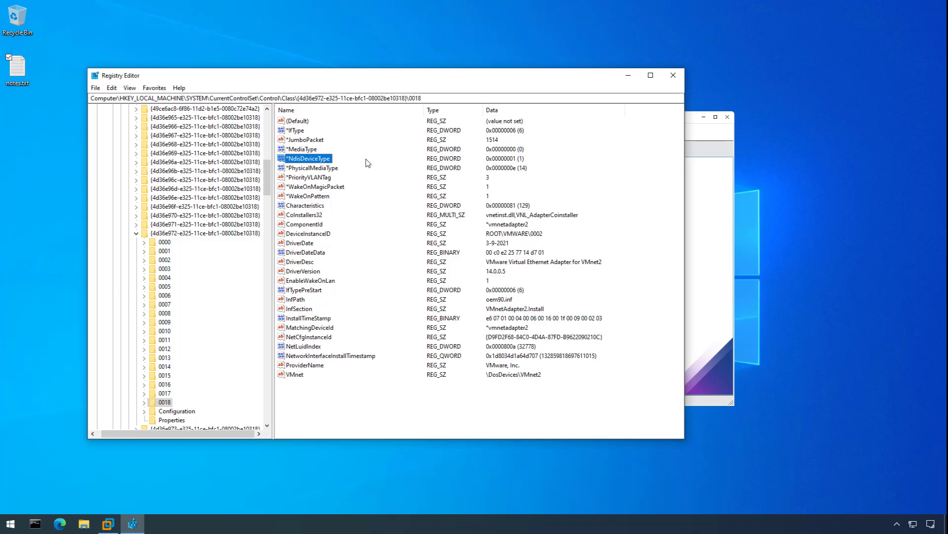
{"action": "double_click", "coordinate": [321, 159]}
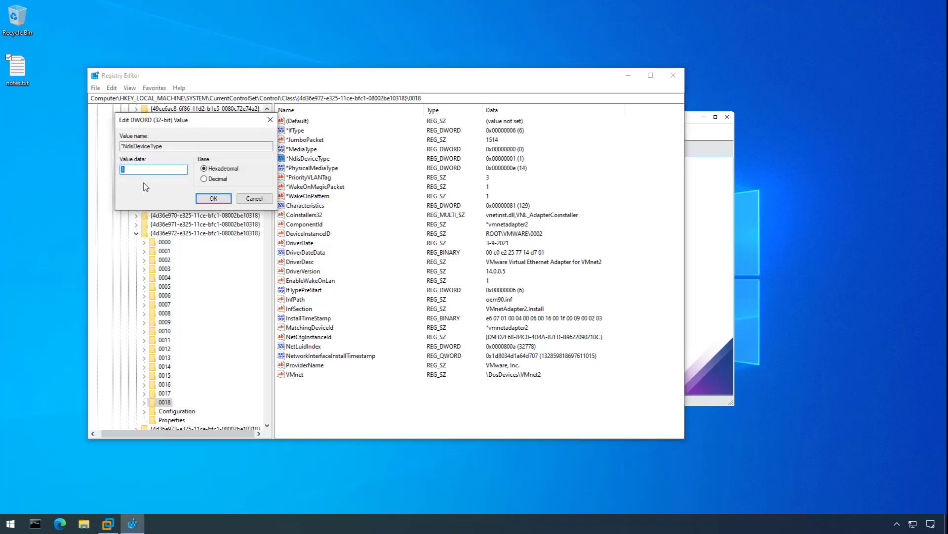
{"action": "type", "text": "0"}
{"action": "left_click", "coordinate": [214, 198]}
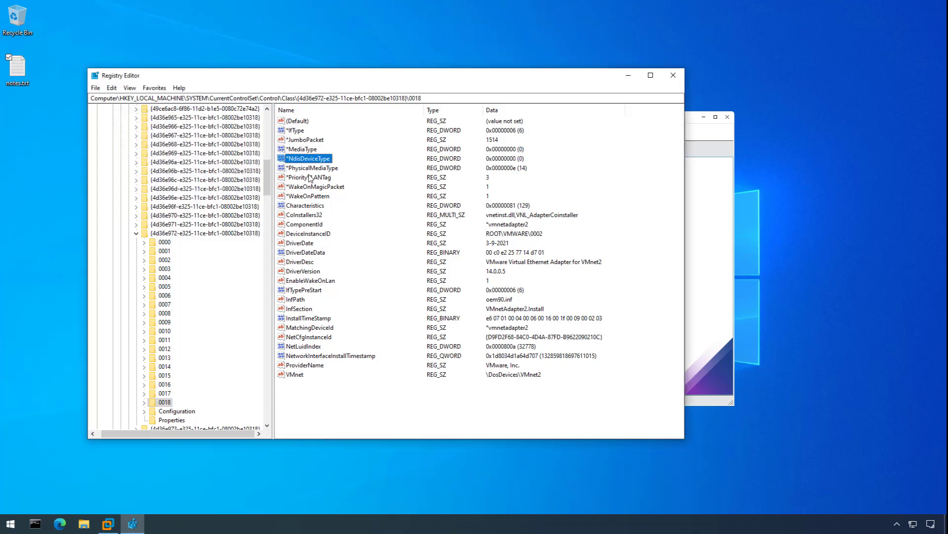
{"action": "left_click", "coordinate": [674, 75]}
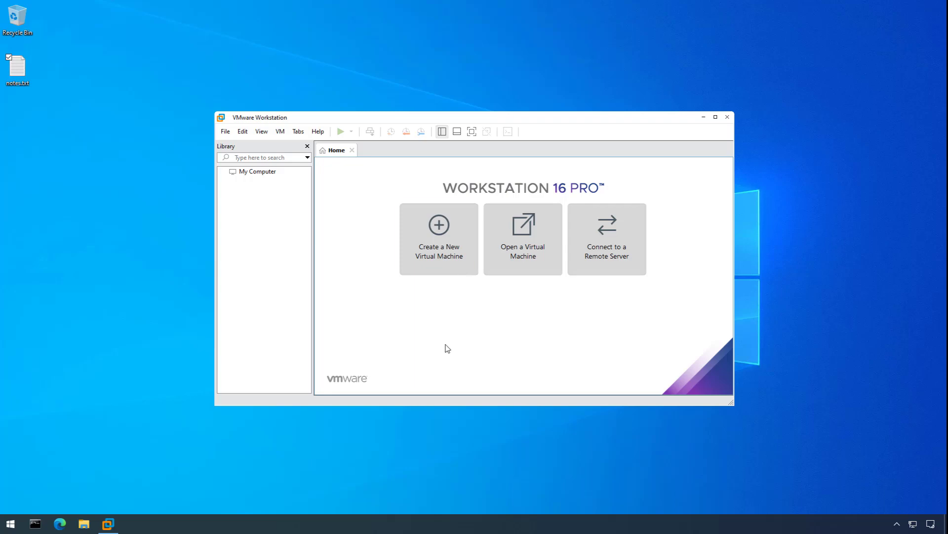
Run ipconfig /all in a command prompt and copy the Ethernet adapter's physical address.
{"action": "left_click", "coordinate": [36, 524]}
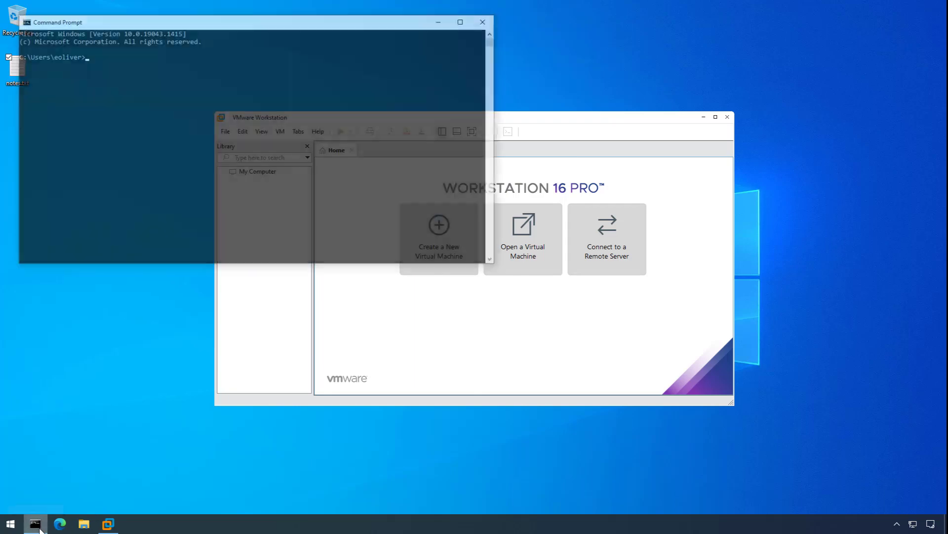
{"action": "left_click_drag", "start_coordinate": [254, 69], "coordinate": [278, 110]}
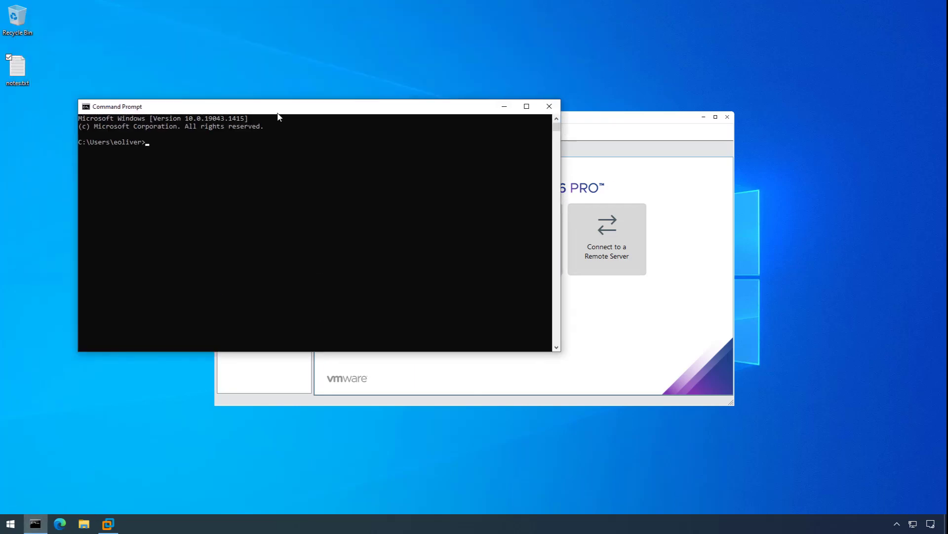
{"action": "type", "text": "ipconfig /all"}
{"action": "key", "text": "Return"}
{"action": "scroll", "coordinate": [325, 249], "scroll_direction": "up", "scroll_amount": 15}
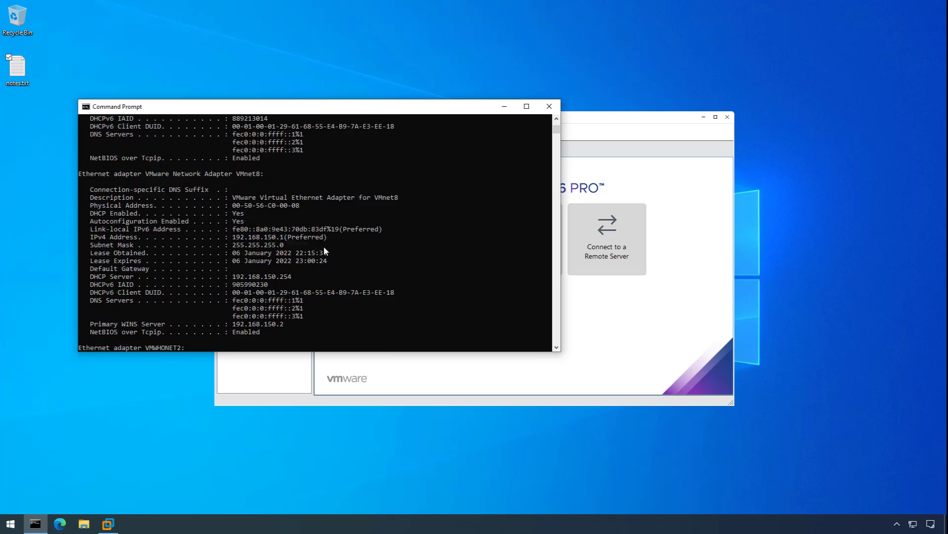
{"action": "scroll", "coordinate": [324, 246], "scroll_direction": "up", "scroll_amount": 8}
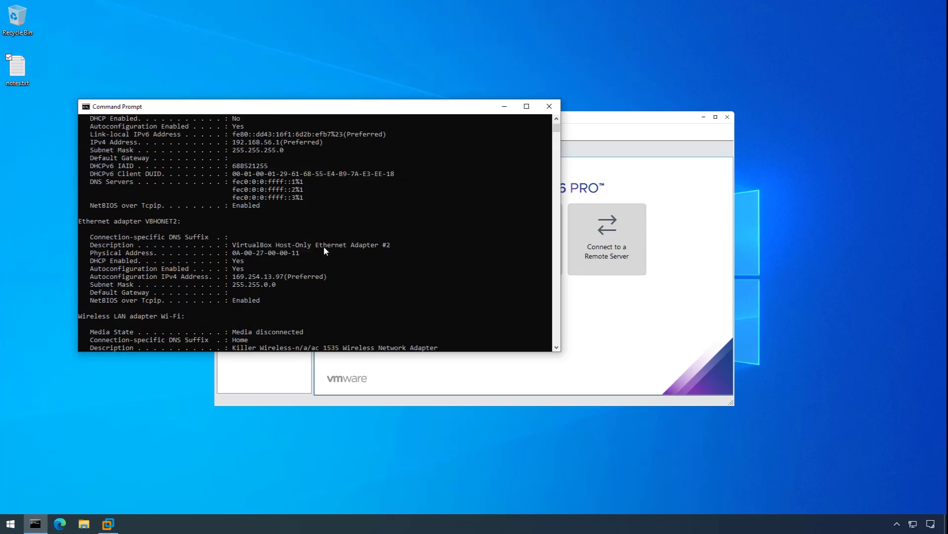
{"action": "scroll", "coordinate": [278, 187], "scroll_direction": "up", "scroll_amount": 1}
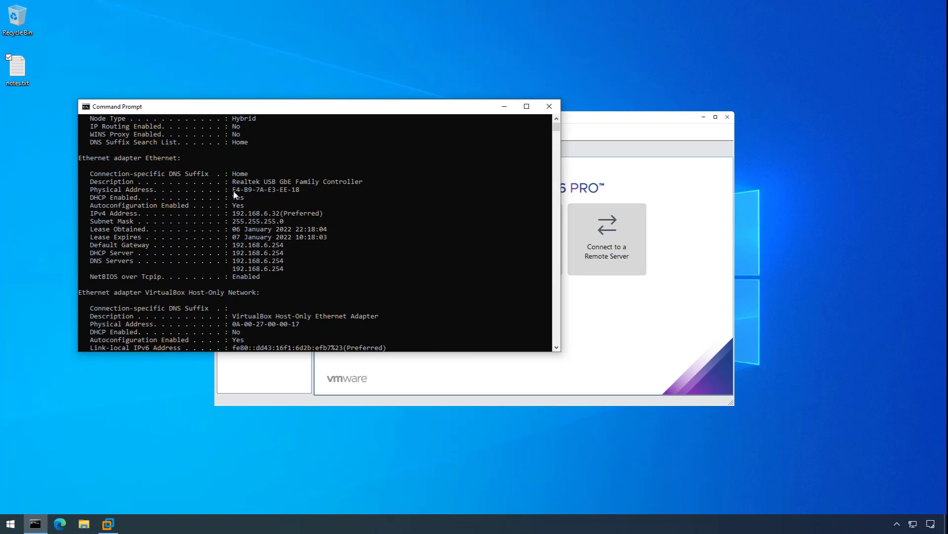
{"action": "left_click_drag", "start_coordinate": [233, 189], "coordinate": [300, 191]}
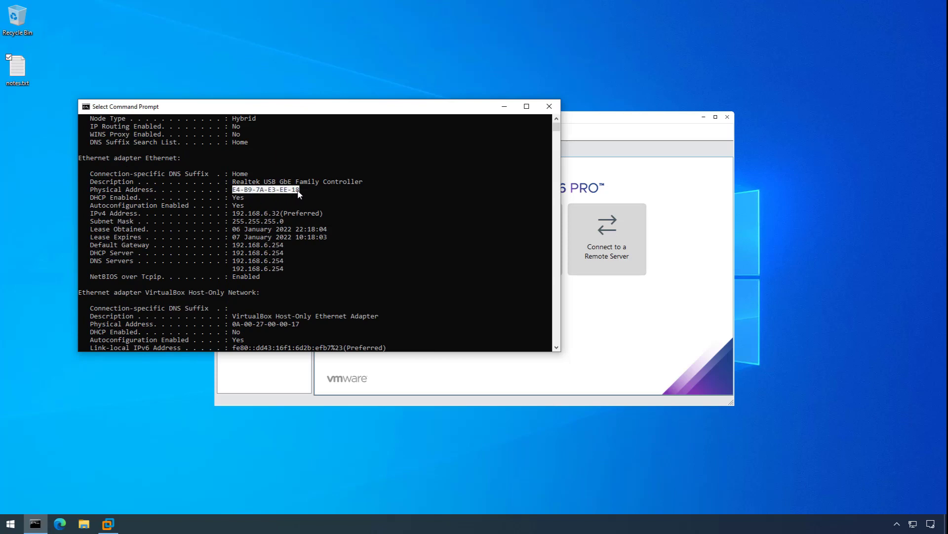
{"action": "key", "text": "ctrl+c"}
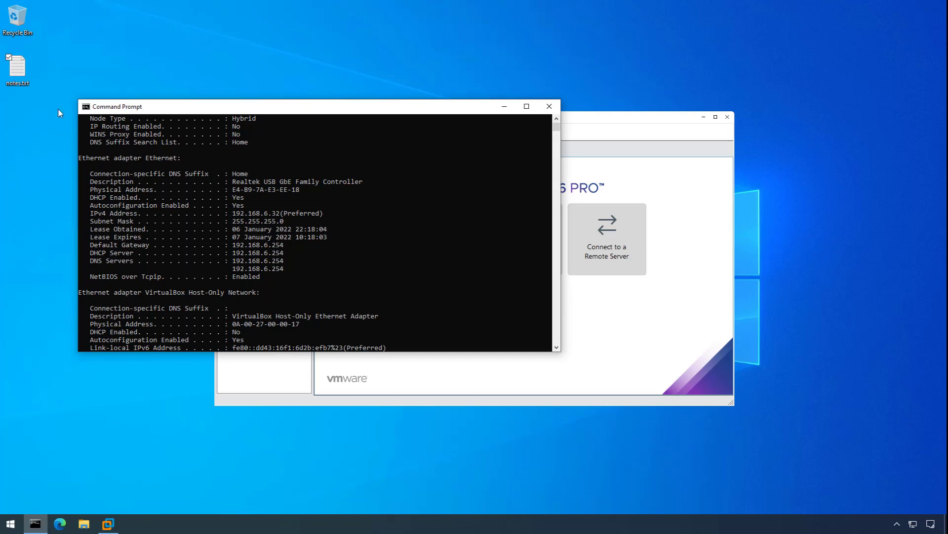
Paste the physical address into notes.txt, save it, and close Notepad and the console.
{"action": "left_click", "coordinate": [22, 70]}
{"action": "double_click", "coordinate": [22, 70]}
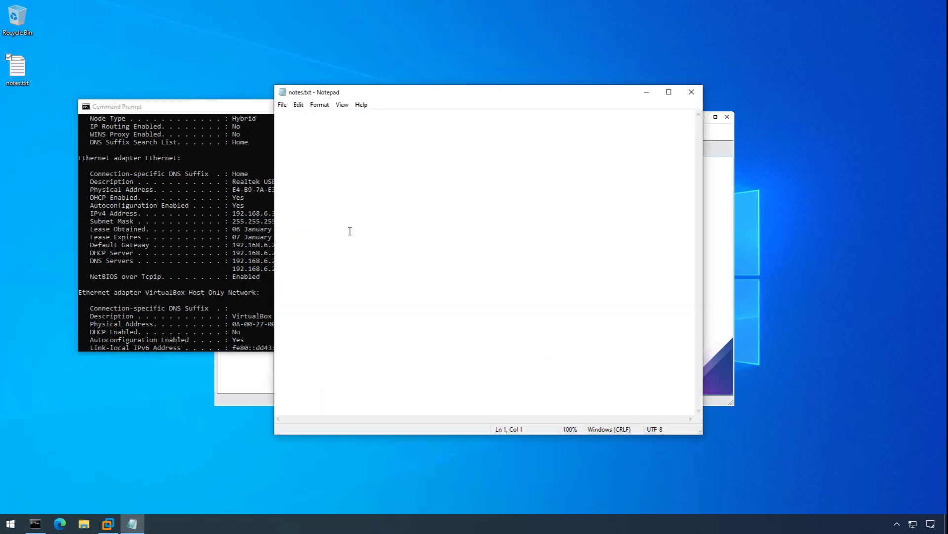
{"action": "key", "text": "ctrl+v"}
{"action": "left_click", "coordinate": [282, 104]}
{"action": "left_click", "coordinate": [304, 148]}
{"action": "left_click", "coordinate": [692, 93]}
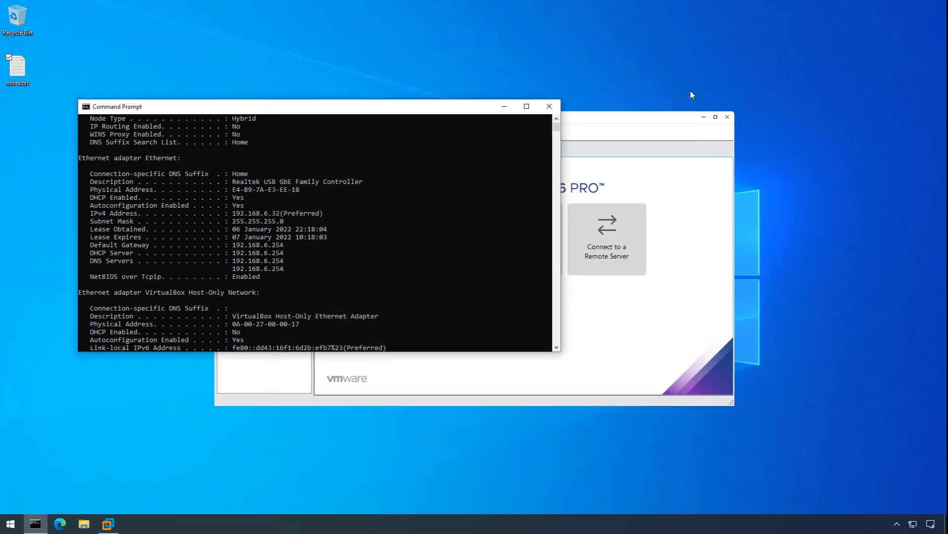
{"action": "left_click", "coordinate": [549, 107]}
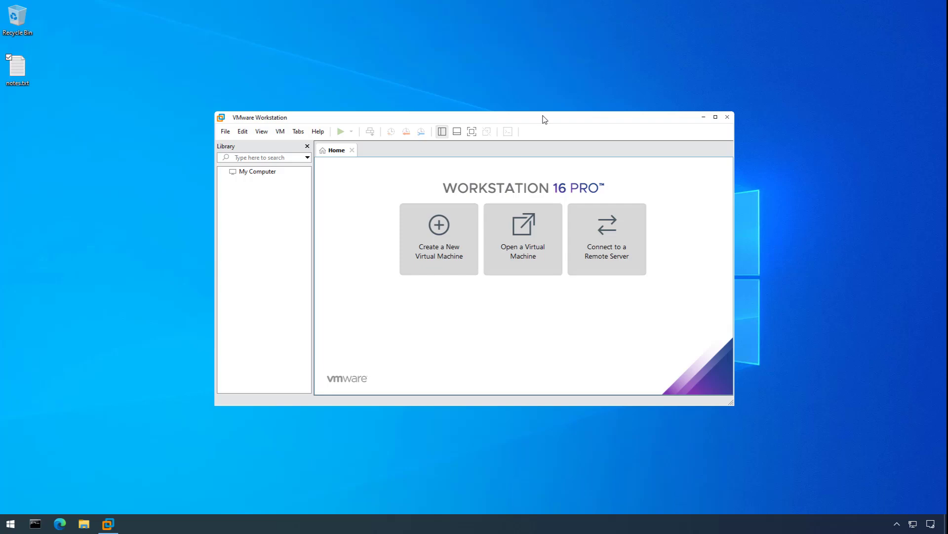
Open Device Manager, expand Network adapters, and open the Realtek USB GbE Family Controller's properties.
{"action": "key", "text": "super"}
{"action": "type", "text": "devi"}
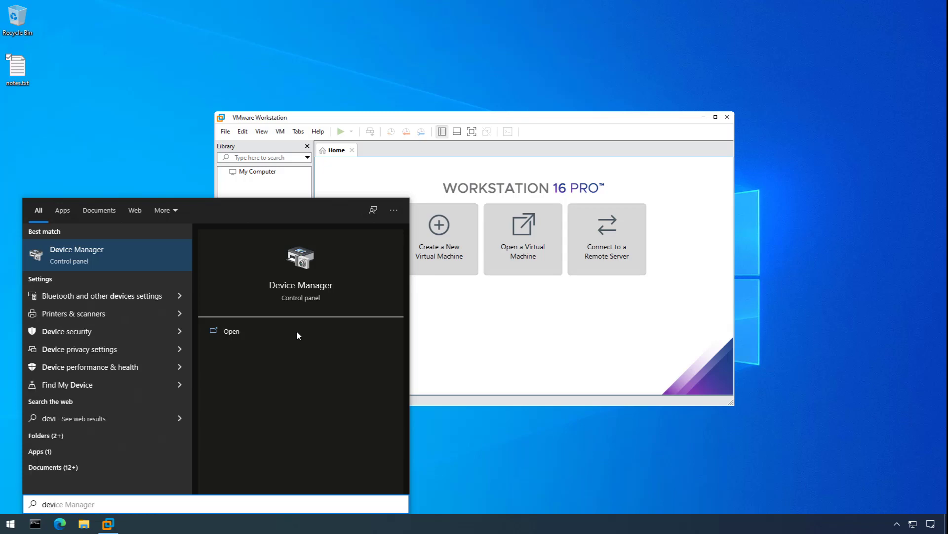
{"action": "left_click", "coordinate": [124, 253]}
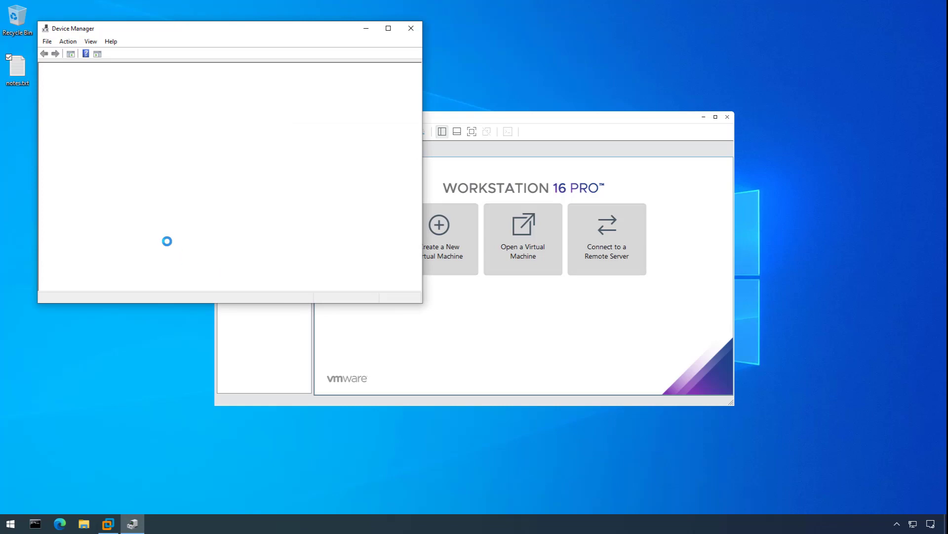
{"action": "left_click", "coordinate": [82, 201]}
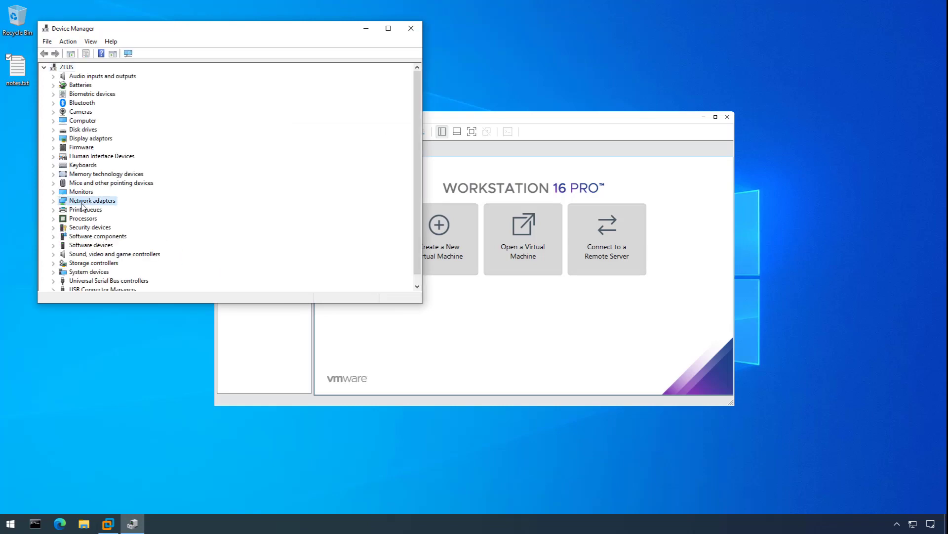
{"action": "left_click", "coordinate": [53, 201]}
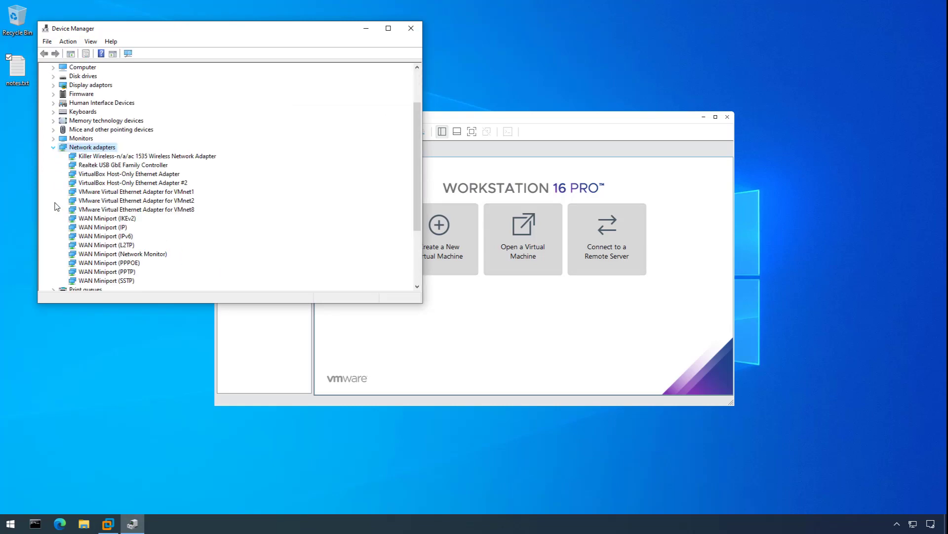
{"action": "left_click", "coordinate": [125, 166]}
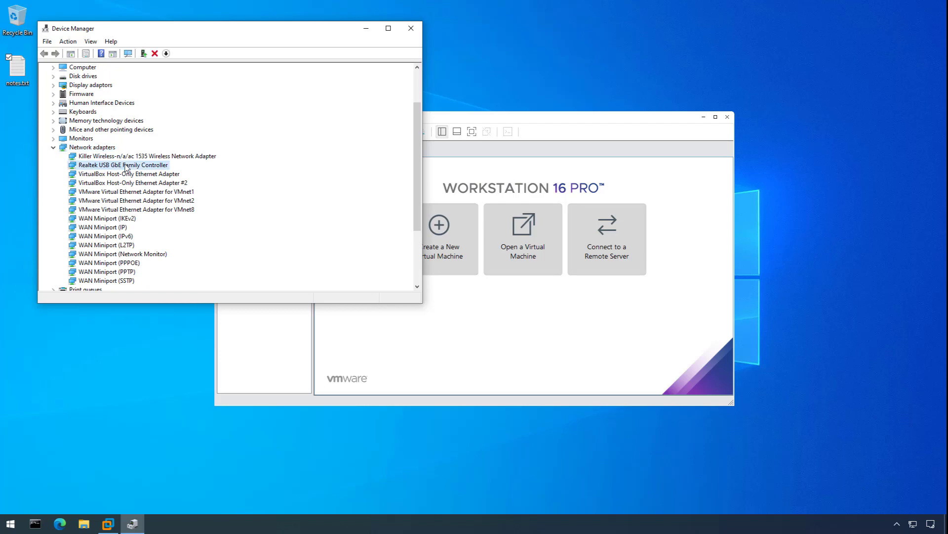
{"action": "right_click", "coordinate": [125, 166]}
{"action": "left_click", "coordinate": [168, 219]}
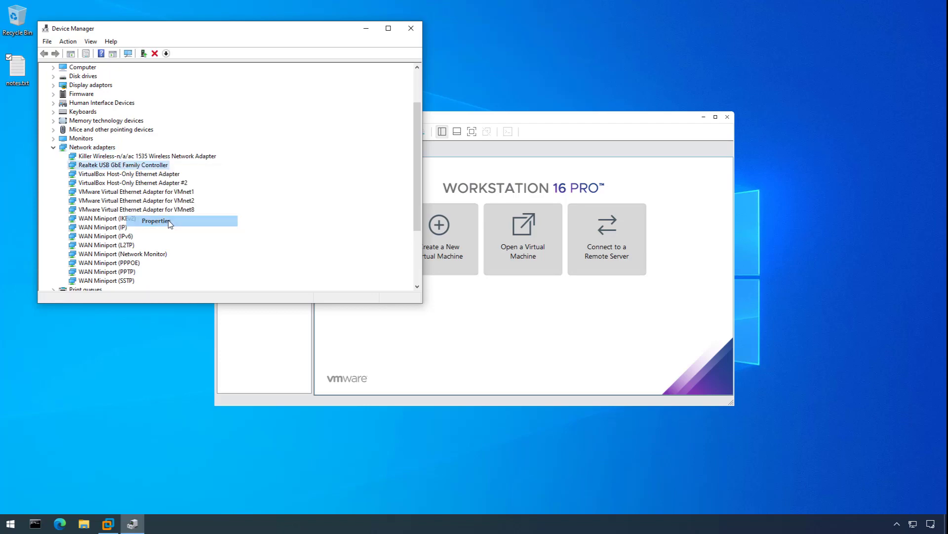
Show the Realtek adapter's Hardware IDs on its Details tab.
{"action": "left_click", "coordinate": [221, 74]}
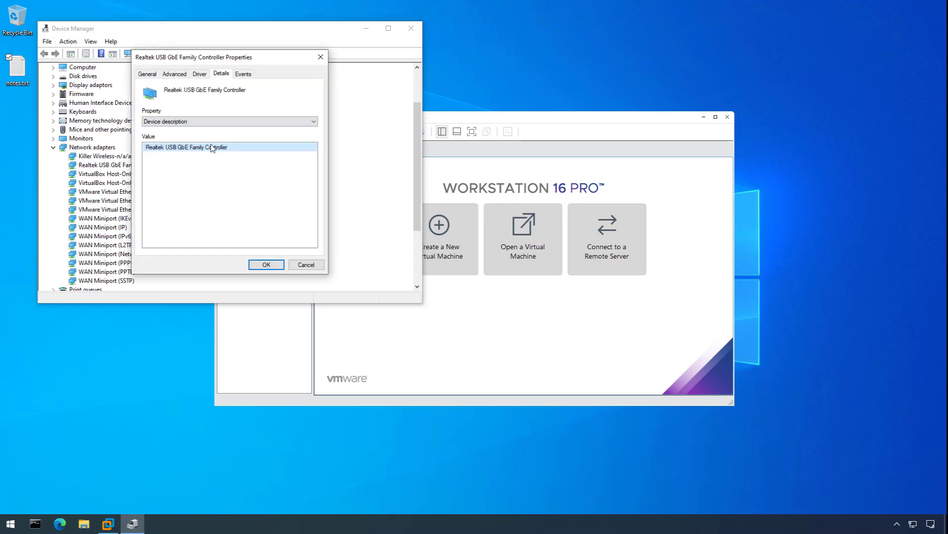
{"action": "left_click", "coordinate": [205, 127]}
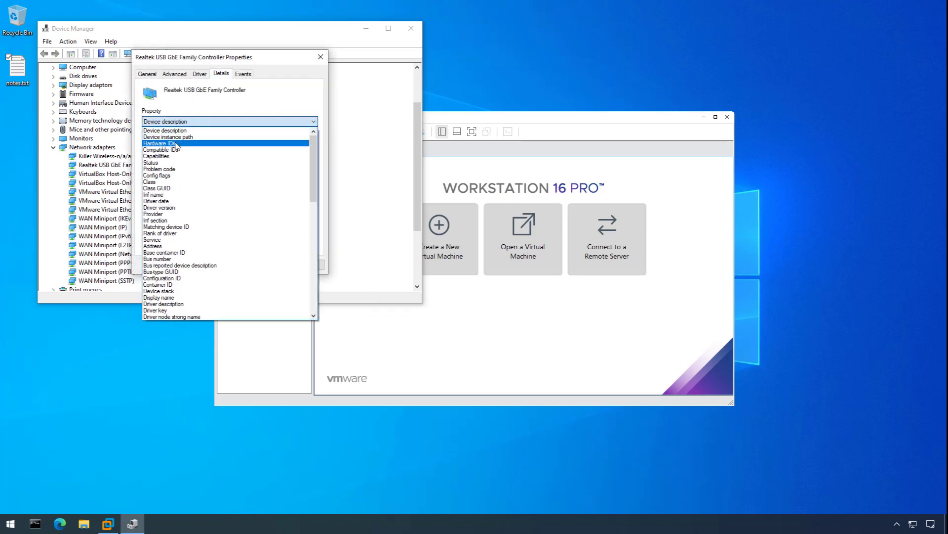
{"action": "left_click", "coordinate": [195, 137]}
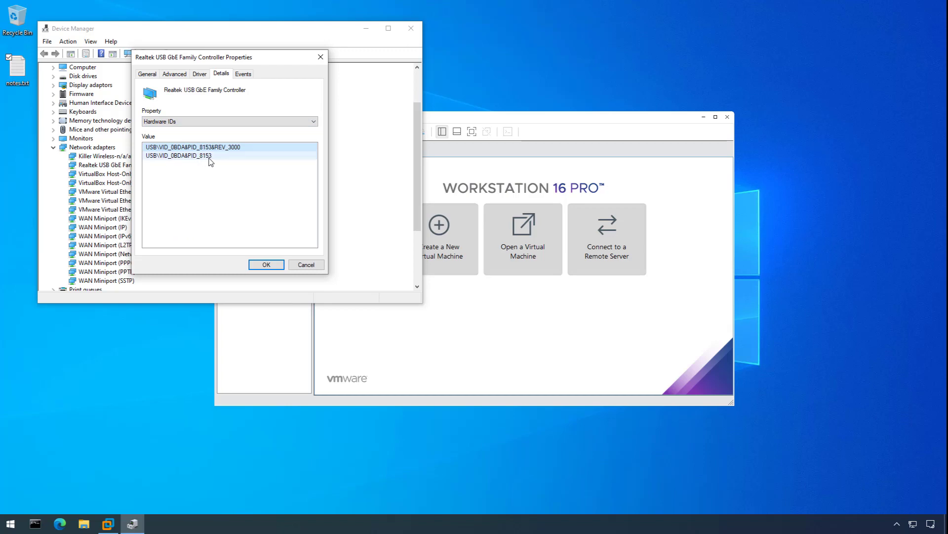
Record 'vid:0BDA pid:8153' in notes.txt, save it, and close the adapter properties.
{"action": "double_click", "coordinate": [18, 72]}
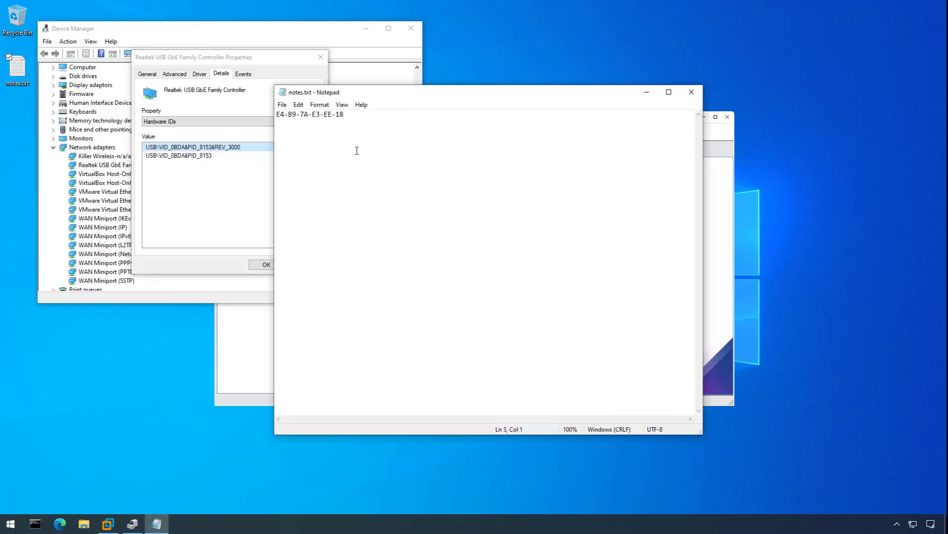
{"action": "type", "text": "vid:0BDA pid:8153"}
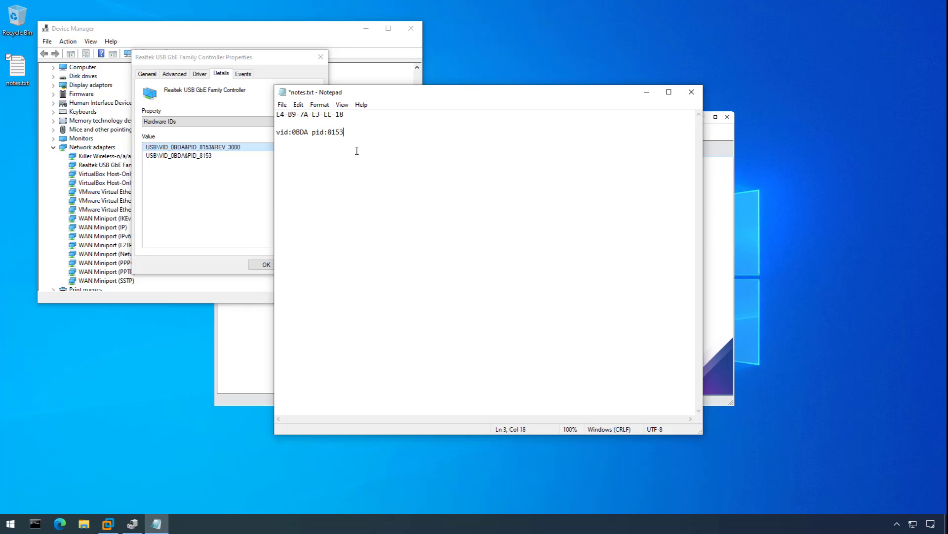
{"action": "key", "text": "ctrl+s"}
{"action": "left_click", "coordinate": [282, 105]}
{"action": "left_click", "coordinate": [312, 151]}
{"action": "left_click", "coordinate": [691, 92]}
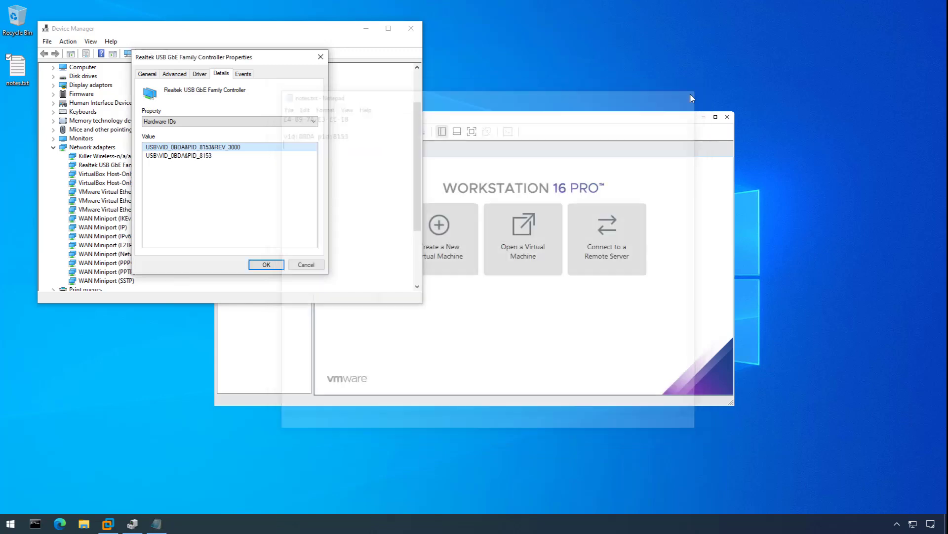
{"action": "left_click", "coordinate": [305, 265]}
Close Device Manager, create a Firewall folder in C:\VMWARE, then minimize File Explorer.
{"action": "left_click", "coordinate": [418, 30]}
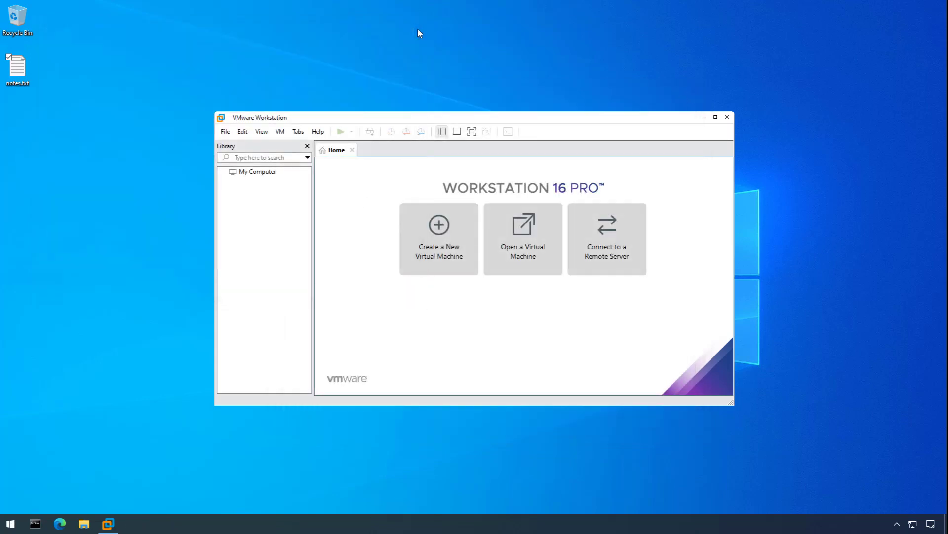
{"action": "left_click", "coordinate": [83, 524]}
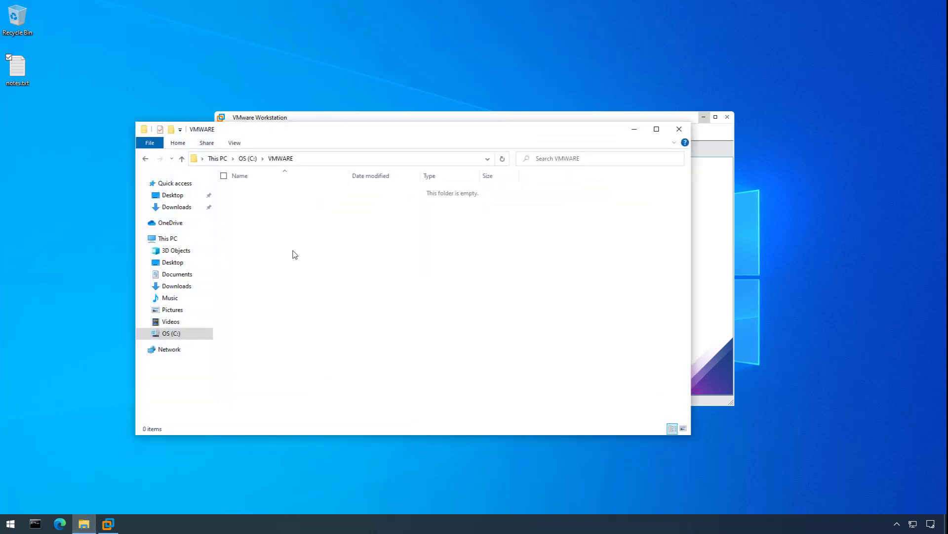
{"action": "right_click", "coordinate": [293, 252]}
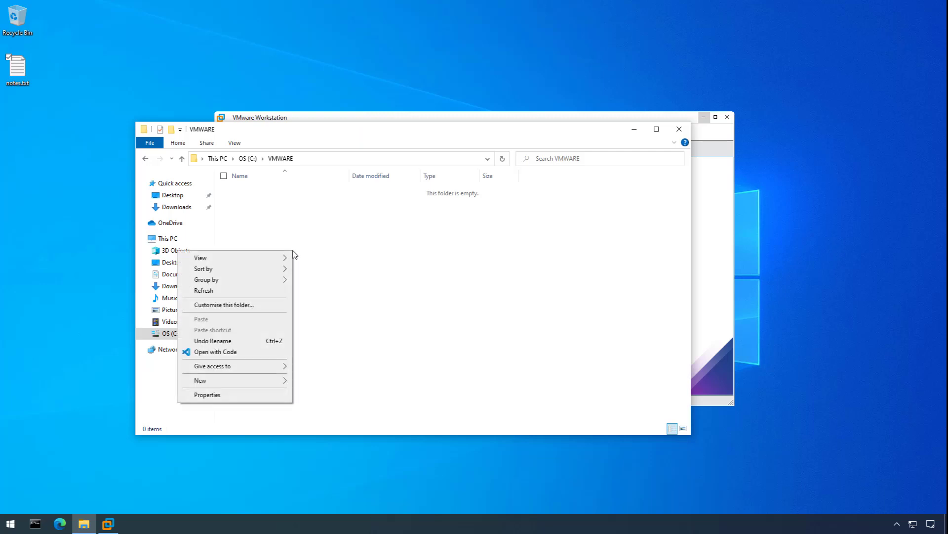
{"action": "mouse_move", "coordinate": [268, 388]}
{"action": "left_click", "coordinate": [345, 384]}
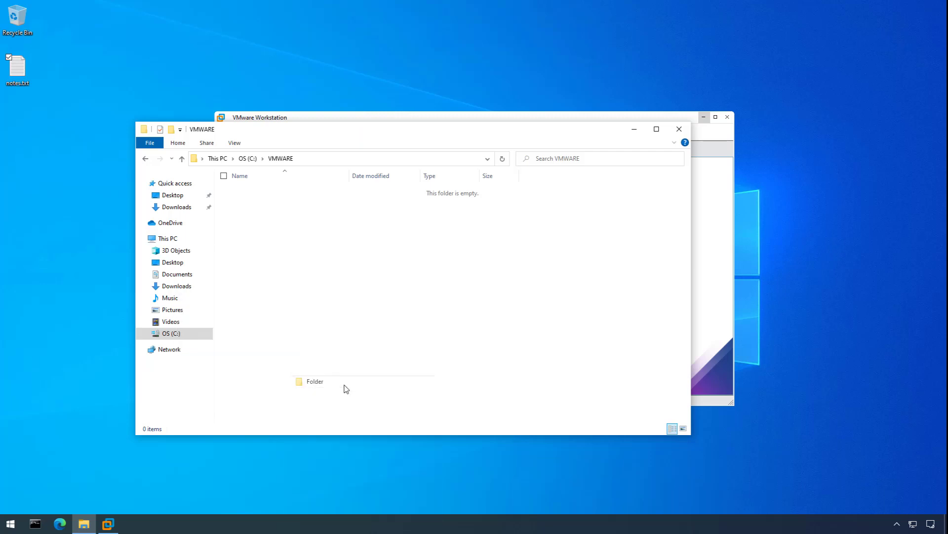
{"action": "type", "text": "Firewall"}
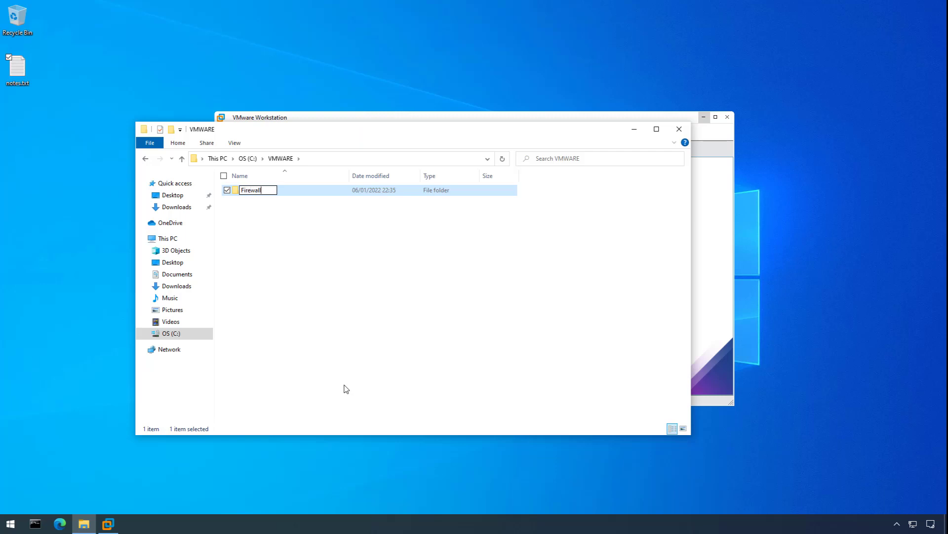
{"action": "key", "text": "Return"}
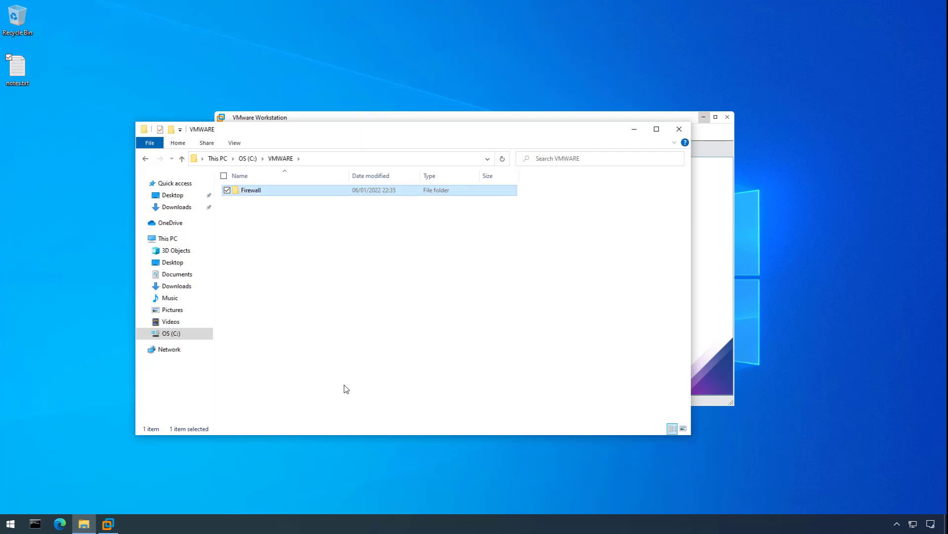
{"action": "left_click", "coordinate": [634, 131]}
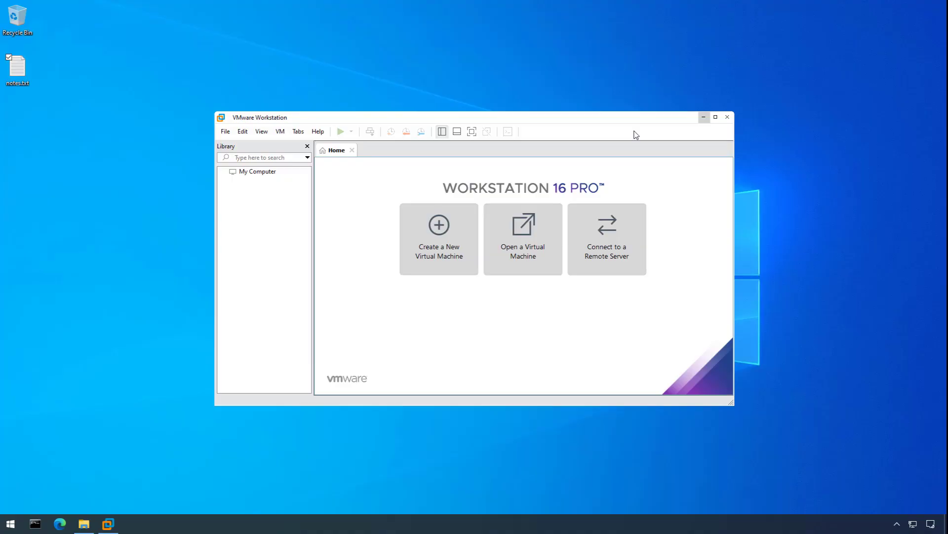
Start a custom VM with OS installed later, FreeBSD 12 64-bit guest, named Firewall.
{"action": "left_click", "coordinate": [432, 251]}
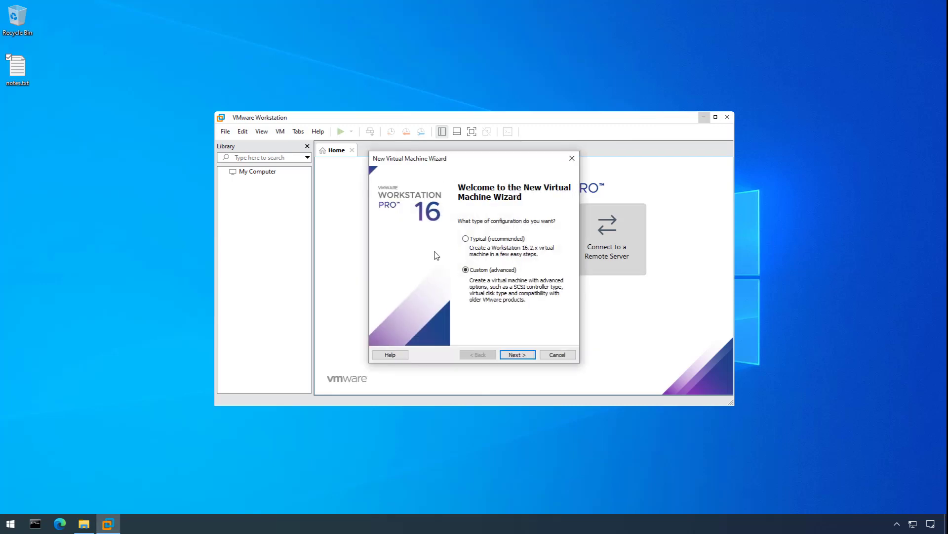
{"action": "left_click", "coordinate": [520, 355]}
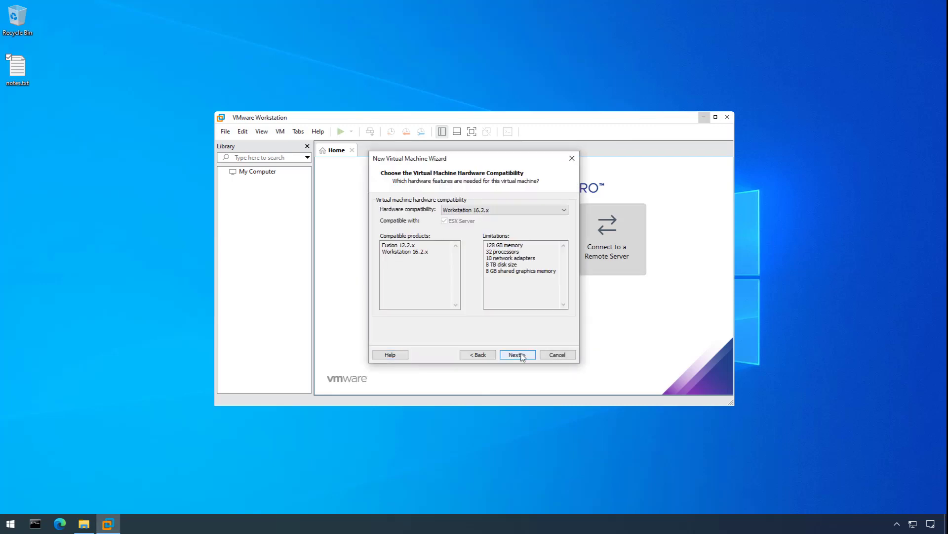
{"action": "left_click", "coordinate": [522, 356]}
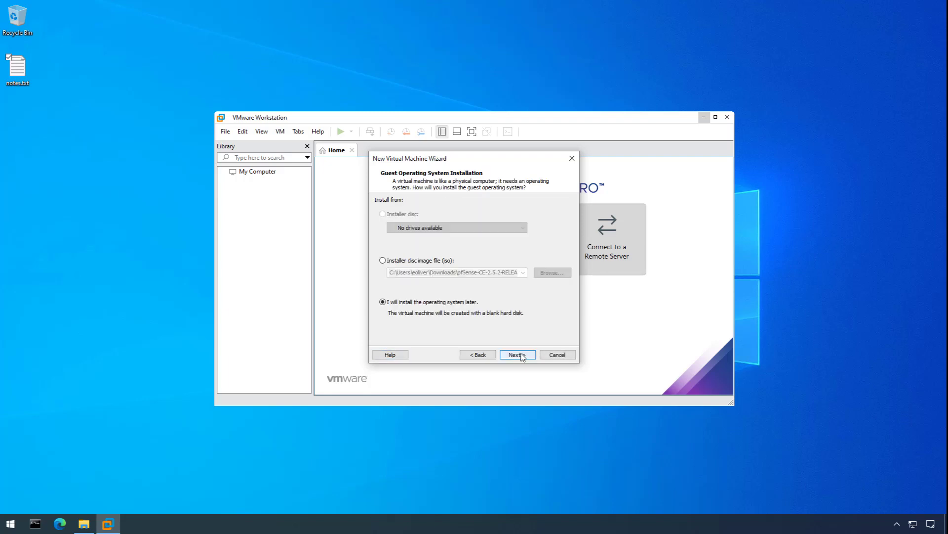
{"action": "left_click", "coordinate": [522, 355]}
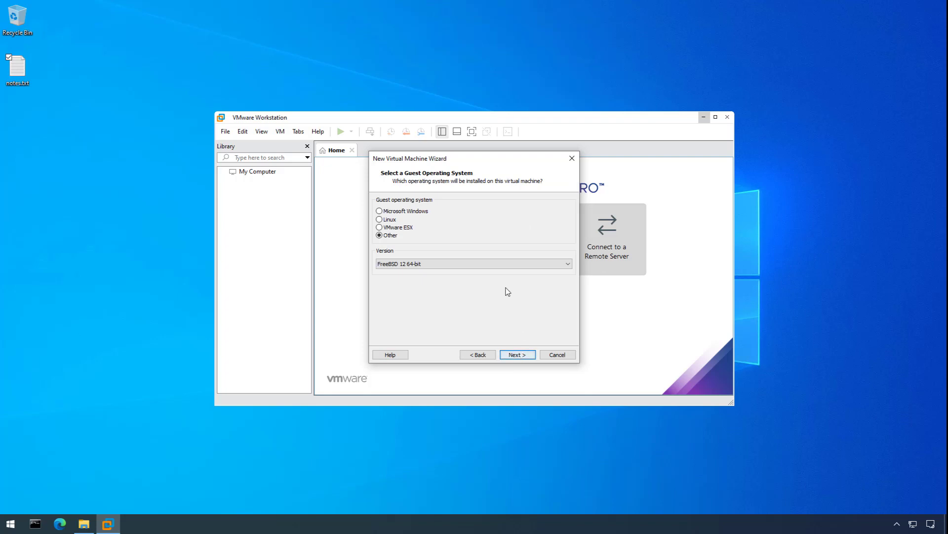
{"action": "left_click", "coordinate": [506, 267]}
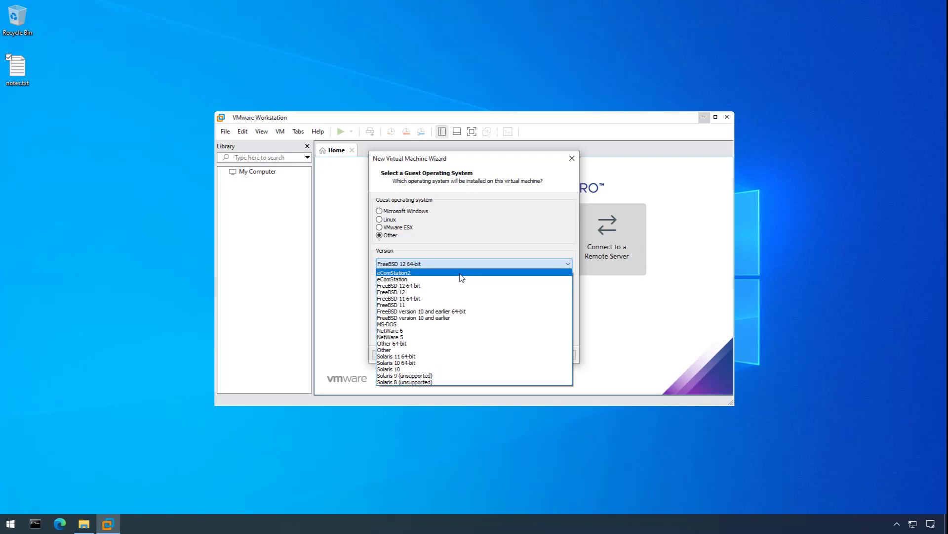
{"action": "left_click", "coordinate": [424, 286]}
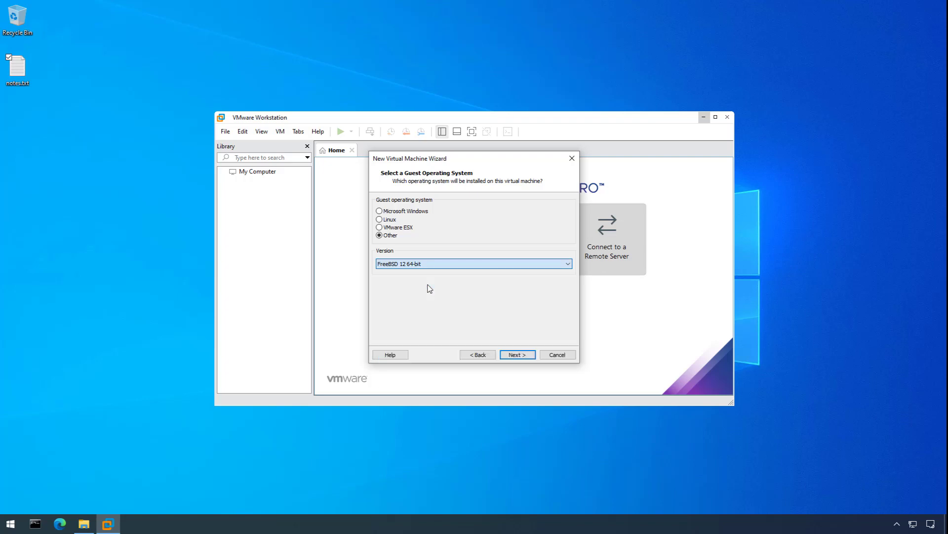
{"action": "left_click", "coordinate": [516, 354]}
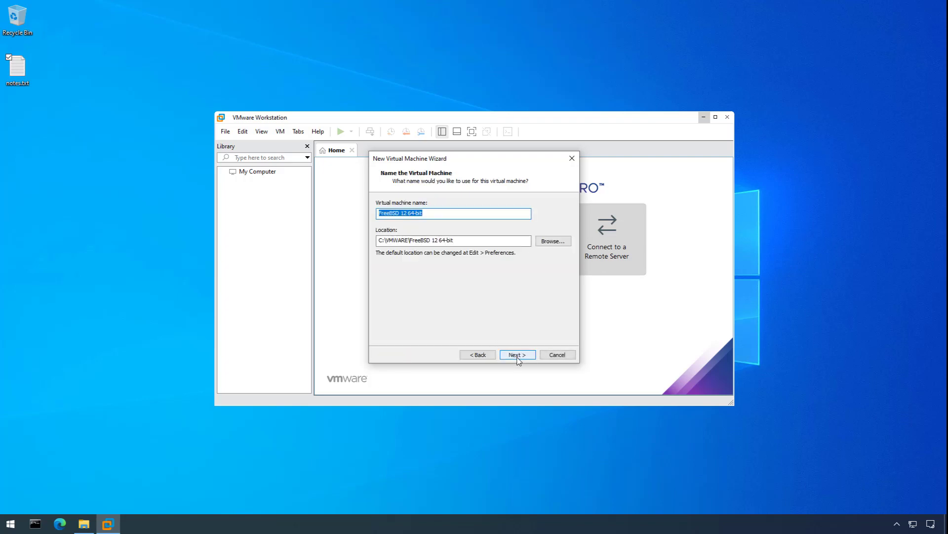
{"action": "type", "text": "Firewall"}
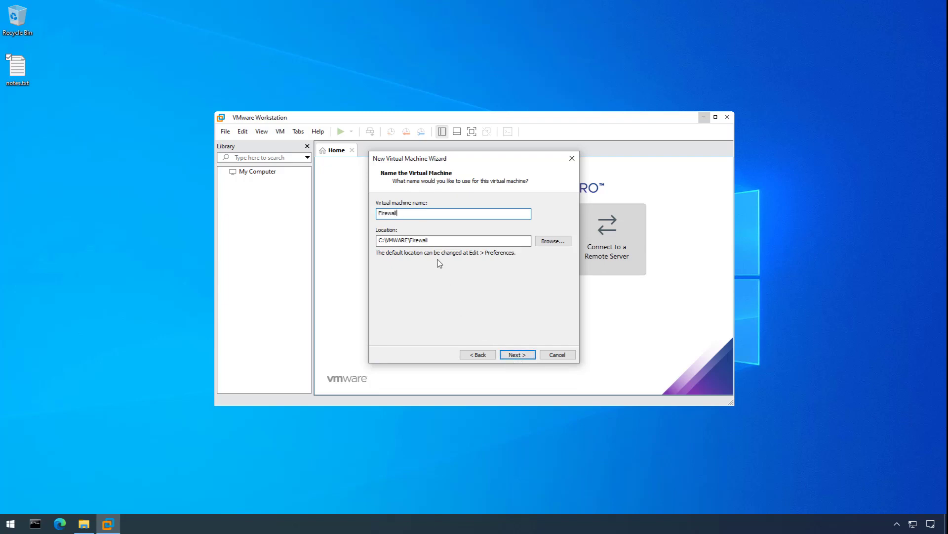
{"action": "left_click", "coordinate": [516, 355]}
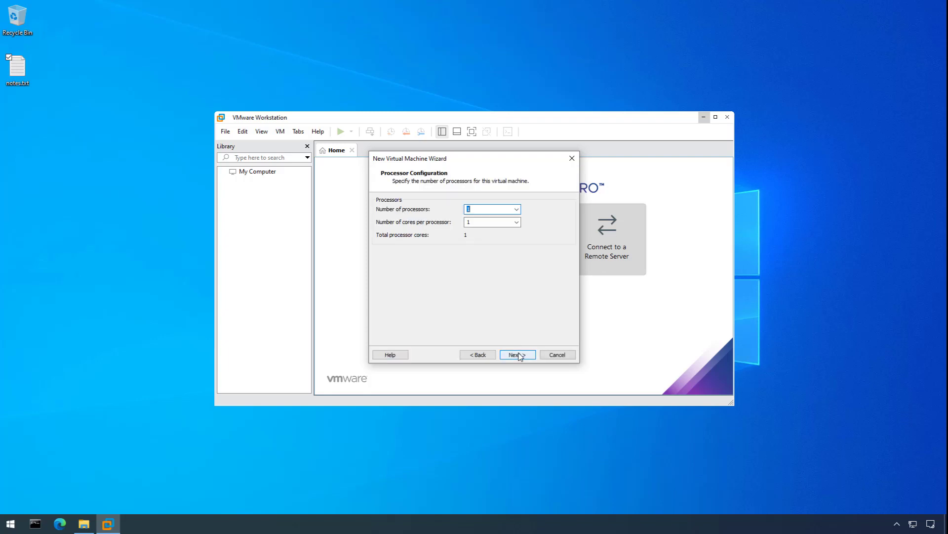
Give it 2048 MB memory, host-only networking and a 20 GB single-file disk, then finish.
{"action": "left_click", "coordinate": [518, 355]}
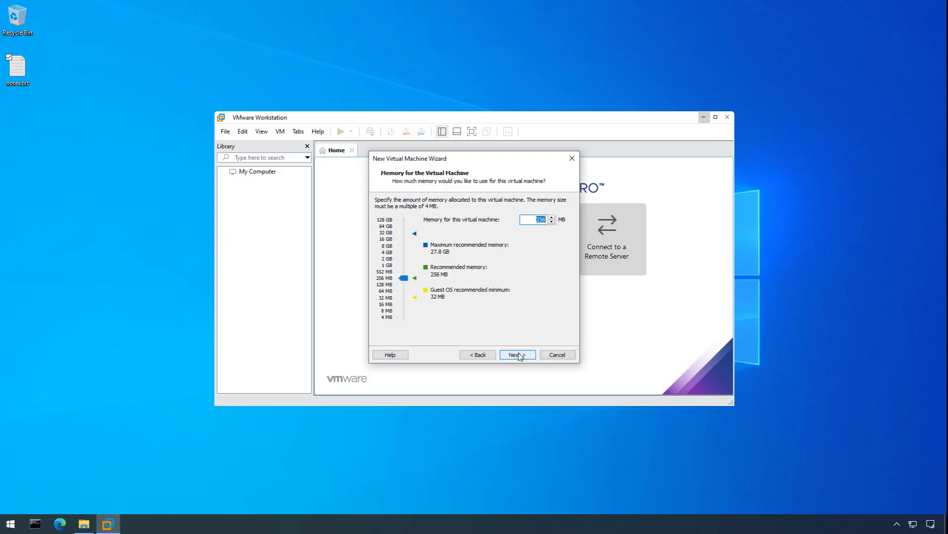
{"action": "type", "text": "2048"}
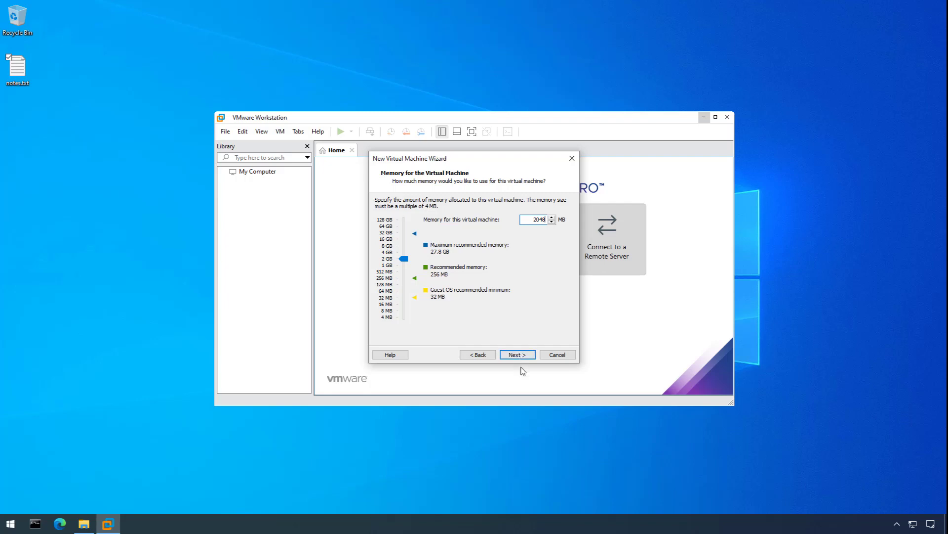
{"action": "left_click", "coordinate": [525, 356]}
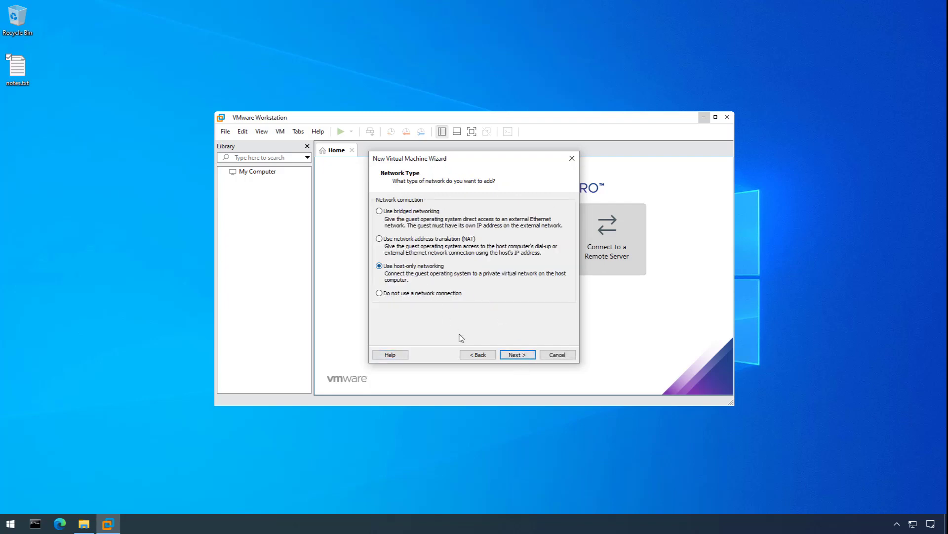
{"action": "left_click", "coordinate": [516, 357]}
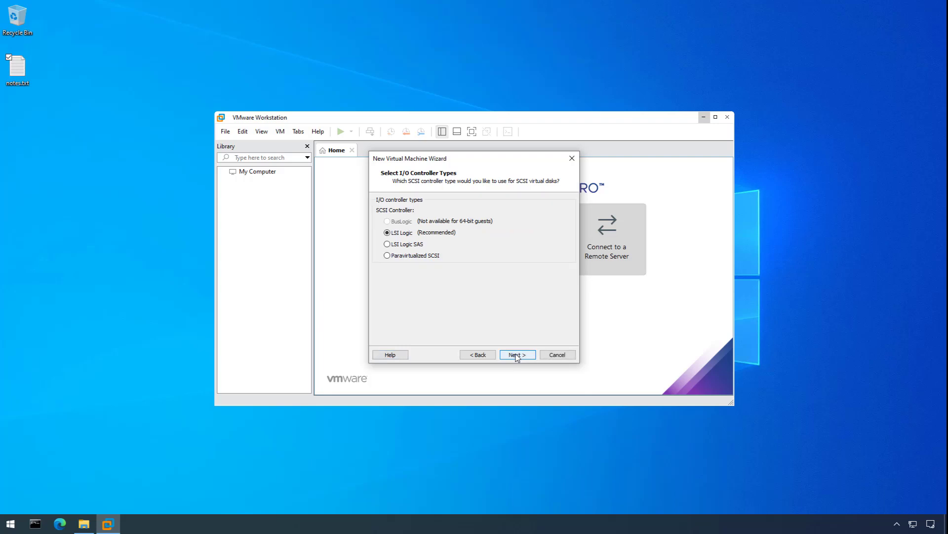
{"action": "left_click", "coordinate": [517, 357]}
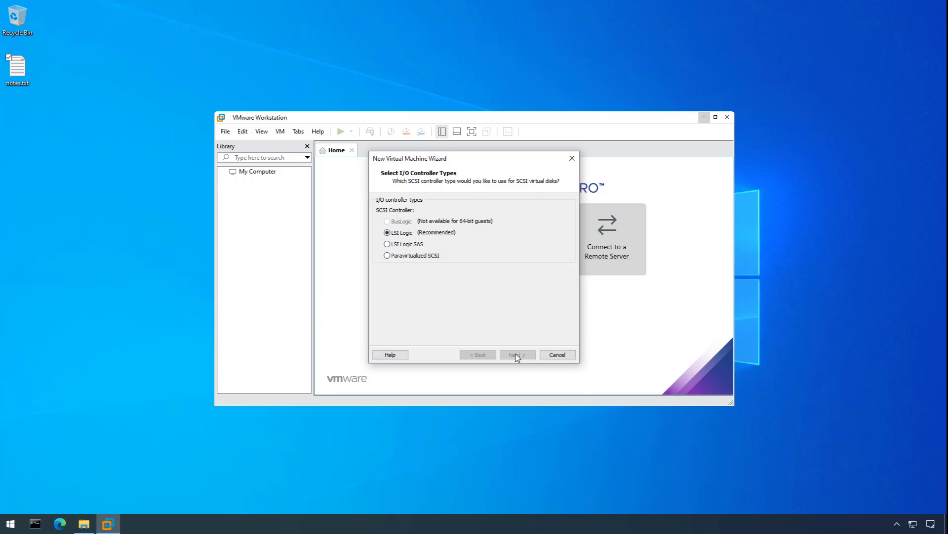
{"action": "left_click", "coordinate": [517, 356]}
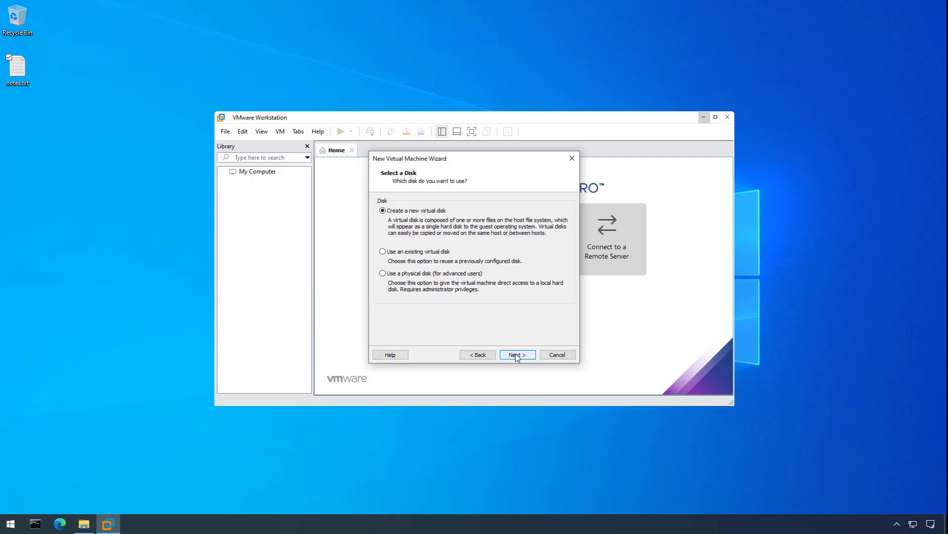
{"action": "left_click", "coordinate": [514, 354]}
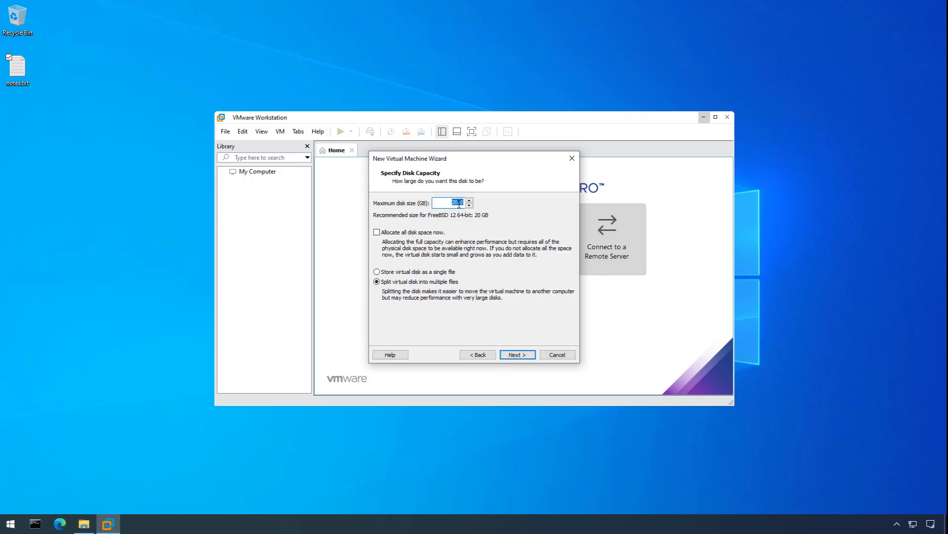
{"action": "left_click", "coordinate": [403, 273]}
{"action": "left_click", "coordinate": [518, 356]}
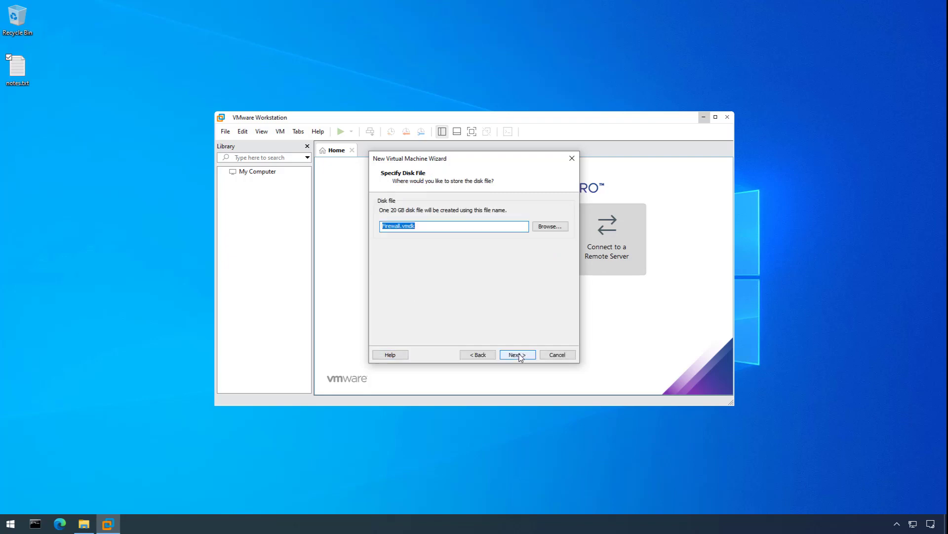
{"action": "left_click", "coordinate": [516, 355]}
{"action": "left_click", "coordinate": [518, 355]}
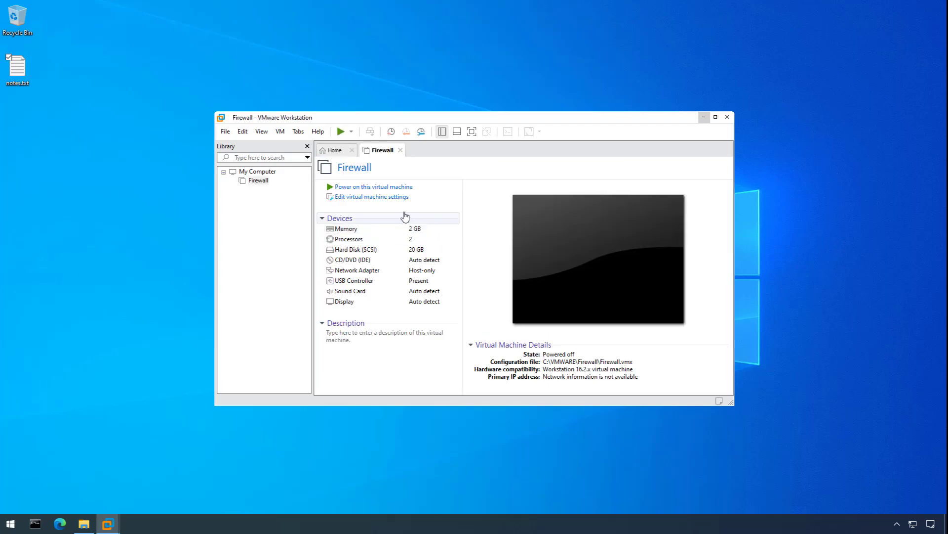
In the Firewall VM's settings, load the pfSense ISO from Downloads as the CD/DVD image.
{"action": "left_click", "coordinate": [385, 197]}
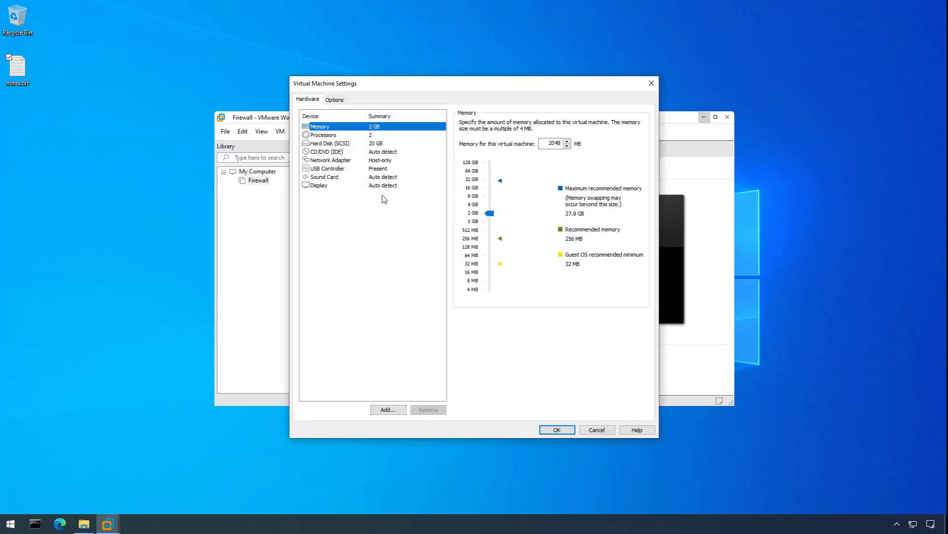
{"action": "left_click", "coordinate": [352, 152]}
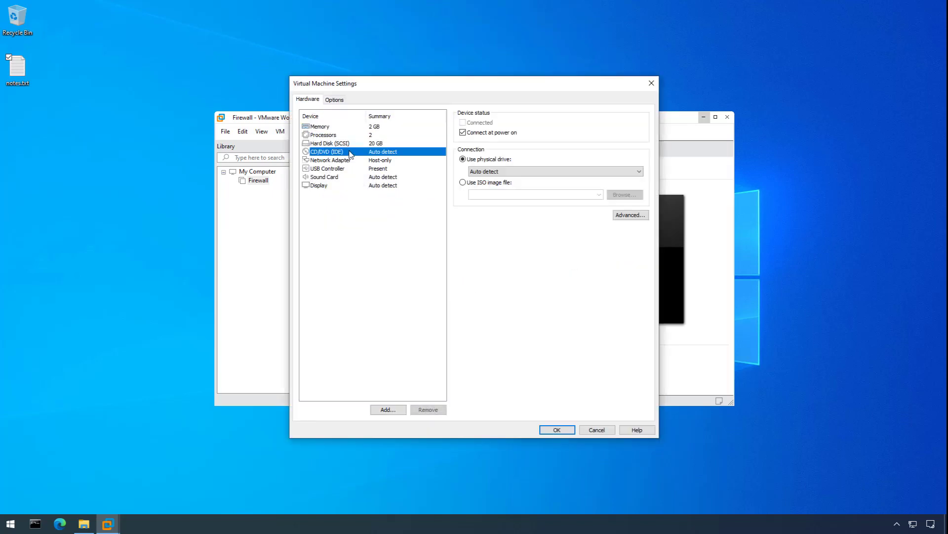
{"action": "left_click", "coordinate": [469, 184]}
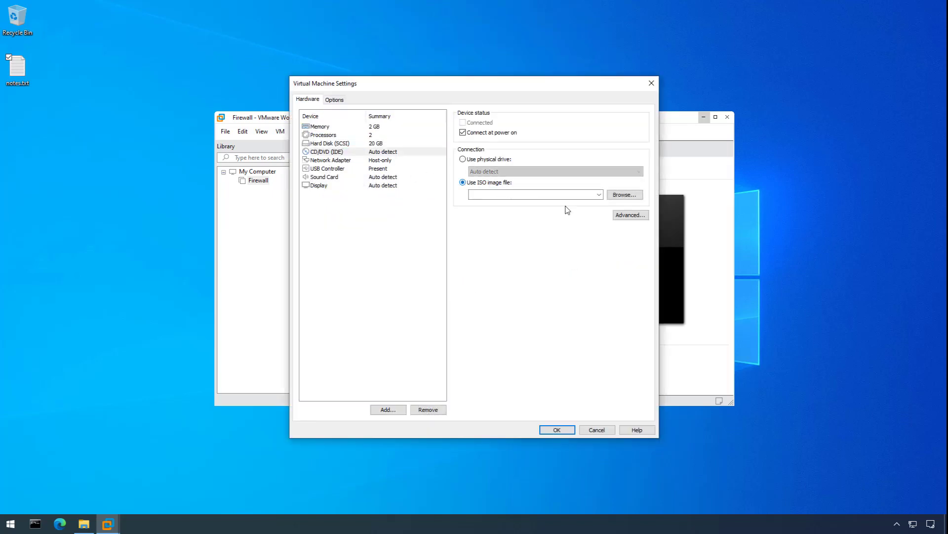
{"action": "left_click", "coordinate": [623, 195]}
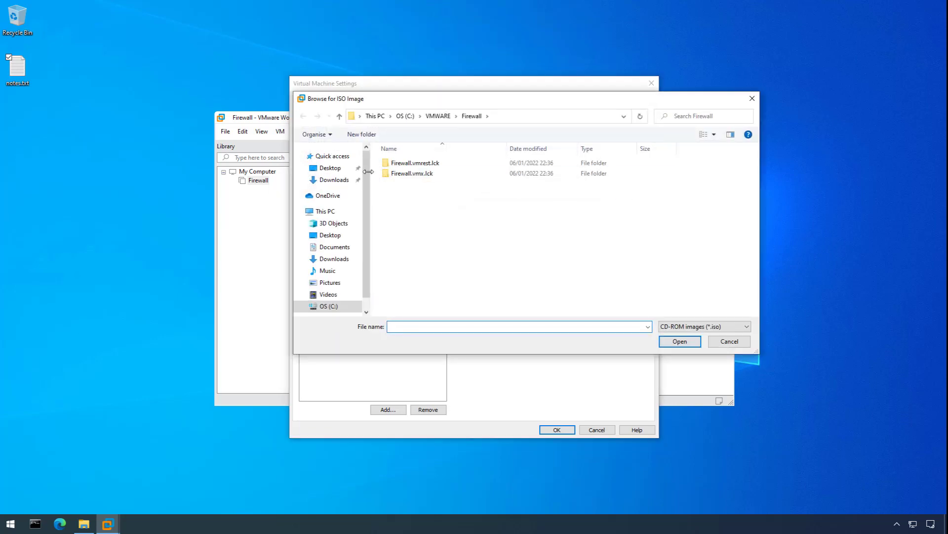
{"action": "left_click", "coordinate": [325, 182]}
{"action": "left_click", "coordinate": [419, 182]}
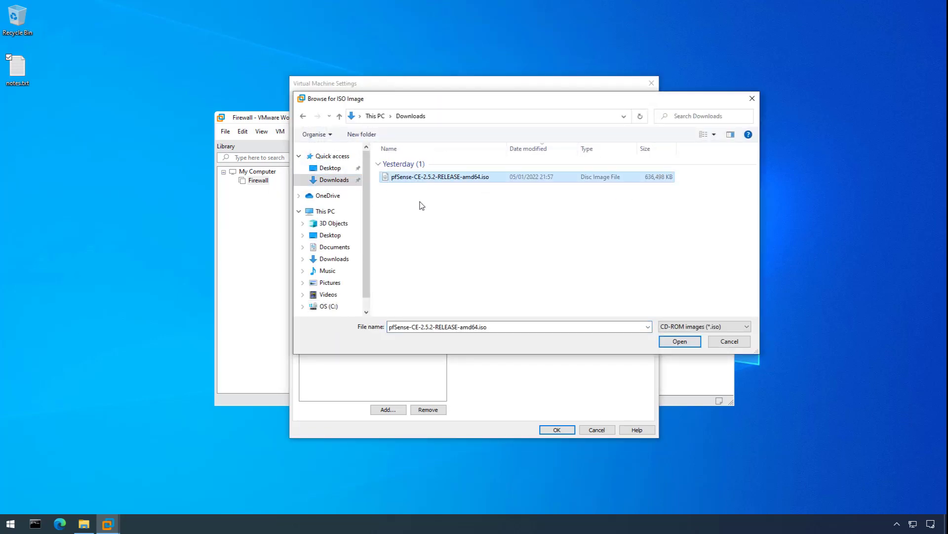
{"action": "left_click", "coordinate": [680, 341]}
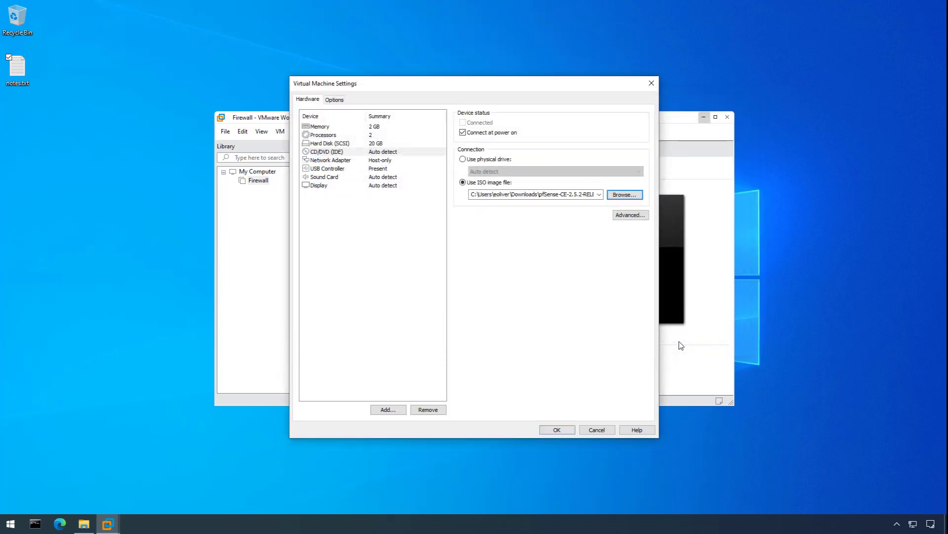
Attach the network adapter to the custom VMnet2 (Host-only) network.
{"action": "left_click", "coordinate": [338, 161]}
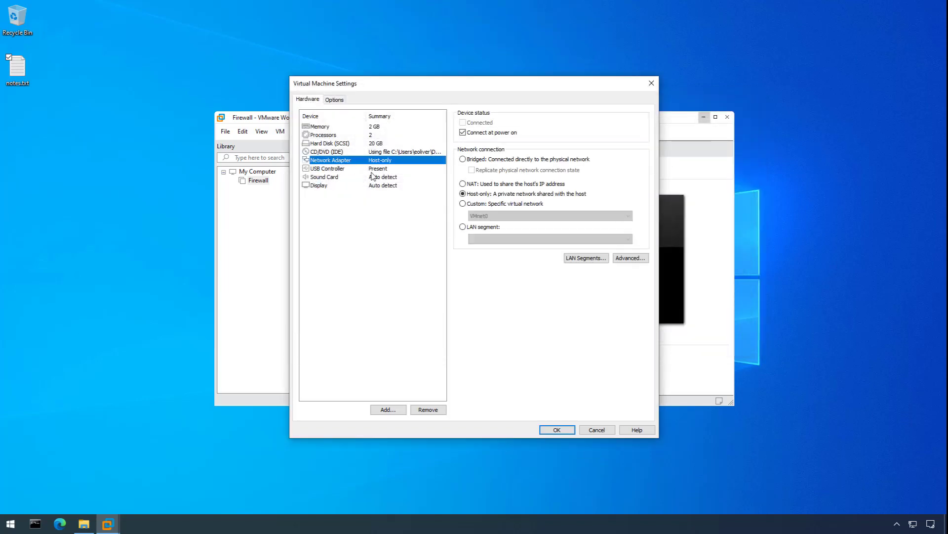
{"action": "left_click", "coordinate": [487, 206]}
{"action": "left_click", "coordinate": [496, 216]}
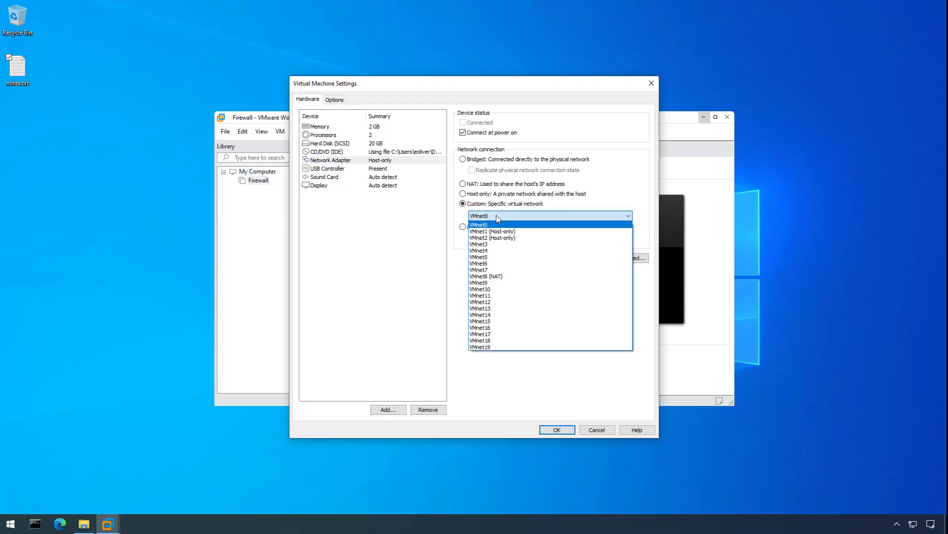
{"action": "left_click", "coordinate": [503, 238]}
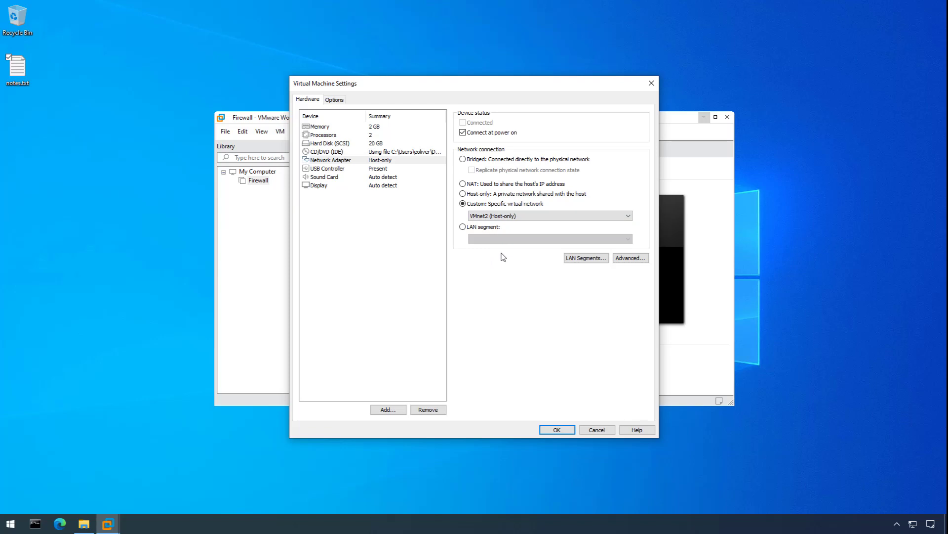
Set USB compatibility to USB 3.1 and save the VM settings.
{"action": "left_click", "coordinate": [340, 172]}
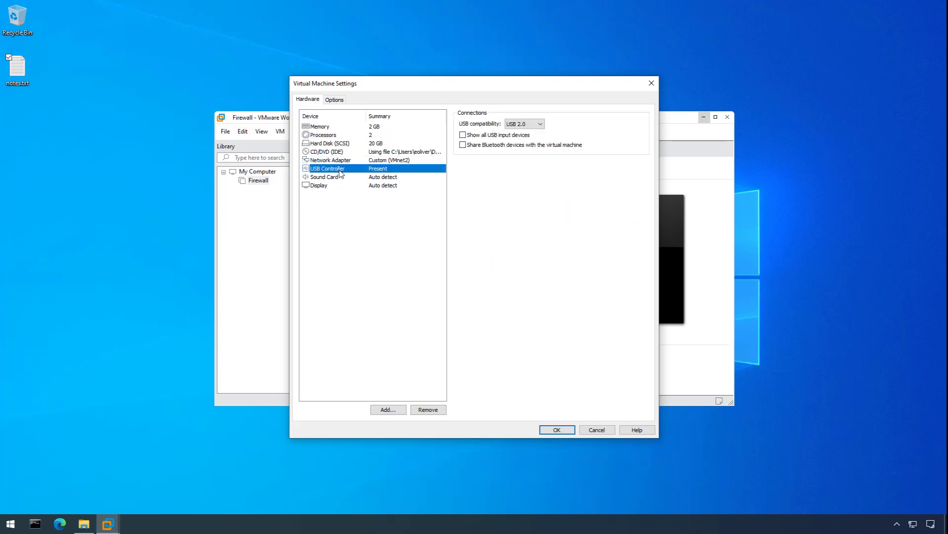
{"action": "left_click", "coordinate": [531, 124]}
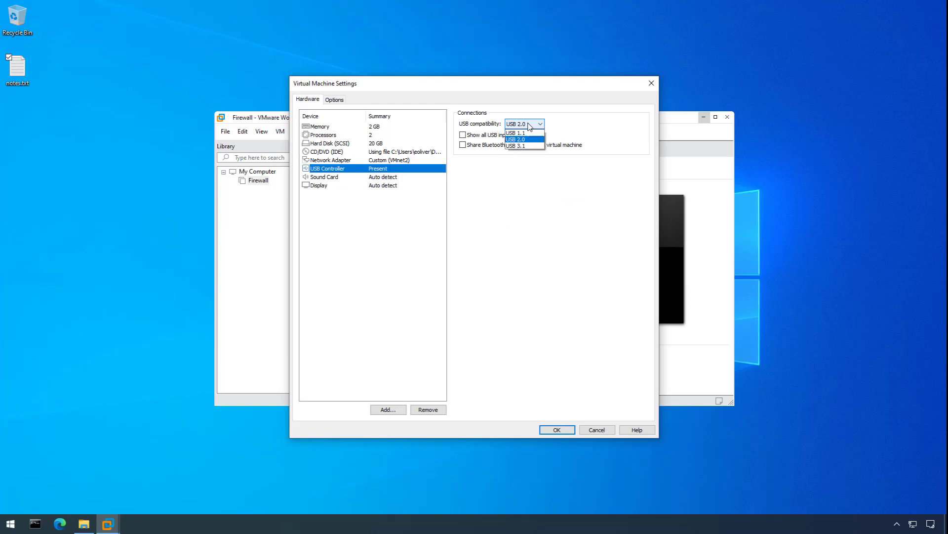
{"action": "left_click", "coordinate": [531, 147]}
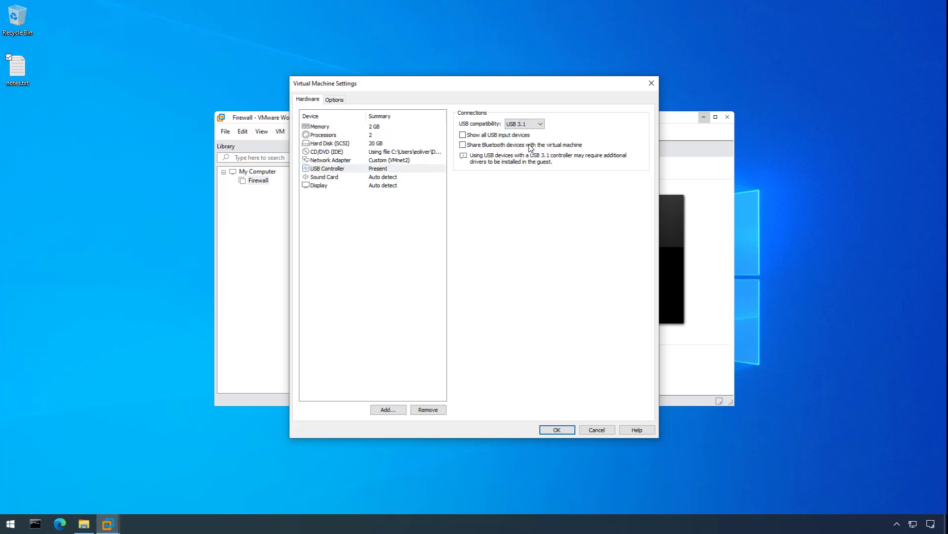
{"action": "left_click", "coordinate": [558, 430]}
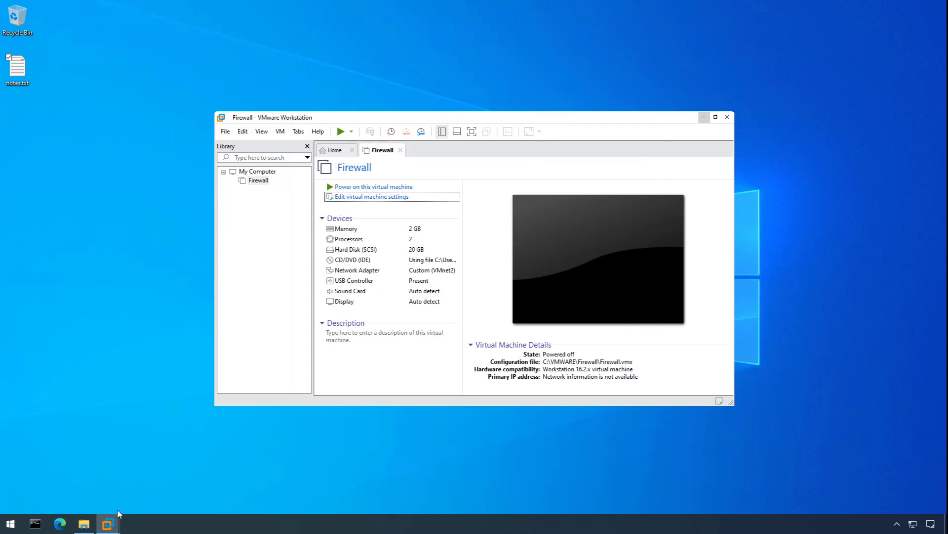
Open Firewall.vmx from the C:\VMWARE\Firewall folder in Notepad.
{"action": "left_click", "coordinate": [84, 523]}
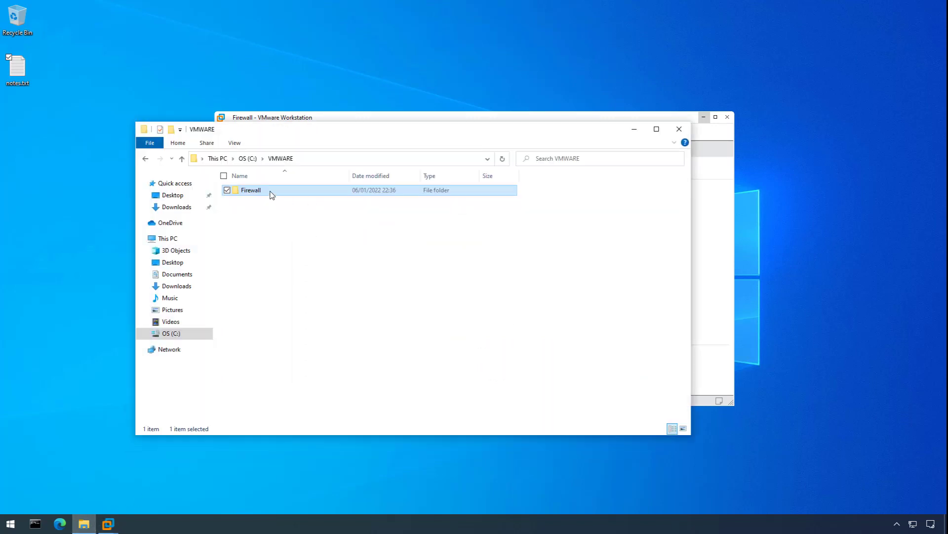
{"action": "double_click", "coordinate": [273, 194]}
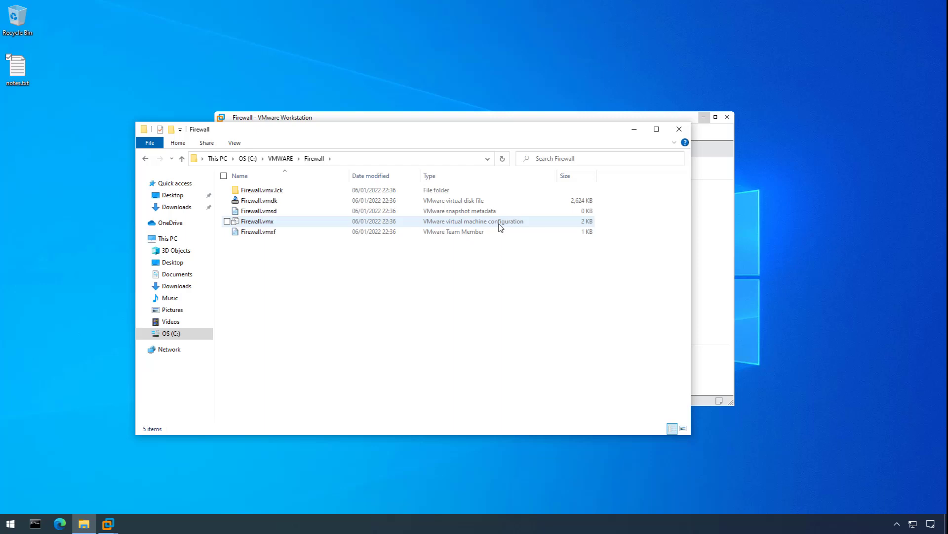
{"action": "right_click", "coordinate": [270, 223]}
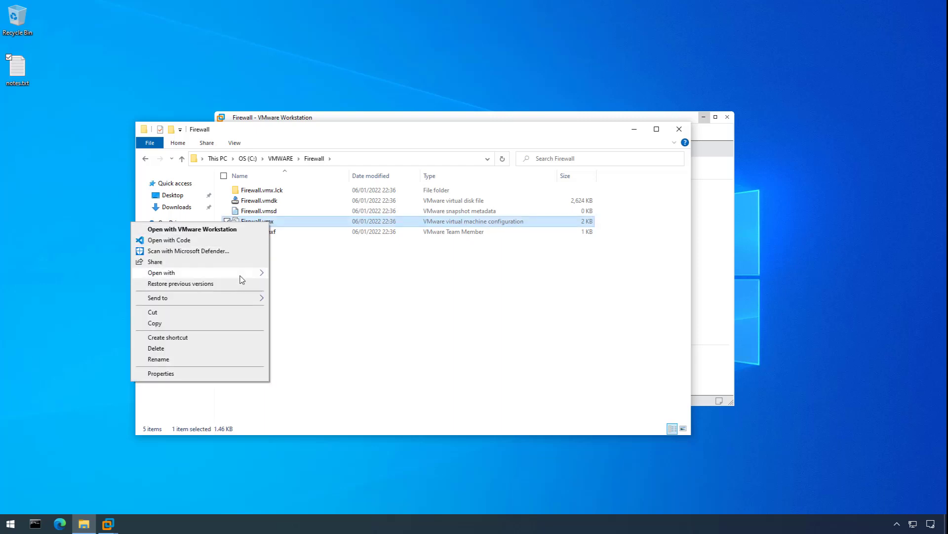
{"action": "mouse_move", "coordinate": [241, 276]}
{"action": "left_click", "coordinate": [290, 277]}
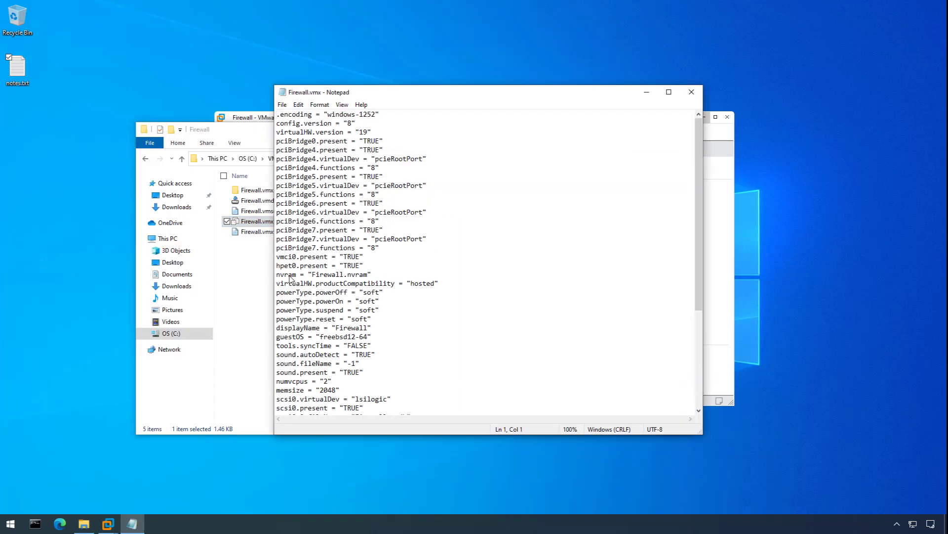
Append usb.autoConnect.device0 = "vid:0BDA pid:8153" to Firewall.vmx, copying the ids from notes.txt.
{"action": "left_click_drag", "start_coordinate": [698, 153], "coordinate": [631, 308]}
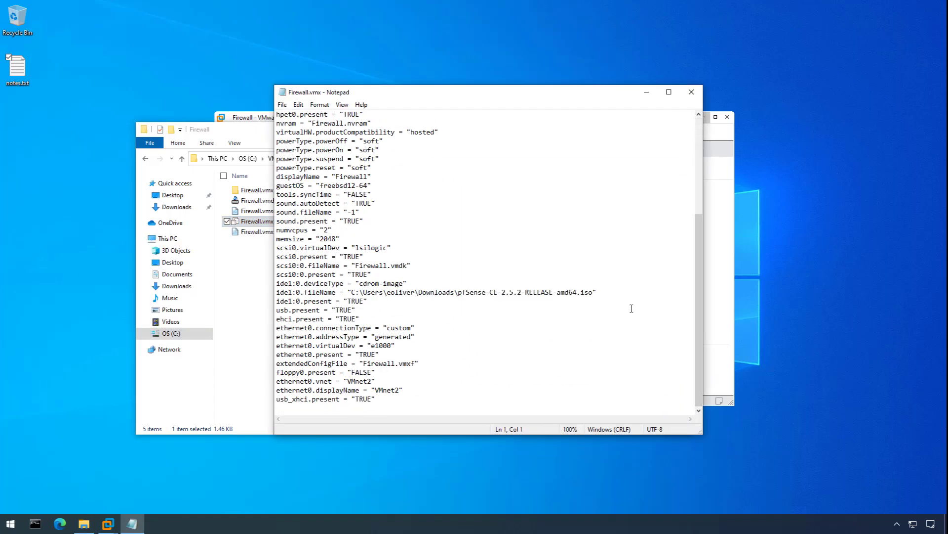
{"action": "left_click", "coordinate": [305, 408]}
{"action": "type", "text": "usb.autoConnect"}
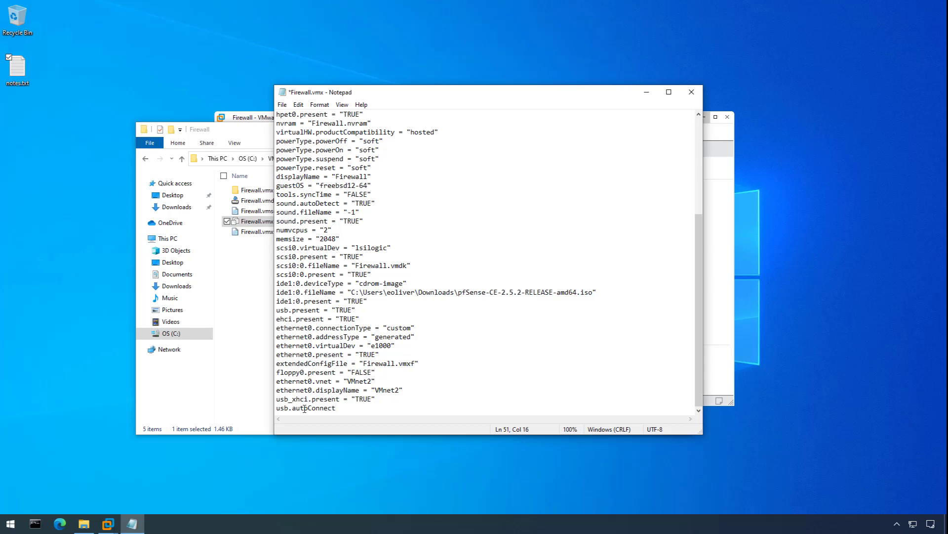
{"action": "type", "text": ".device0 = \""}
{"action": "double_click", "coordinate": [17, 72]}
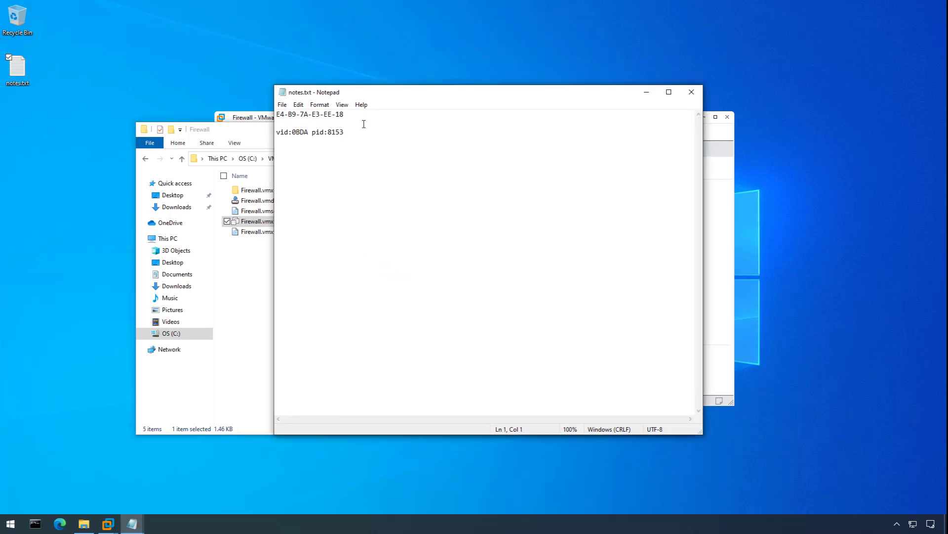
{"action": "left_click_drag", "start_coordinate": [352, 130], "coordinate": [276, 132]}
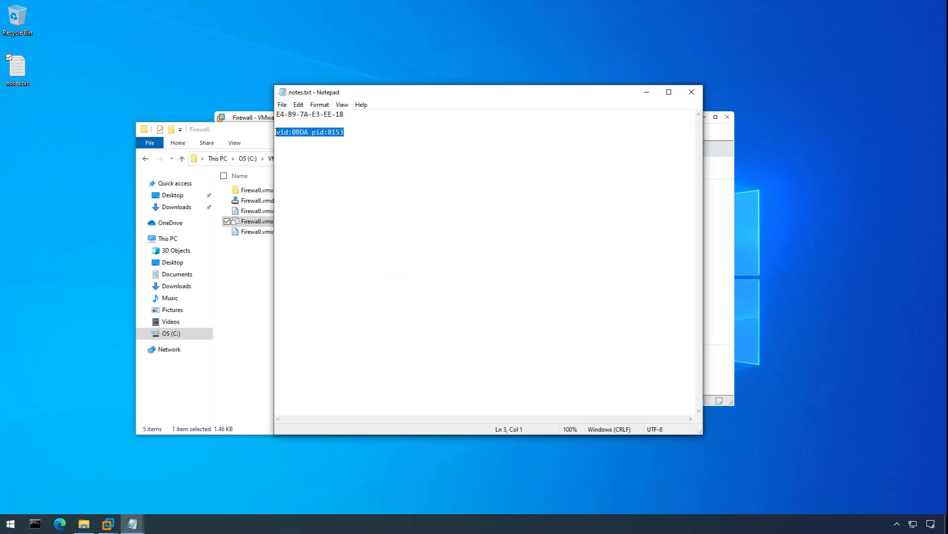
{"action": "right_click", "coordinate": [294, 132]}
{"action": "left_click", "coordinate": [250, 165]}
{"action": "left_click", "coordinate": [690, 93]}
{"action": "right_click", "coordinate": [400, 406]}
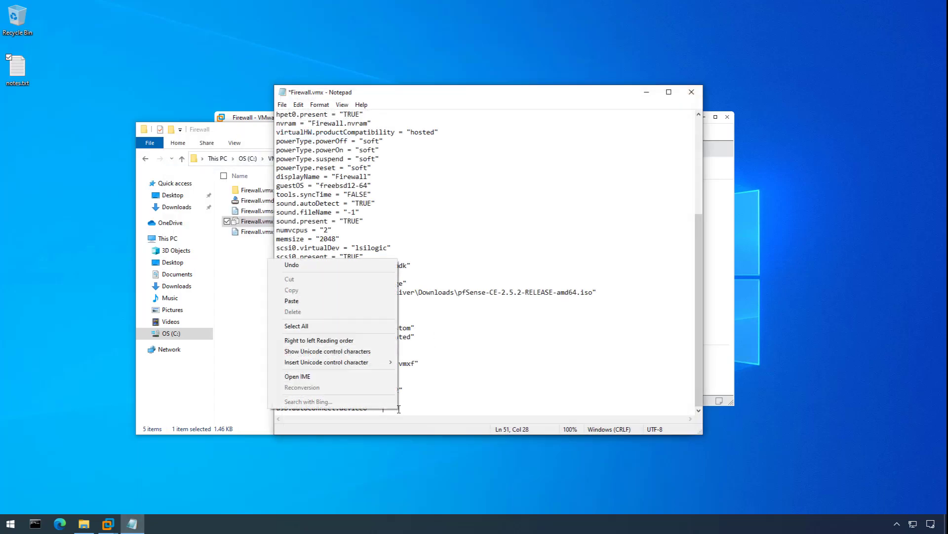
{"action": "left_click", "coordinate": [301, 299]}
{"action": "type", "text": "\""}
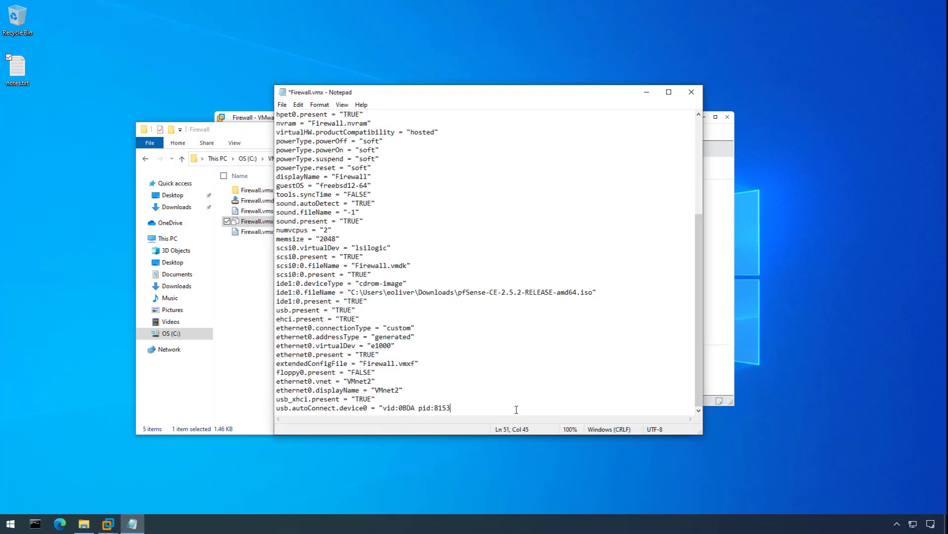
{"action": "key", "text": "Return"}
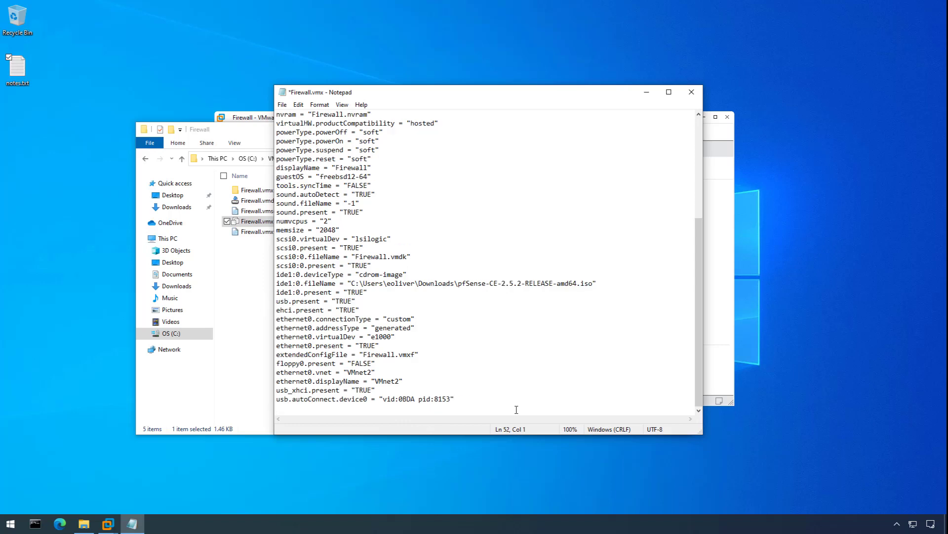
Save Firewall.vmx, close Notepad, and minimize File Explorer to return to VMware.
{"action": "left_click", "coordinate": [282, 105]}
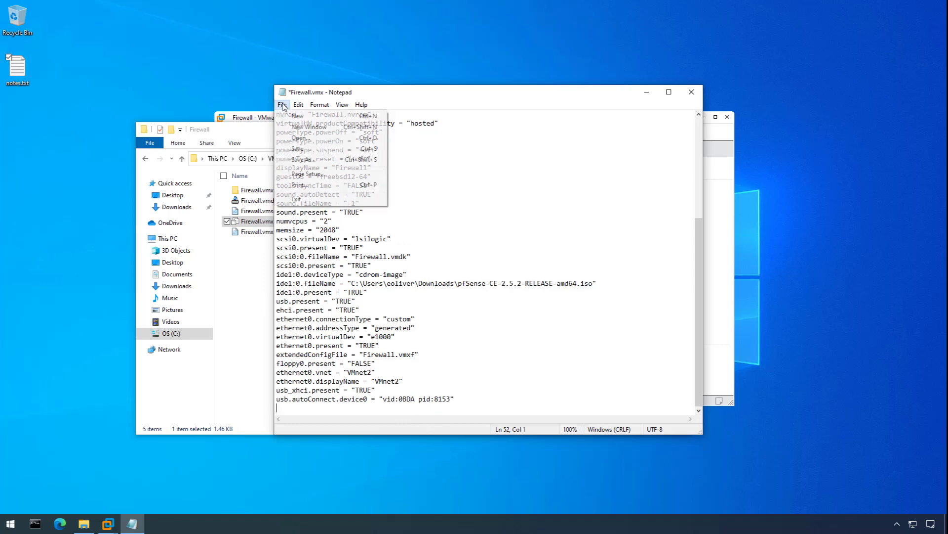
{"action": "left_click", "coordinate": [304, 151]}
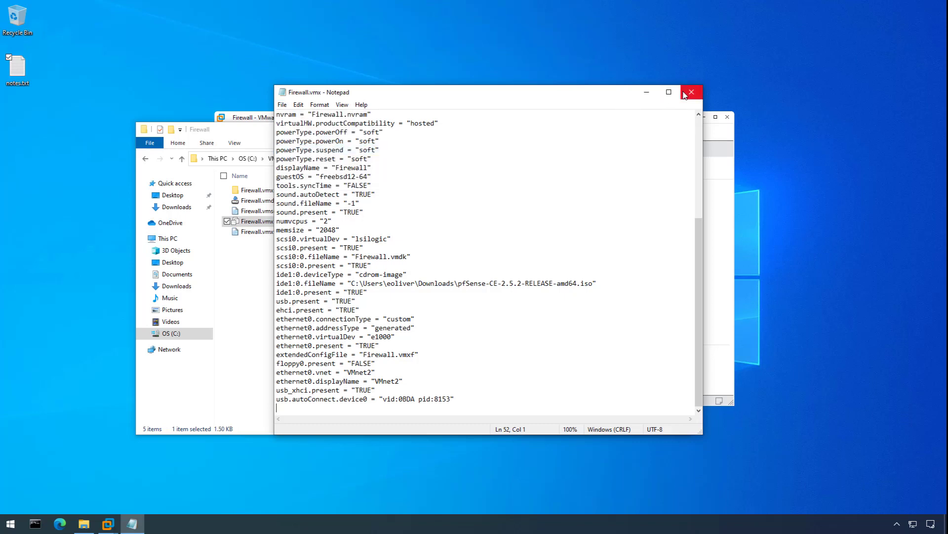
{"action": "left_click", "coordinate": [685, 94]}
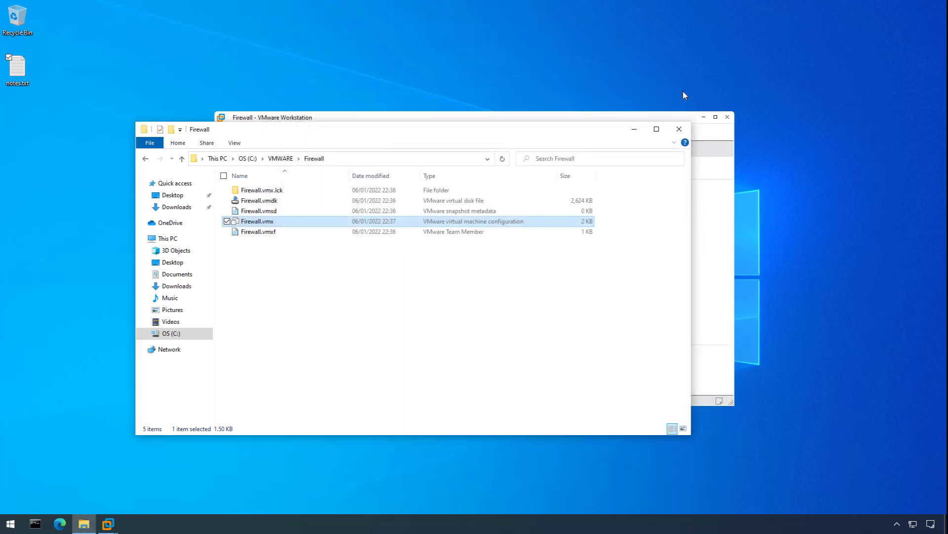
{"action": "left_click", "coordinate": [289, 158]}
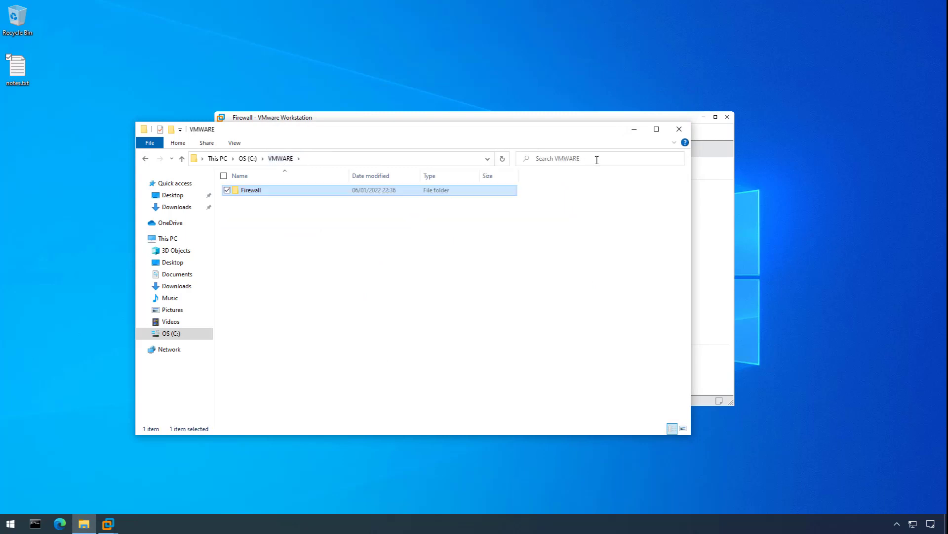
{"action": "left_click", "coordinate": [635, 132]}
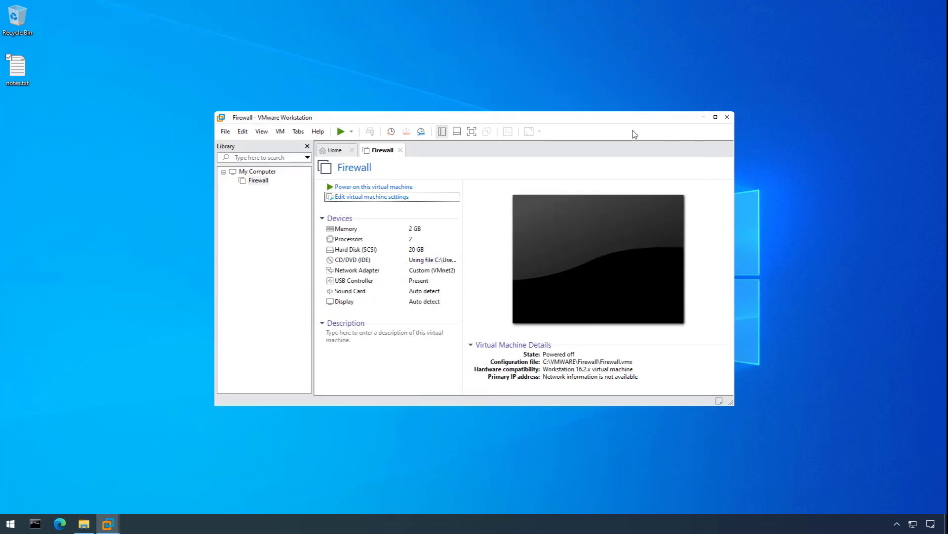
Power on the Firewall VM, let the USB device connect, and dismiss the hint prompts.
{"action": "left_click", "coordinate": [391, 190]}
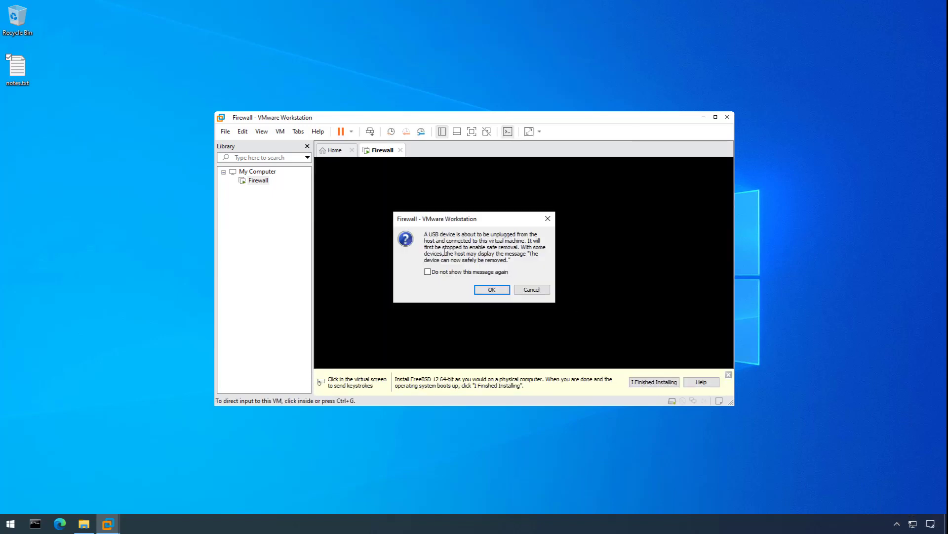
{"action": "left_click", "coordinate": [500, 292]}
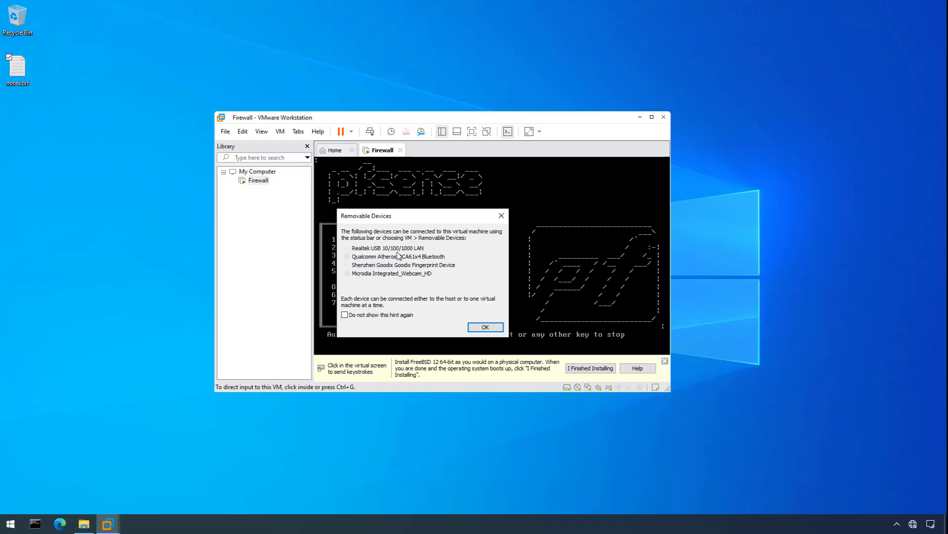
{"action": "left_click", "coordinate": [485, 327]}
{"action": "left_click", "coordinate": [665, 361]}
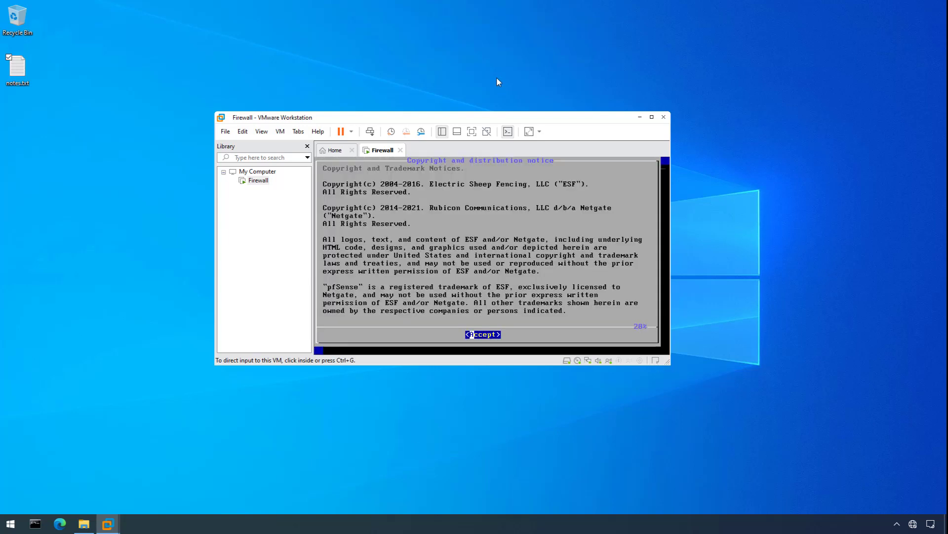
Accept the notice and install with the United Kingdom keymap and Auto (UFS) BIOS partitioning.
{"action": "left_click", "coordinate": [511, 212]}
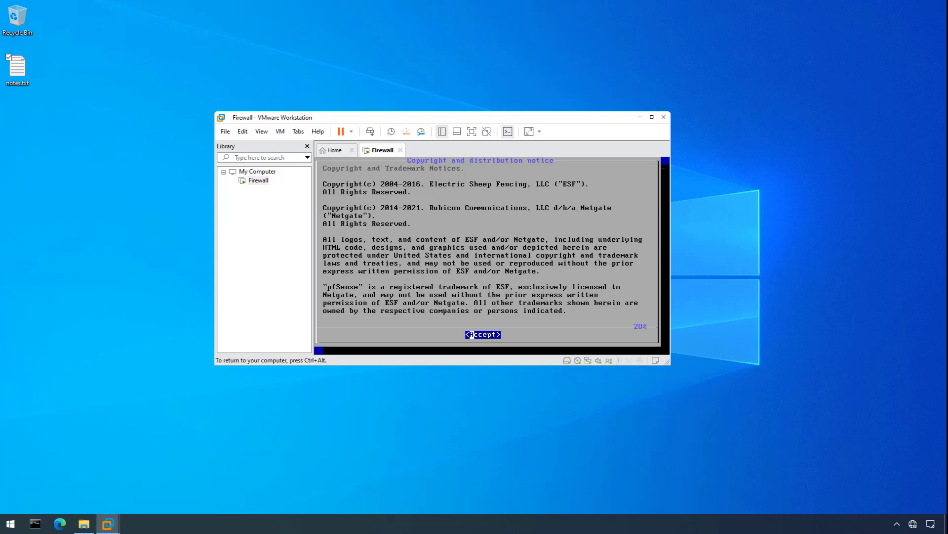
{"action": "key", "text": "Return"}
{"action": "key", "text": "Return"}
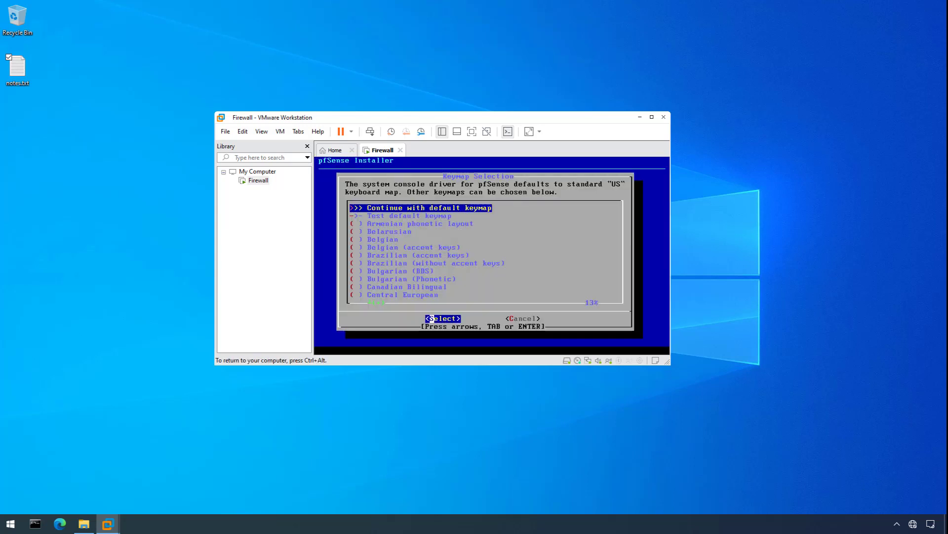
{"action": "key", "text": "Down"}
{"action": "key", "text": "Down"}
{"action": "key", "text": "Down"}
{"action": "key", "text": "Down"}
{"action": "key", "text": "Down"}
{"action": "key", "text": "Down"}
{"action": "key", "text": "Down"}
{"action": "key", "text": "Down"}
{"action": "key", "text": "Down"}
{"action": "key", "text": "Down"}
{"action": "key", "text": "Down"}
{"action": "key", "text": "Down"}
{"action": "key", "text": "Down"}
{"action": "key", "text": "Down"}
{"action": "key", "text": "Down"}
{"action": "key", "text": "Down"}
{"action": "key", "text": "Down"}
{"action": "key", "text": "Down"}
{"action": "key", "text": "Down"}
{"action": "key", "text": "Down"}
{"action": "key", "text": "Down"}
{"action": "key", "text": "Down"}
{"action": "key", "text": "Down"}
{"action": "key", "text": "Down"}
{"action": "key", "text": "Down"}
{"action": "key", "text": "Down"}
{"action": "key", "text": "Down"}
{"action": "key", "text": "Down"}
{"action": "key", "text": "Down"}
{"action": "key", "text": "Down"}
{"action": "key", "text": "Down"}
{"action": "key", "text": "Down"}
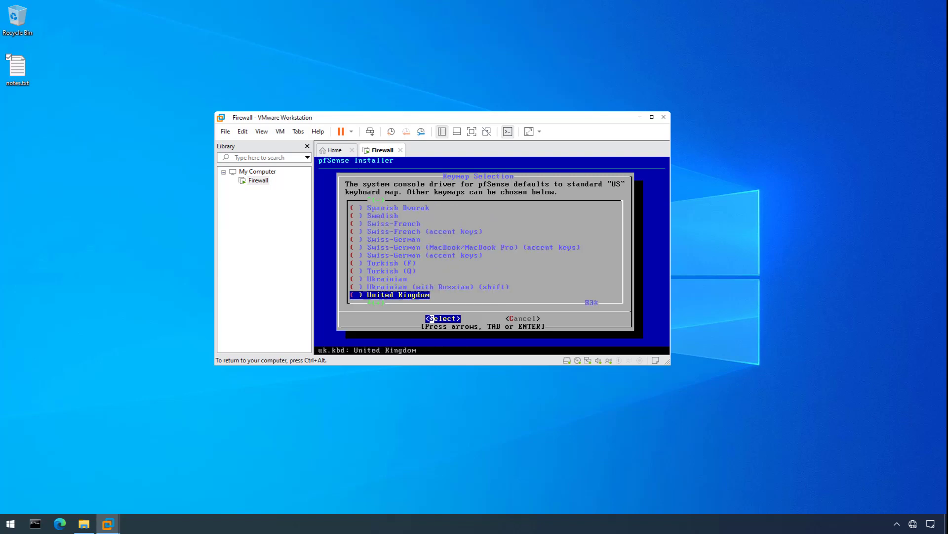
{"action": "key", "text": "Return"}
{"action": "key", "text": "Up"}
{"action": "key", "text": "Return"}
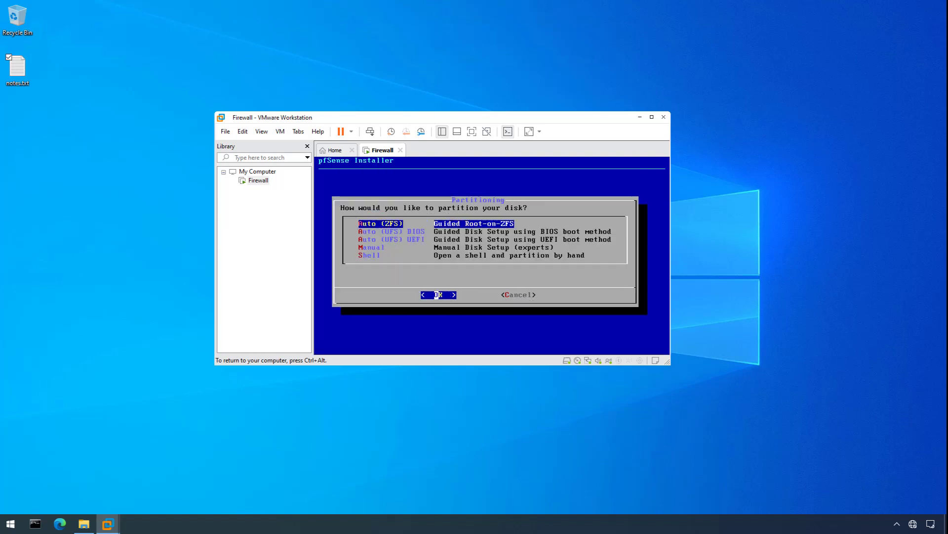
{"action": "key", "text": "Down"}
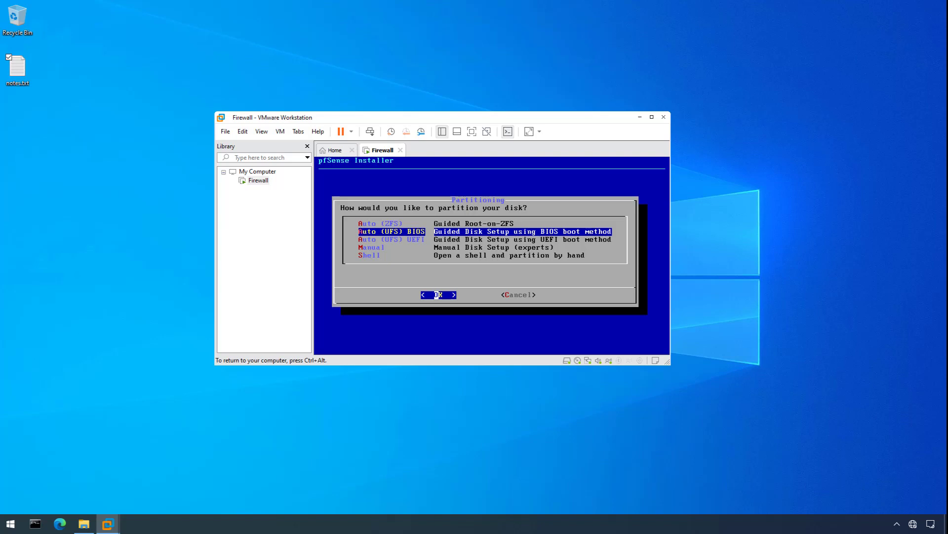
{"action": "key", "text": "Return"}
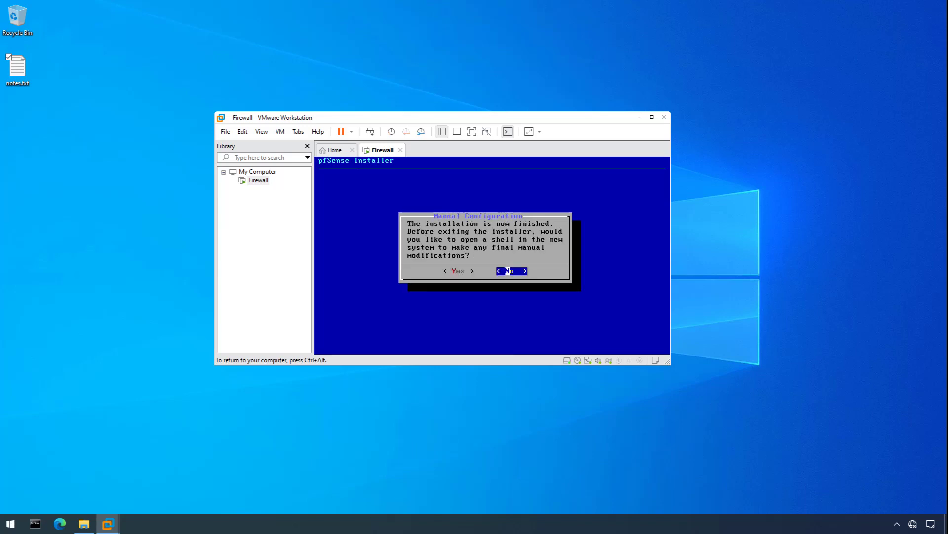
Decline the manual-changes shell and reboot into the installed pfSense.
{"action": "left_click", "coordinate": [507, 271]}
{"action": "key", "text": "Return"}
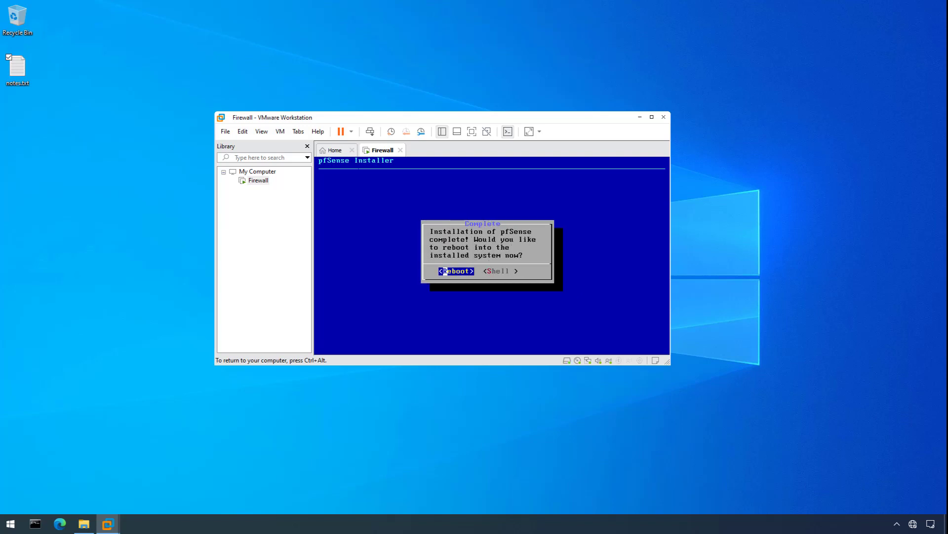
{"action": "key", "text": "Return"}
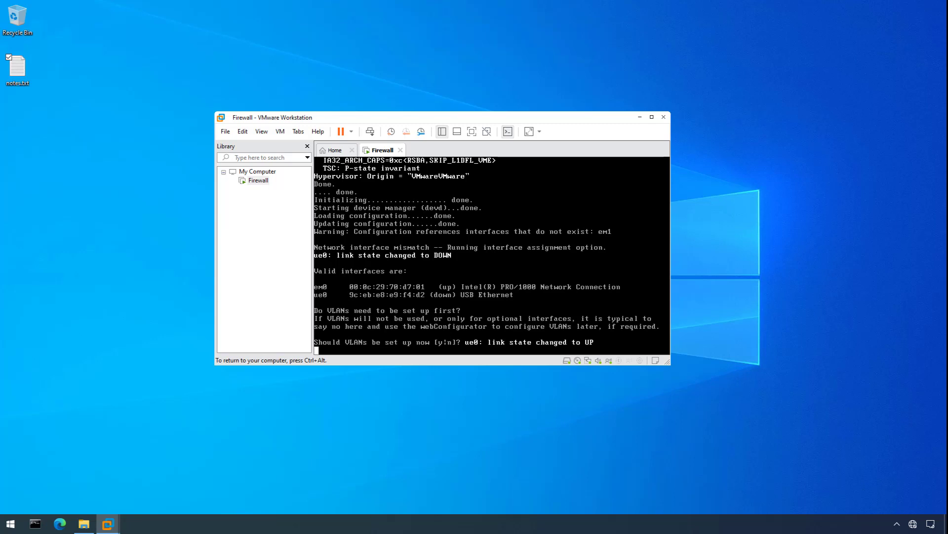
Skip VLANs, assign ue0 as WAN and em0 as LAN, and confirm with y.
{"action": "type", "text": "n"}
{"action": "key", "text": "Return"}
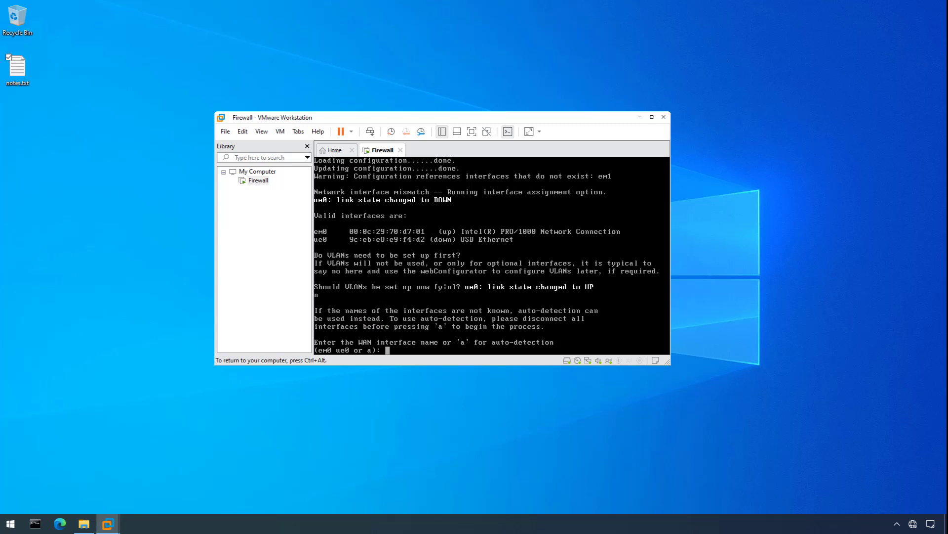
{"action": "type", "text": "ue0"}
{"action": "key", "text": "Return"}
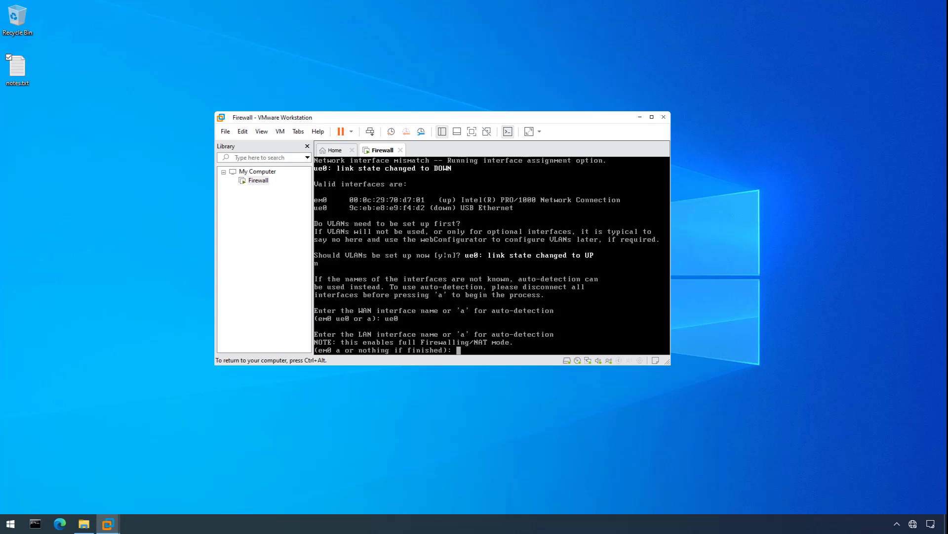
{"action": "type", "text": "em0"}
{"action": "key", "text": "Return"}
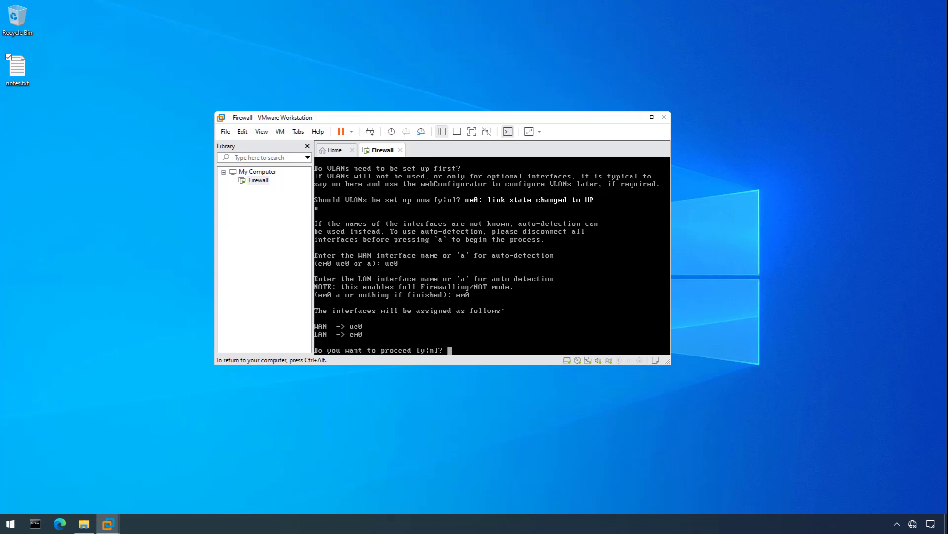
{"action": "type", "text": "y"}
{"action": "key", "text": "Return"}
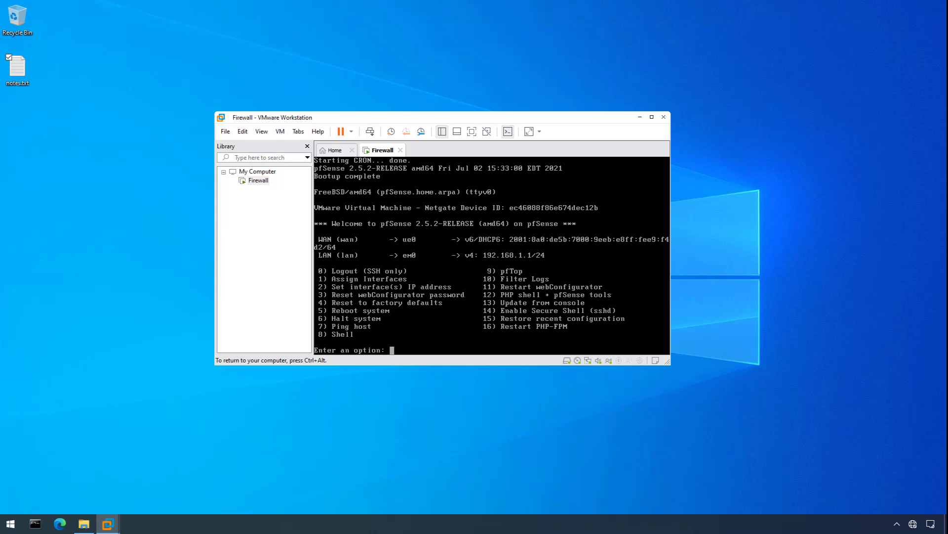
Once the pfSense console menu appears, release mouse and keyboard to the host with Ctrl+Alt.
{"action": "key", "text": "ctrl+alt"}
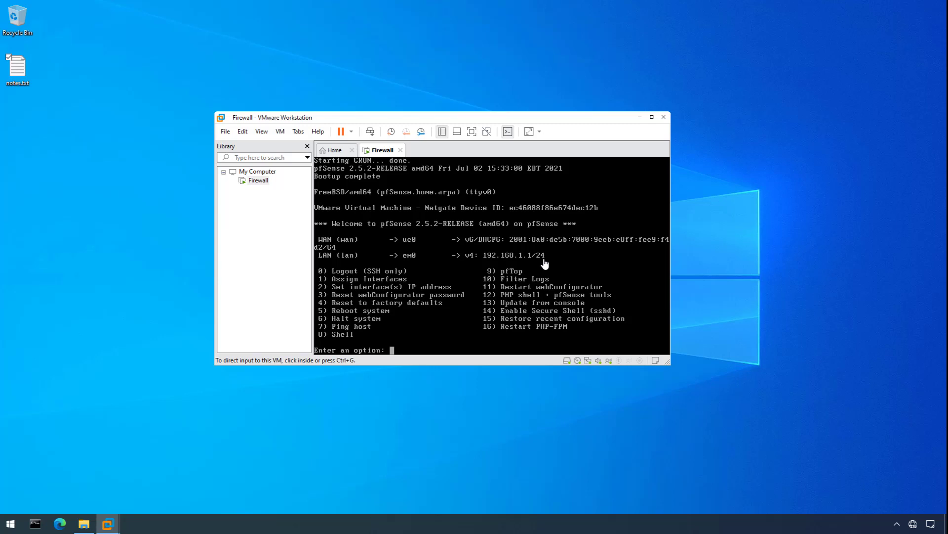
{"action": "left_click", "coordinate": [43, 526]}
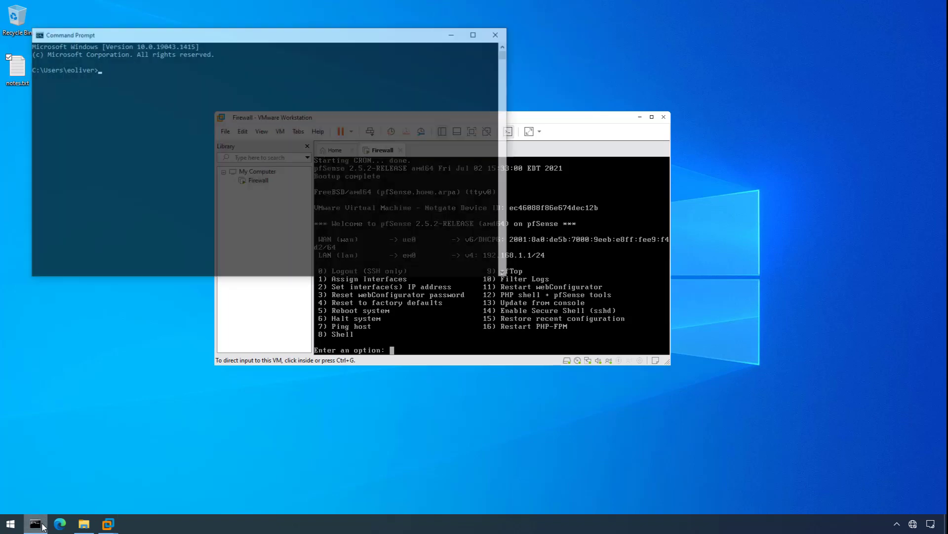
{"action": "type", "text": "ipconfig"}
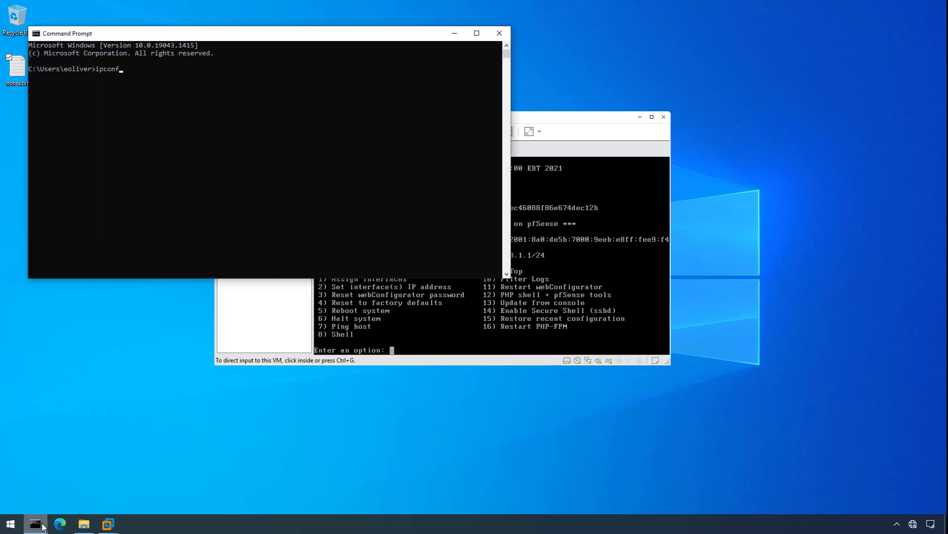
{"action": "key", "text": "Return"}
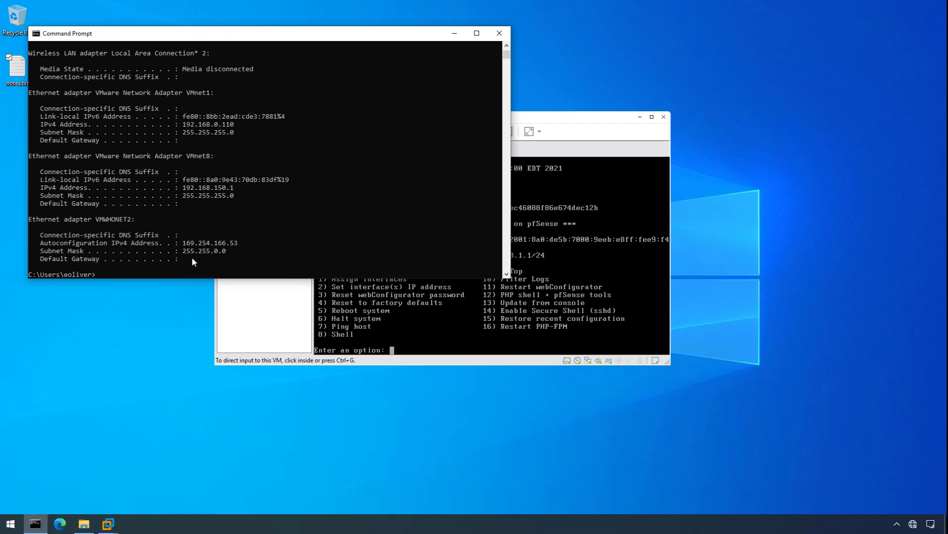
{"action": "left_click", "coordinate": [499, 34]}
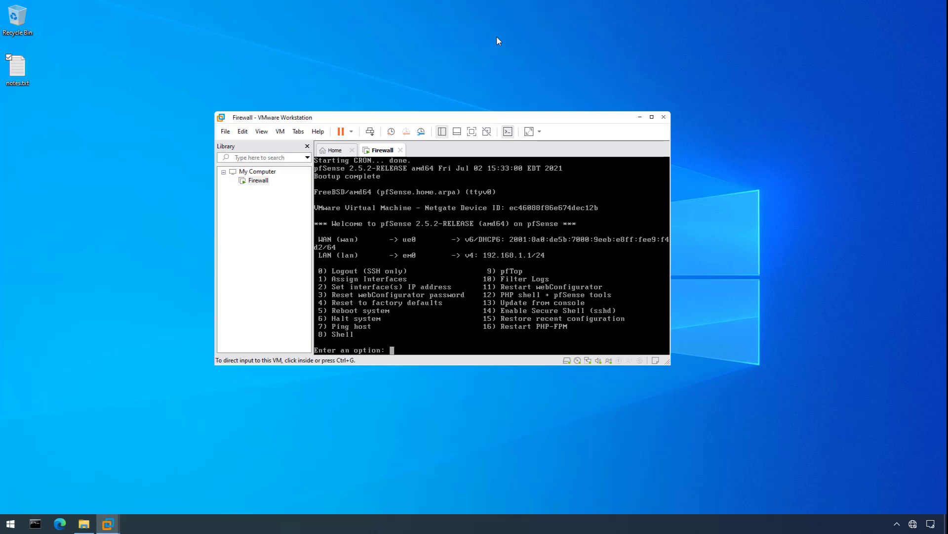
Via ncpa.cpl, set VMWHONET2's IPv4 to 192.168.1.100 / 255.255.255.0 and close Network Connections.
{"action": "key", "text": "super+r"}
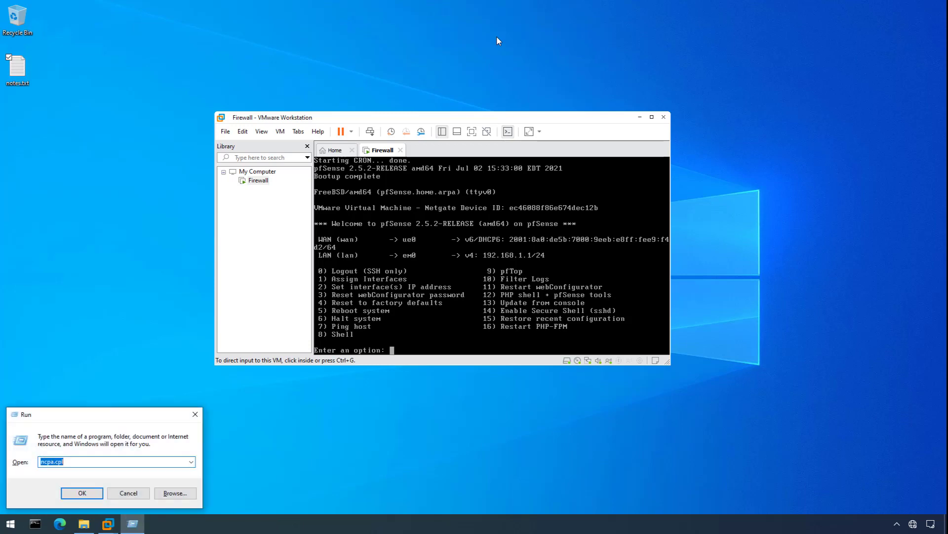
{"action": "type", "text": "ncpa.cpl"}
{"action": "key", "text": "Return"}
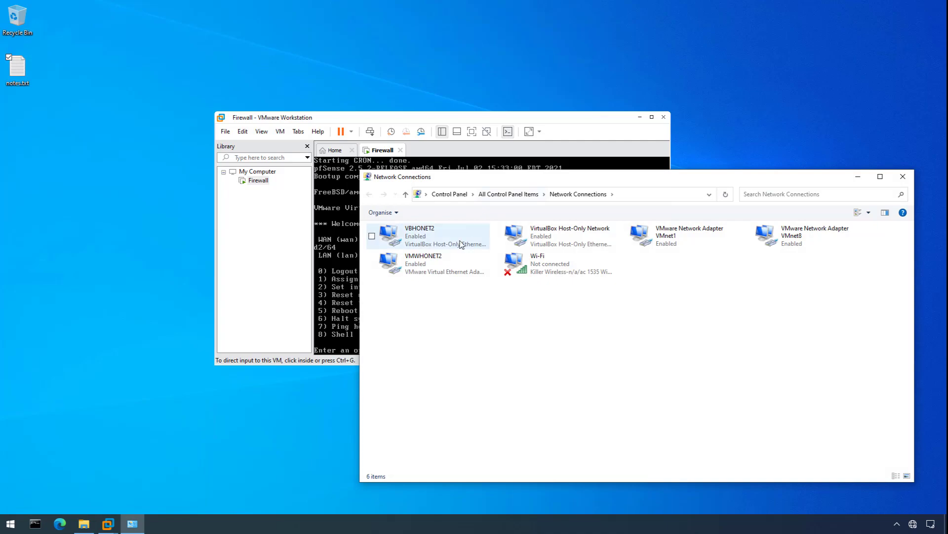
{"action": "right_click", "coordinate": [431, 263]}
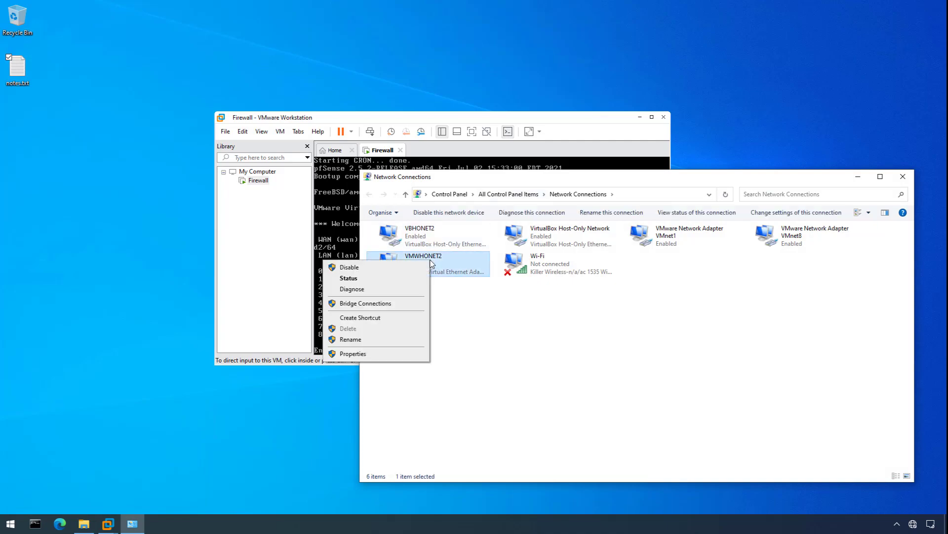
{"action": "left_click", "coordinate": [394, 354]}
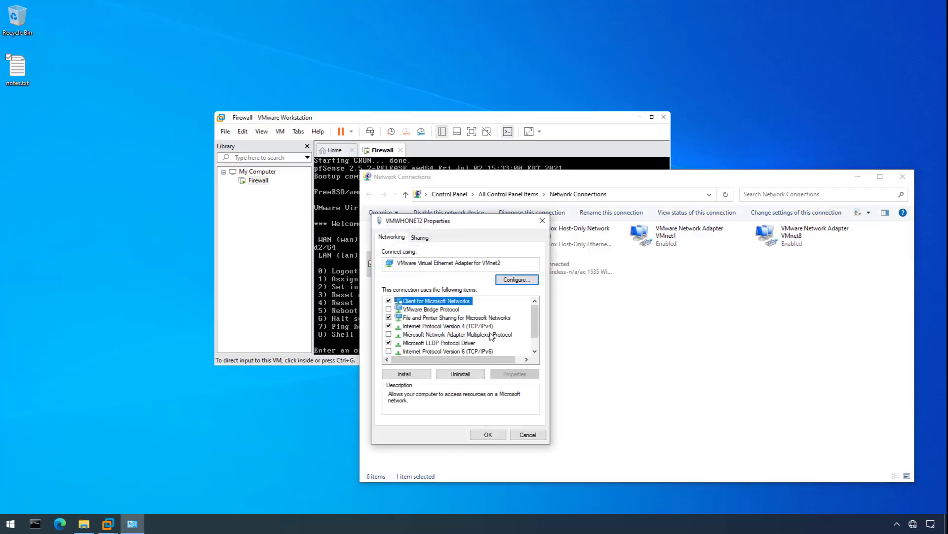
{"action": "left_click", "coordinate": [491, 326]}
{"action": "left_click", "coordinate": [514, 373]}
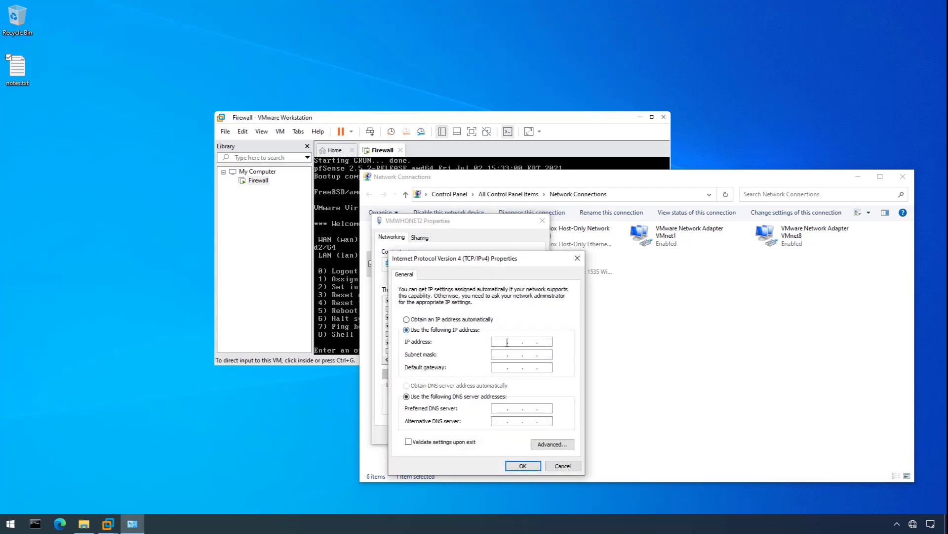
{"action": "type", "text": "192.168.1.100"}
{"action": "key", "text": "Tab"}
{"action": "left_click", "coordinate": [525, 467]}
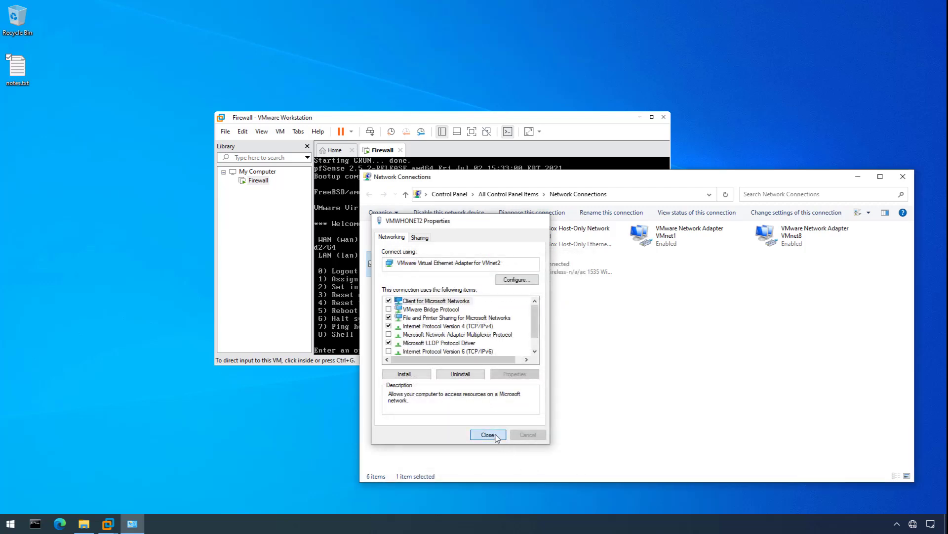
{"action": "left_click", "coordinate": [488, 436]}
{"action": "left_click", "coordinate": [908, 182]}
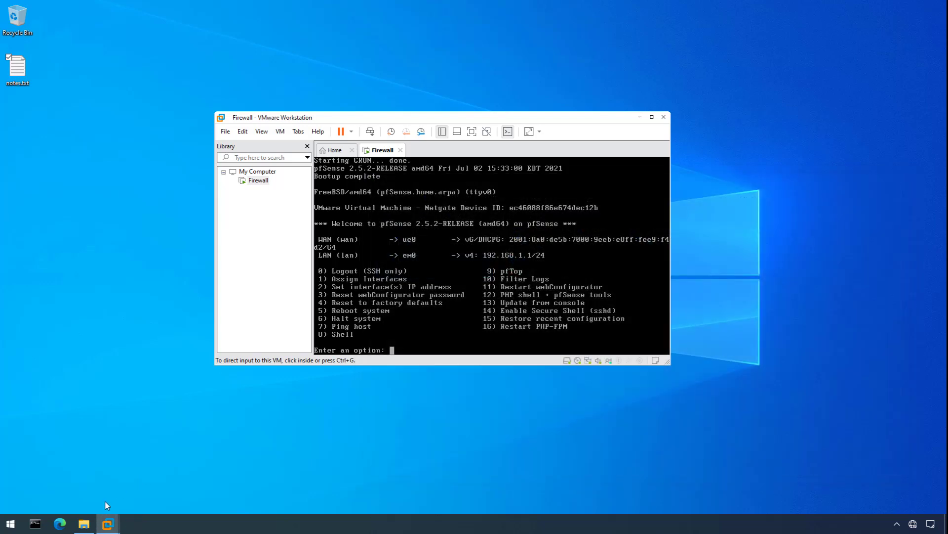
Browse to 192.168.1.1 in Edge and continue past the certificate warning to the pfSense login.
{"action": "left_click", "coordinate": [60, 523]}
{"action": "type", "text": "19"}
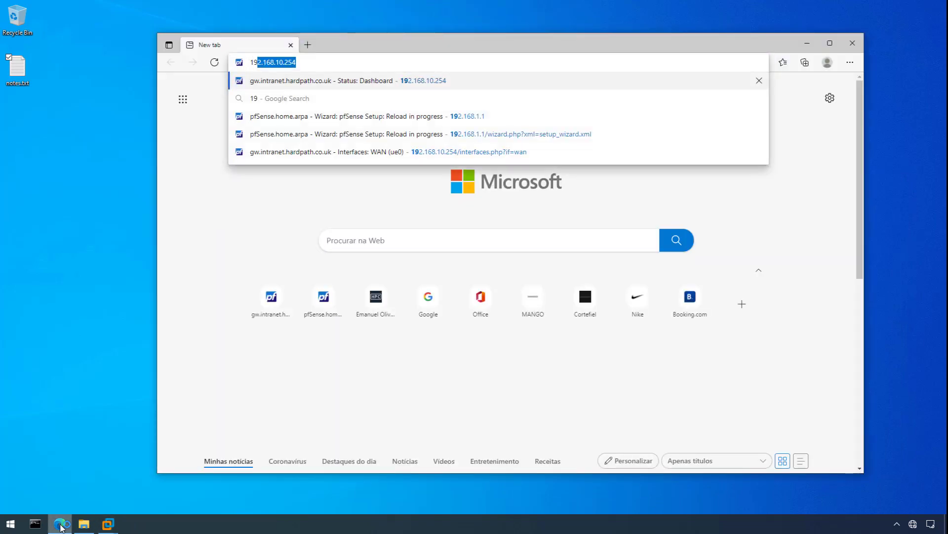
{"action": "type", "text": "2.168.1.1"}
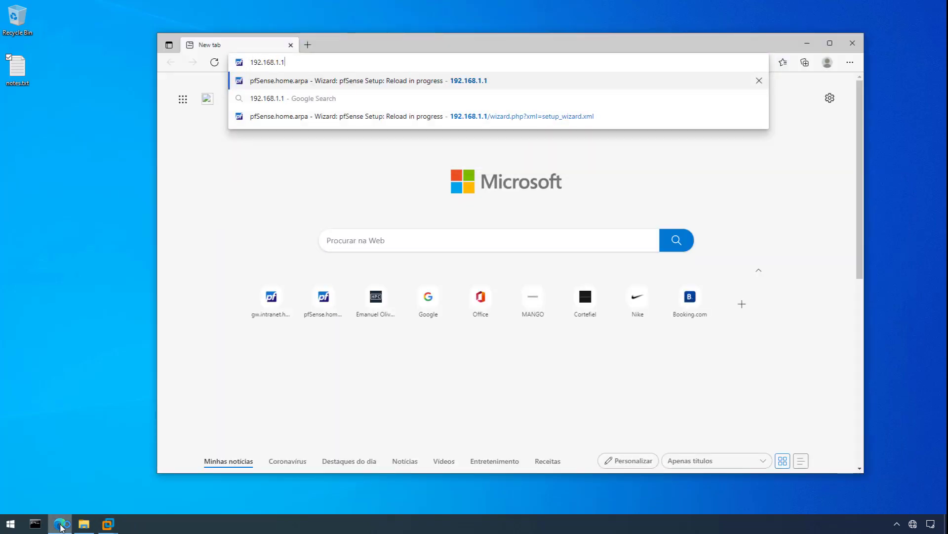
{"action": "key", "text": "Return"}
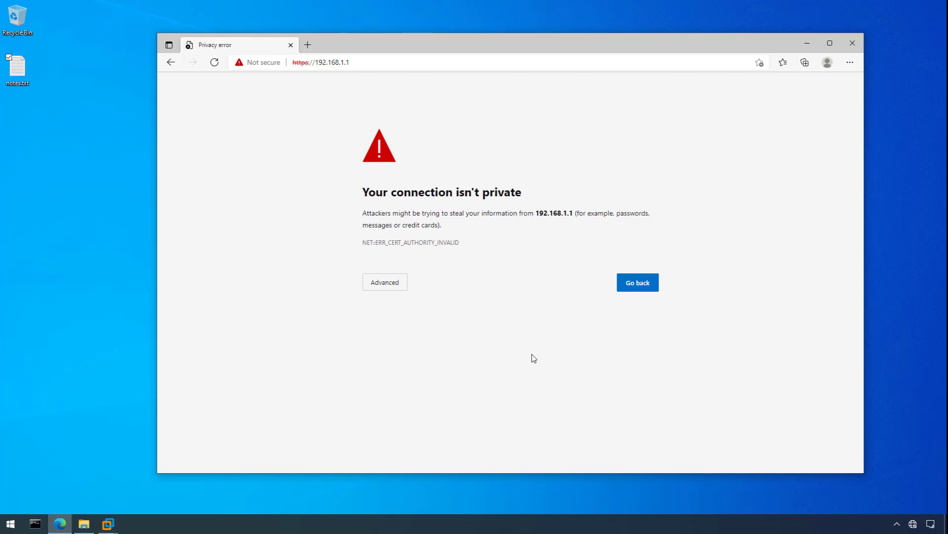
{"action": "left_click", "coordinate": [389, 282]}
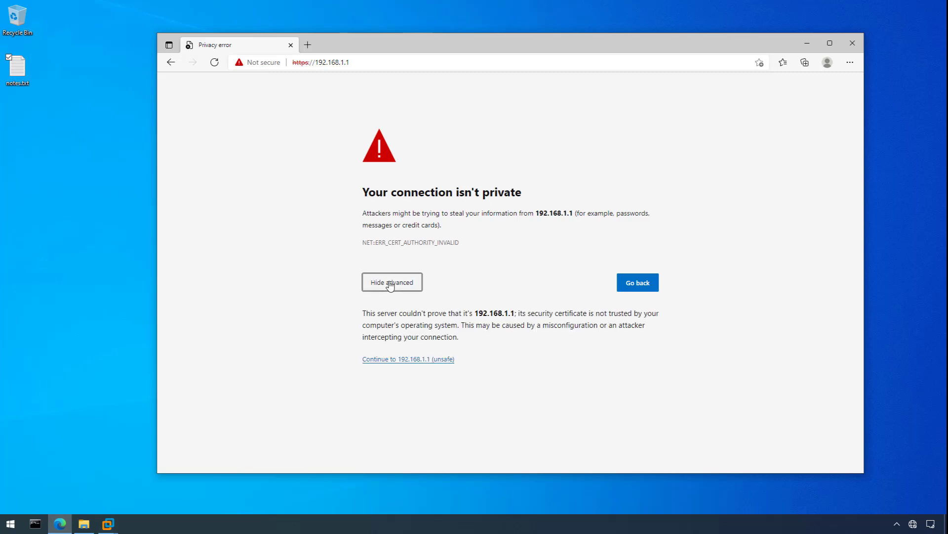
{"action": "left_click", "coordinate": [417, 360]}
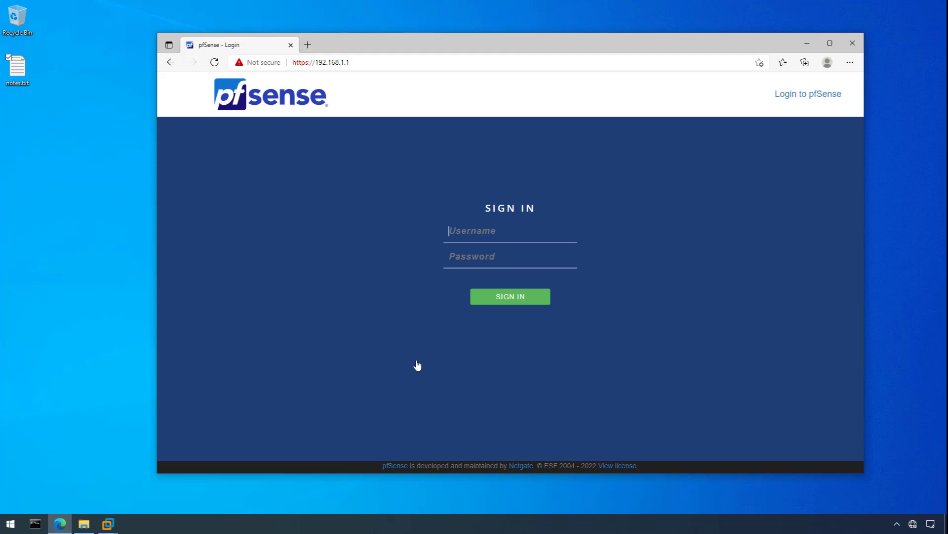
Sign in as admin with the account password and advance past the wizard intro.
{"action": "left_click", "coordinate": [488, 236]}
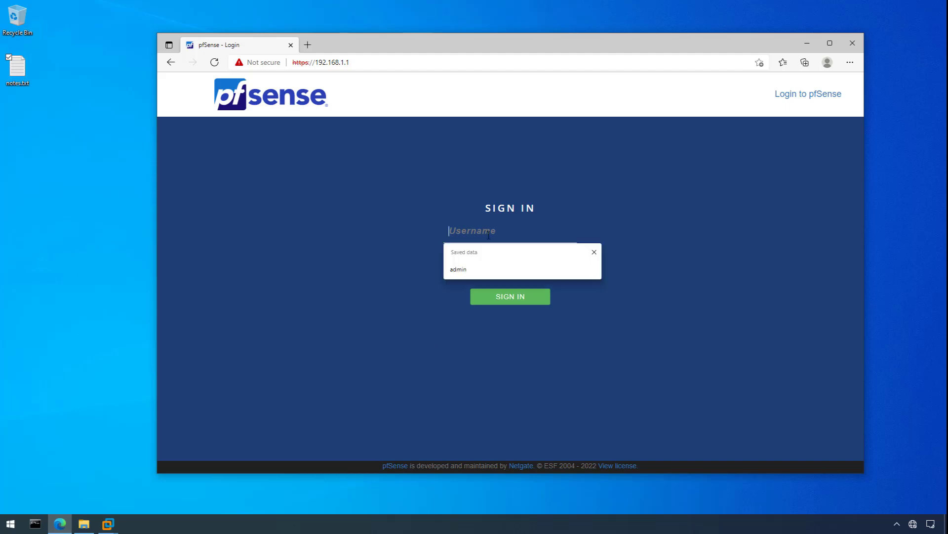
{"action": "type", "text": "admin"}
{"action": "key", "text": "Tab"}
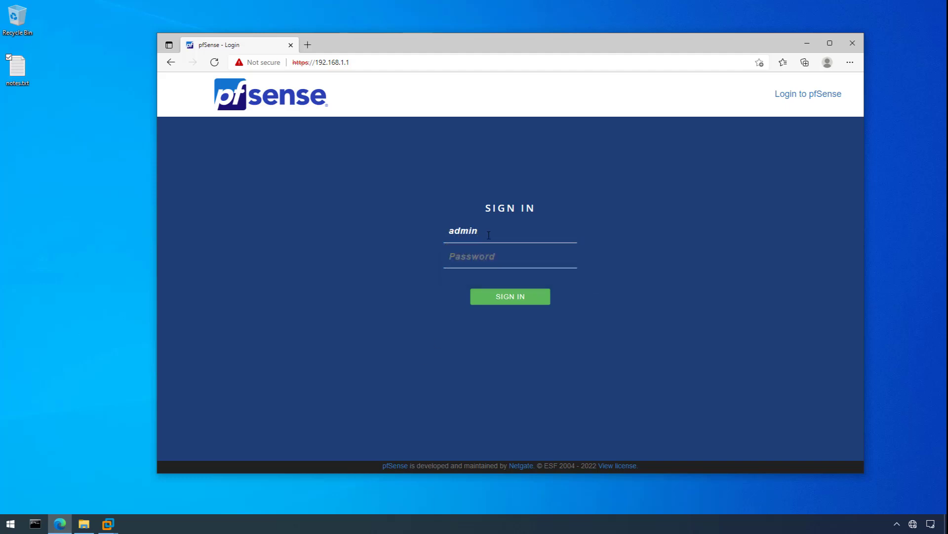
{"action": "type", "text": "pfsense"}
{"action": "left_click", "coordinate": [519, 299]}
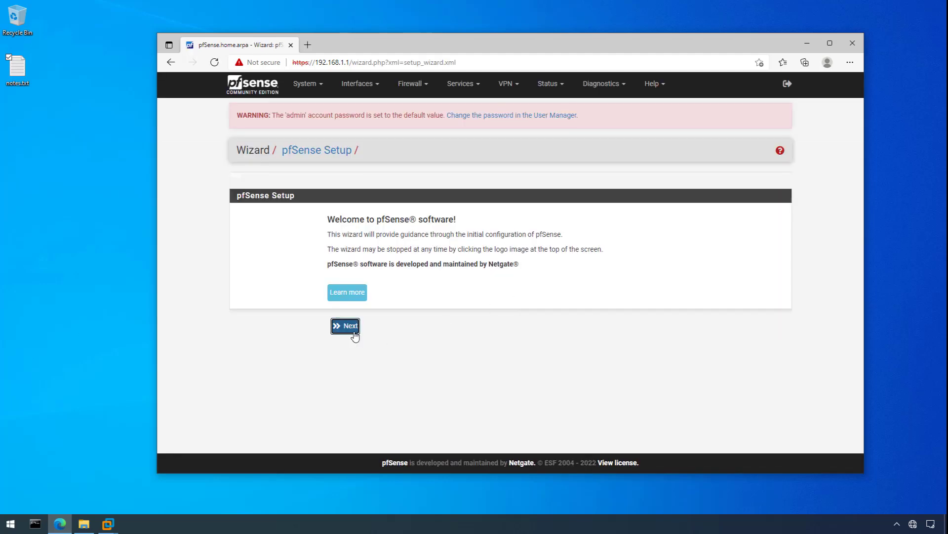
{"action": "left_click", "coordinate": [354, 332]}
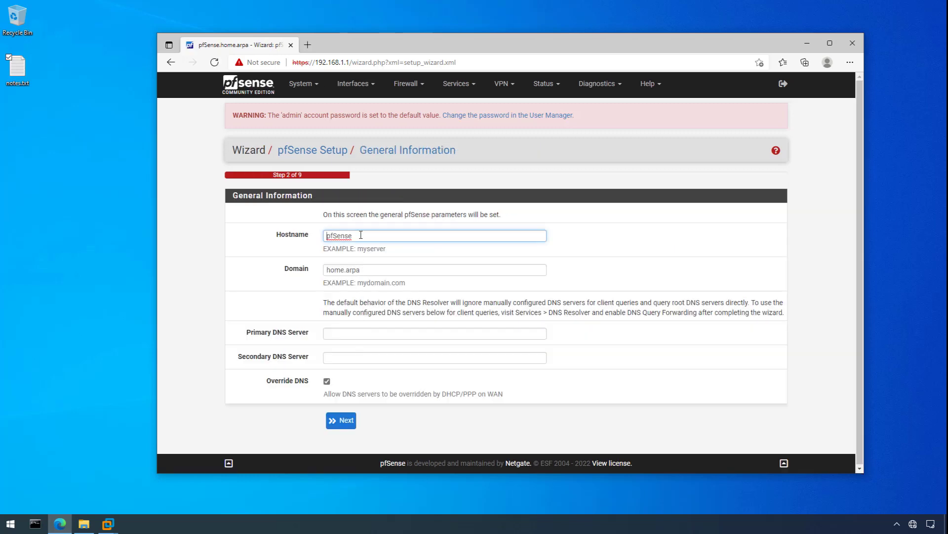
Replace the hostname with gw and the domain with intranet.hardpath.co.uk.
{"action": "left_click", "coordinate": [361, 234]}
{"action": "left_click_drag", "start_coordinate": [362, 235], "coordinate": [306, 238]}
{"action": "type", "text": "gw"}
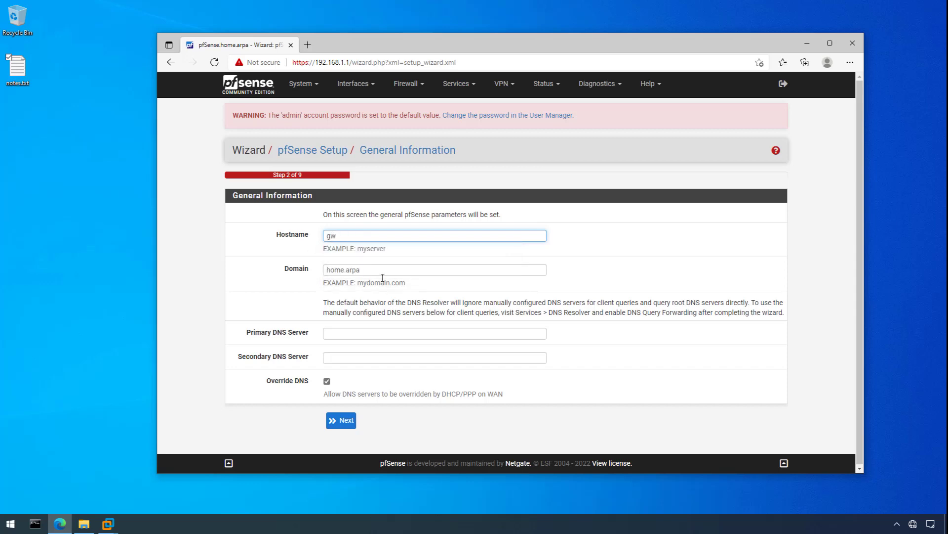
{"action": "left_click_drag", "start_coordinate": [372, 269], "coordinate": [313, 274]}
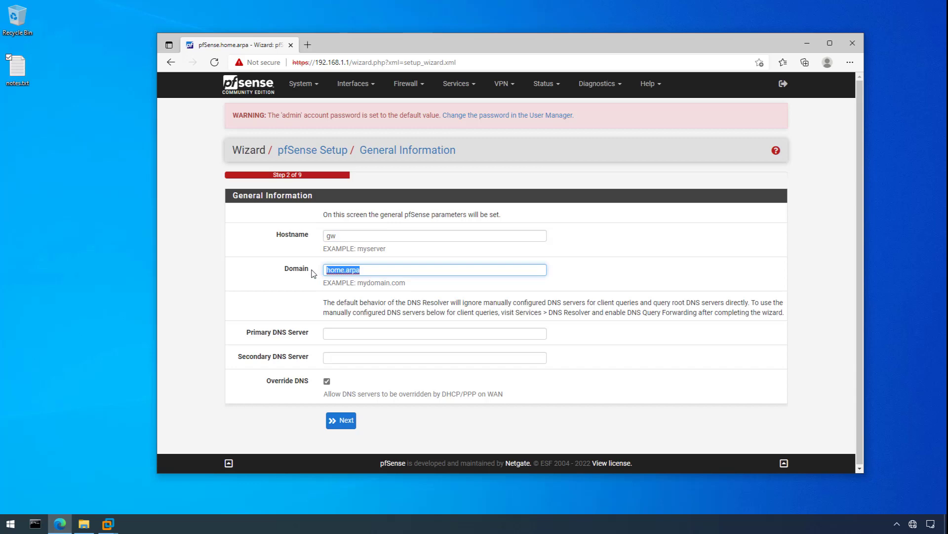
{"action": "type", "text": "in"}
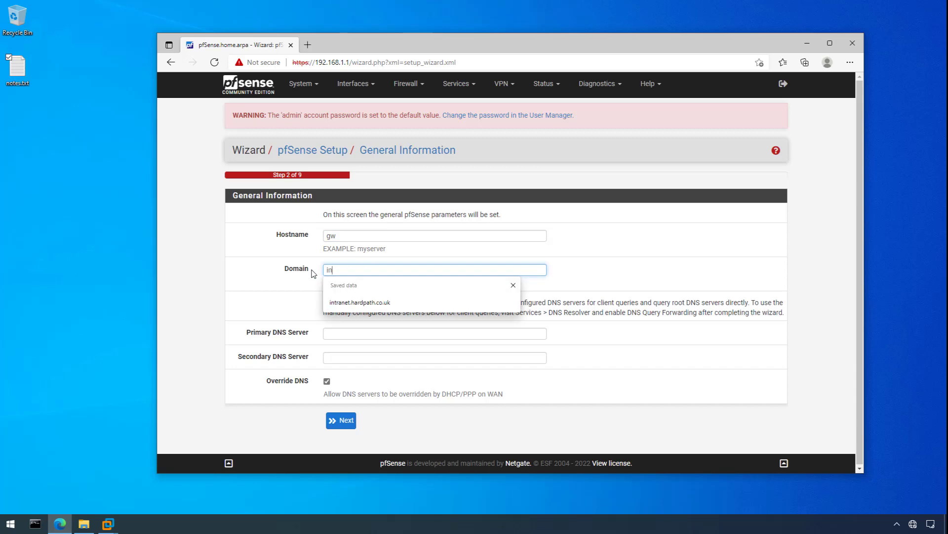
{"action": "type", "text": "tranet.hardpath.co.uk"}
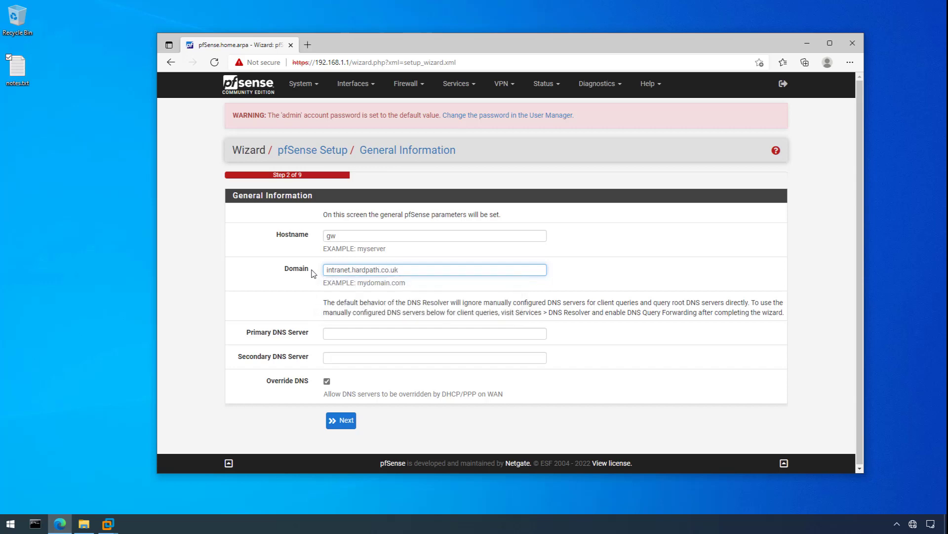
Set DNS servers 8.8.8.8 and 8.8.4.4 and uncheck Override DNS.
{"action": "left_click", "coordinate": [346, 334]}
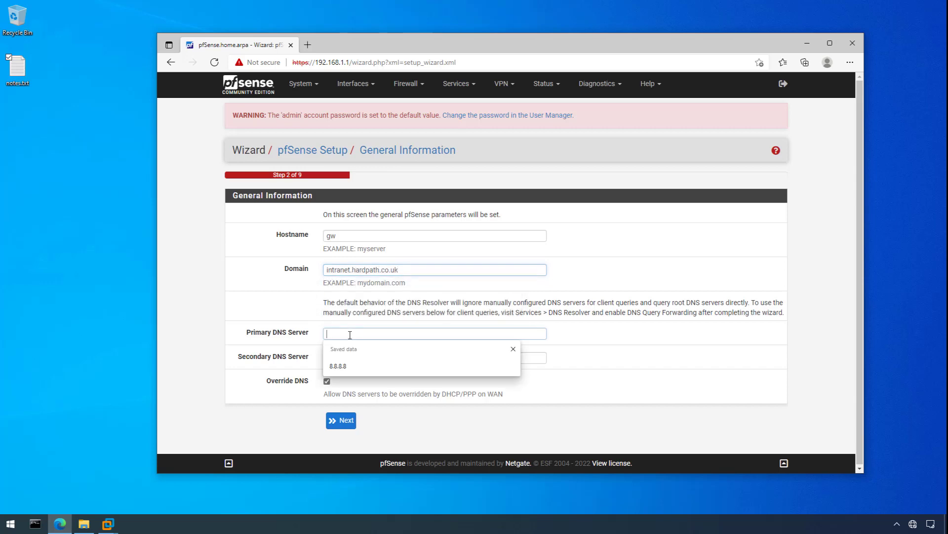
{"action": "left_click", "coordinate": [355, 366]}
{"action": "left_click", "coordinate": [356, 358]}
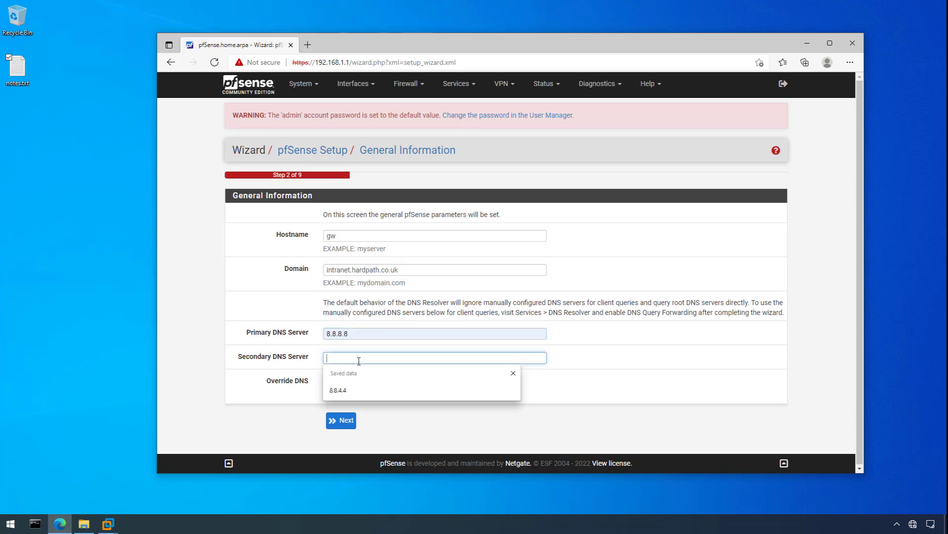
{"action": "left_click", "coordinate": [360, 390]}
{"action": "left_click", "coordinate": [326, 381]}
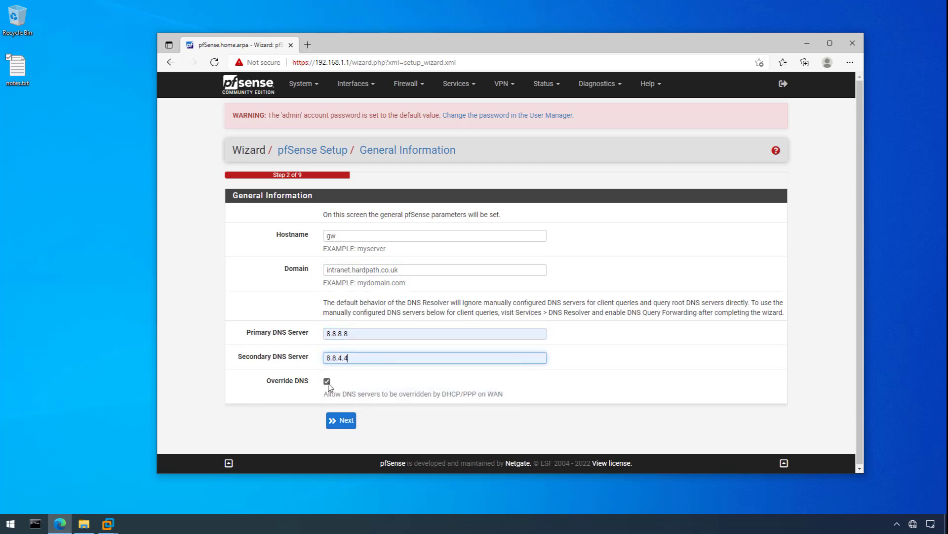
{"action": "left_click", "coordinate": [327, 381]}
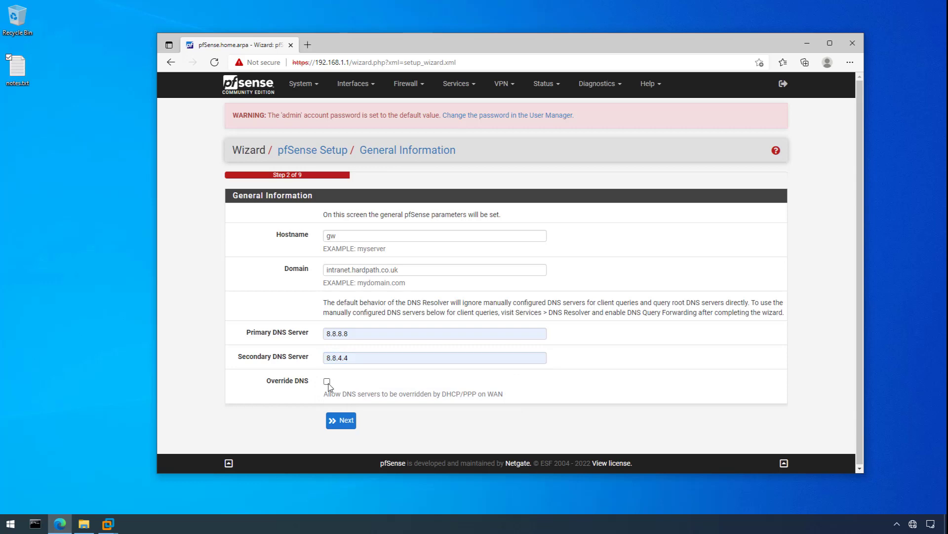
Accept the general settings and the default time server to reach the WAN interface step.
{"action": "left_click", "coordinate": [346, 421]}
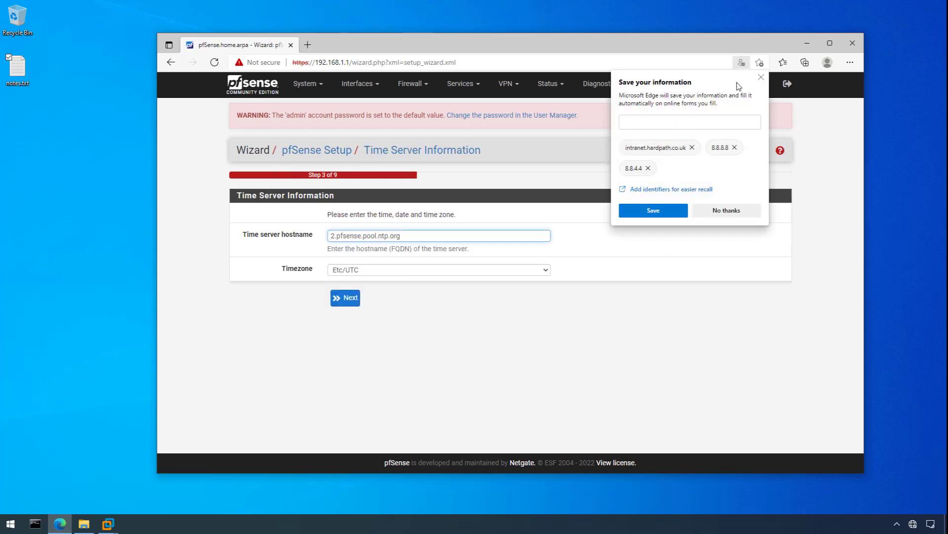
{"action": "left_click", "coordinate": [761, 79]}
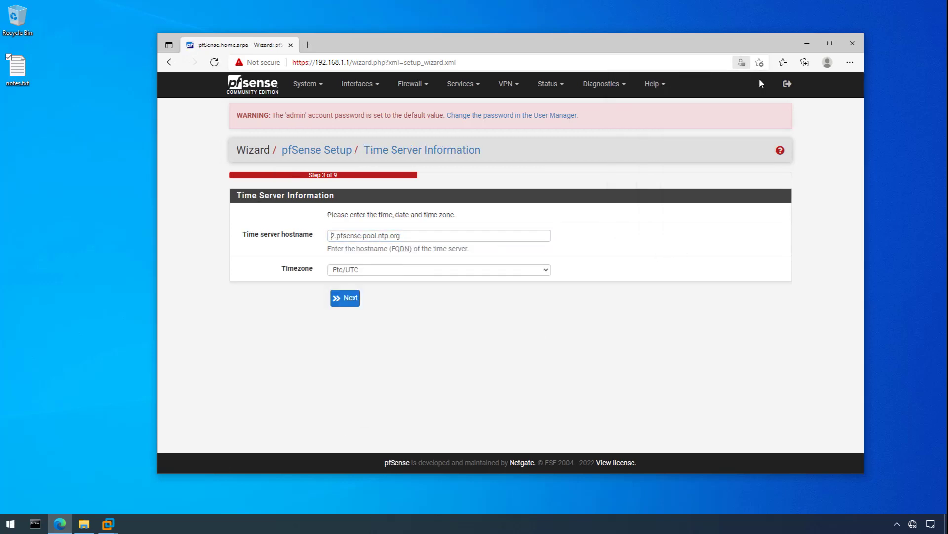
{"action": "left_click", "coordinate": [353, 306]}
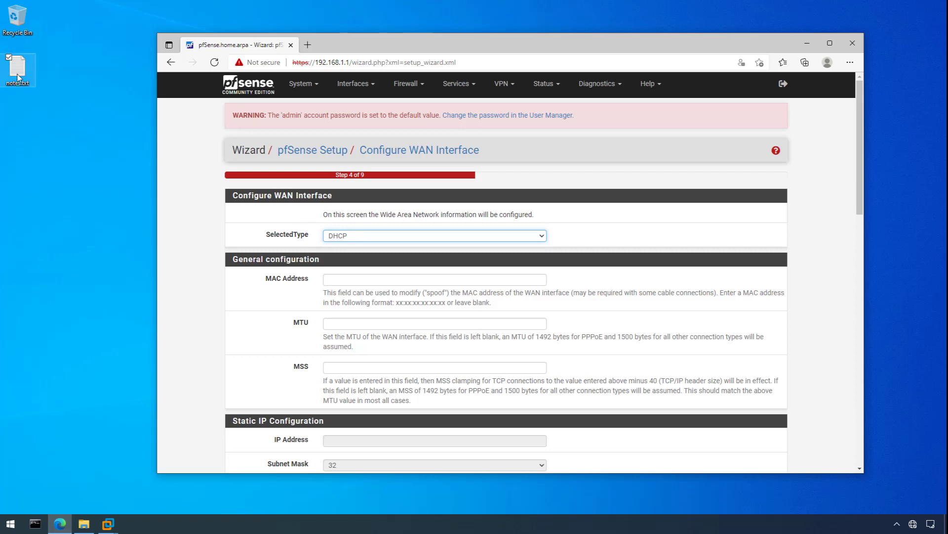
Clear the MAC address format hint text and open notes.txt.
{"action": "left_click_drag", "start_coordinate": [395, 304], "coordinate": [445, 304]}
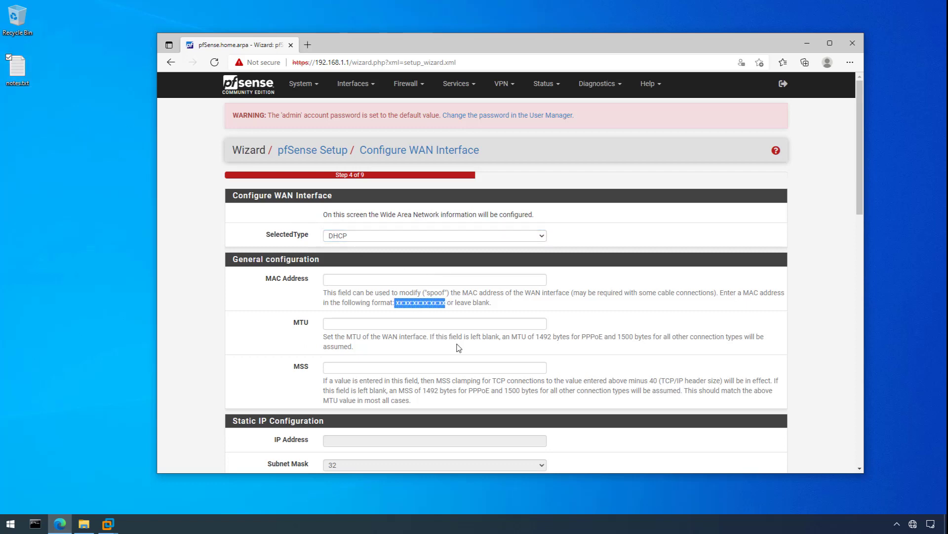
{"action": "left_click", "coordinate": [369, 307]}
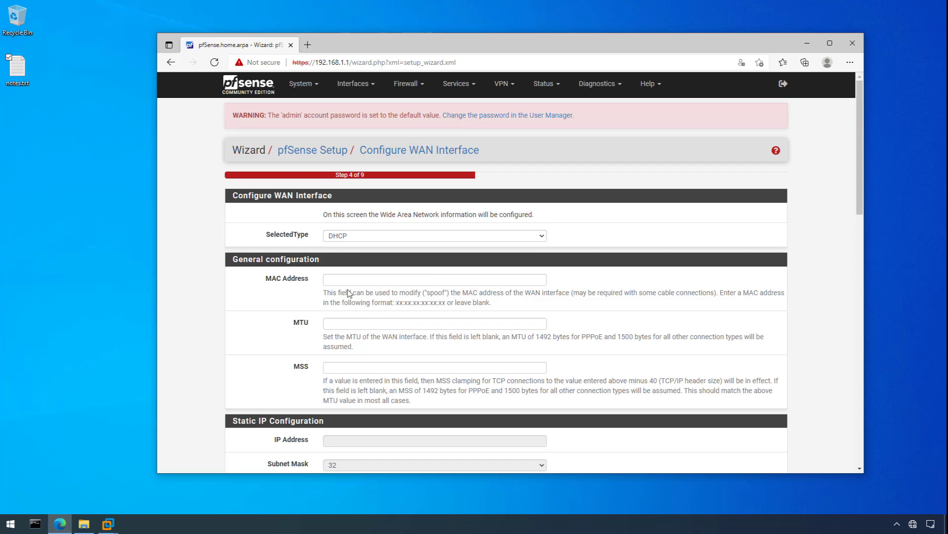
{"action": "double_click", "coordinate": [24, 75]}
Add e4:b9:7a:e3:ee:18 on a new line in notes.txt, copy it and save the file.
{"action": "left_click", "coordinate": [369, 117]}
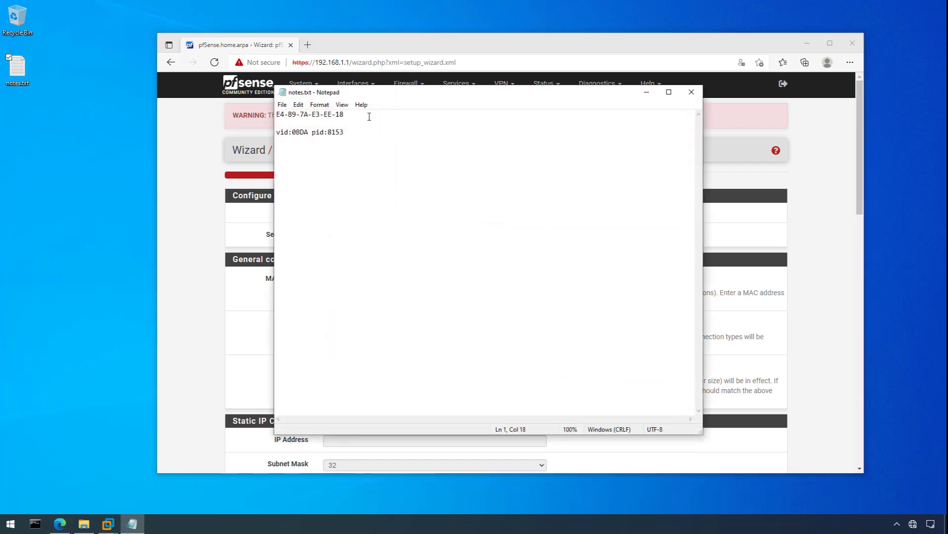
{"action": "key", "text": "Return"}
{"action": "type", "text": "e4"}
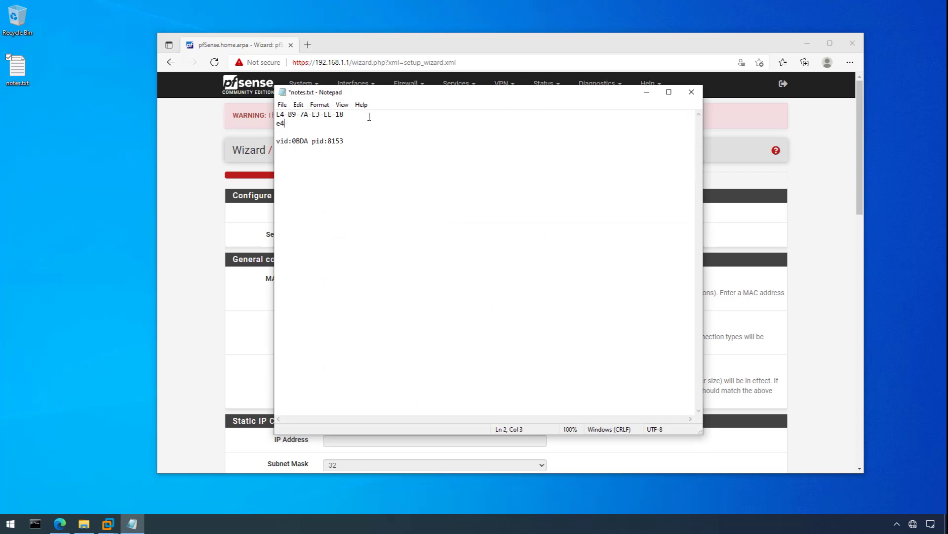
{"action": "type", "text": ":b9:7a:e3:ee:18"}
{"action": "key", "text": "shift+Home"}
{"action": "key", "text": "ctrl+c"}
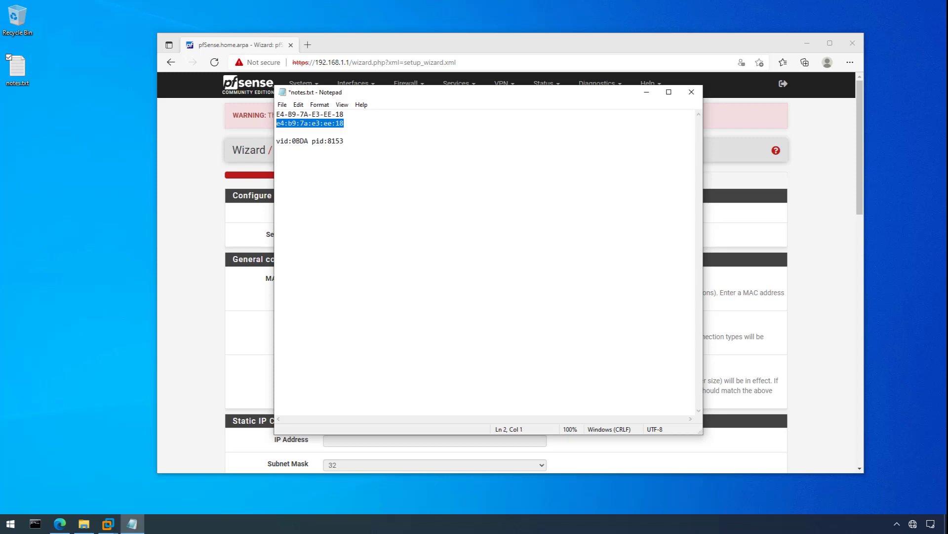
{"action": "left_click", "coordinate": [298, 104]}
{"action": "left_click", "coordinate": [307, 140]}
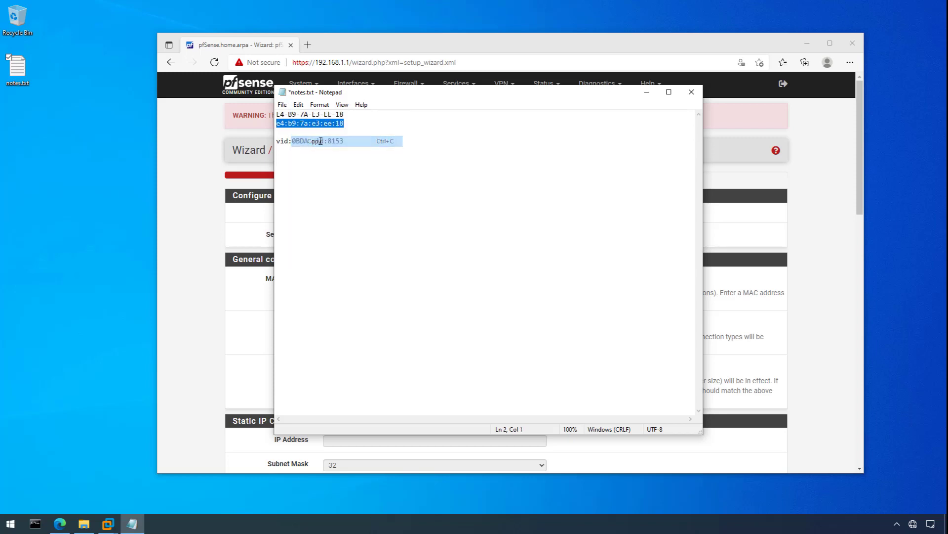
{"action": "left_click", "coordinate": [281, 104]}
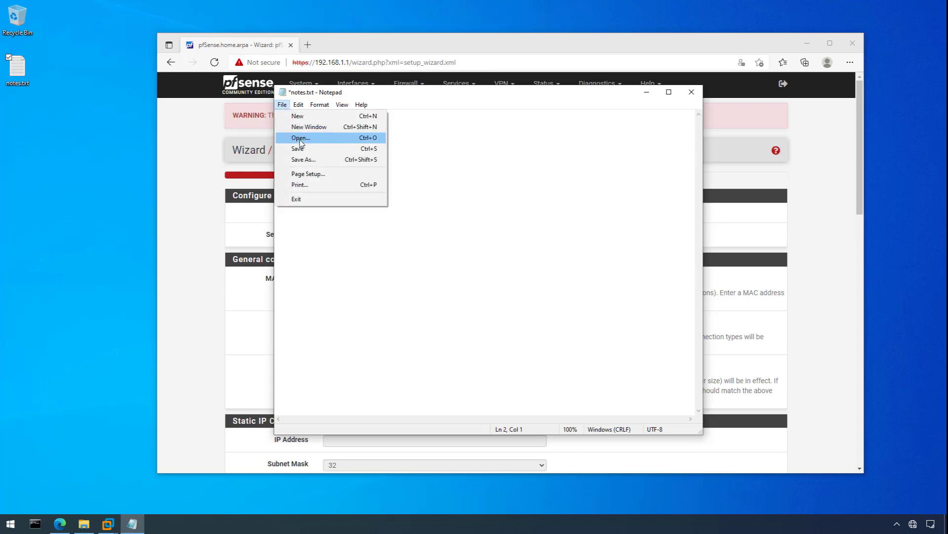
{"action": "left_click", "coordinate": [297, 147]}
Paste e4:b9:7a:e3:ee:18 into the WAN MAC Address field and continue.
{"action": "left_click", "coordinate": [691, 92]}
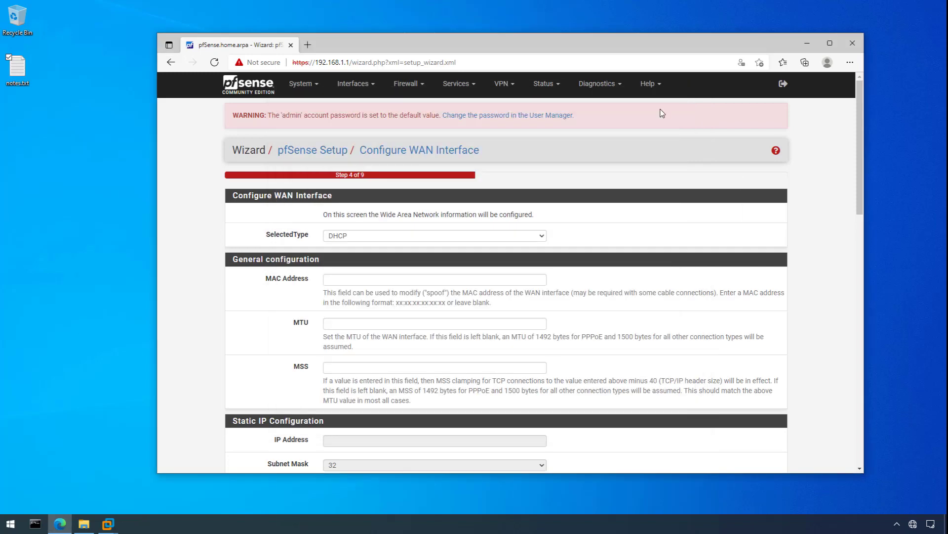
{"action": "left_click", "coordinate": [342, 281]}
{"action": "key", "text": "ctrl+v"}
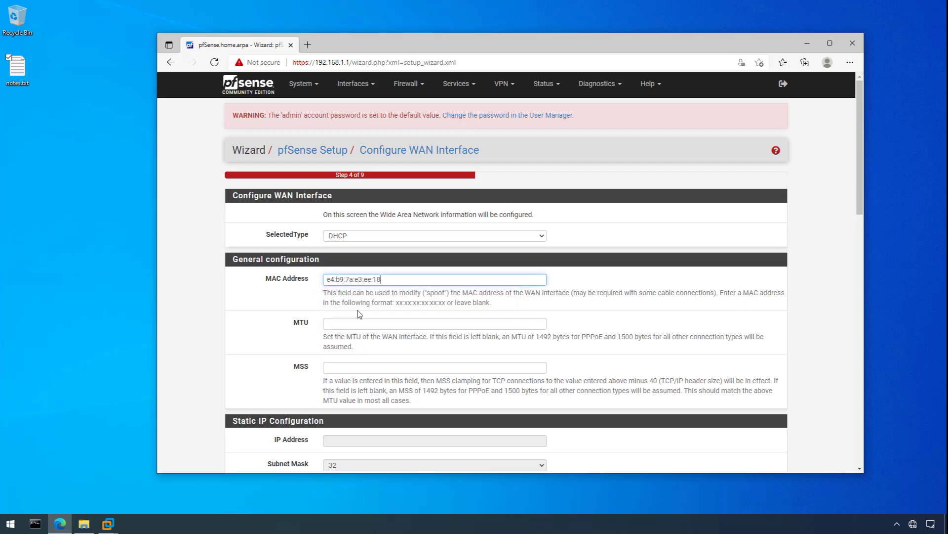
{"action": "scroll", "coordinate": [355, 314], "scroll_direction": "down", "scroll_amount": 7}
{"action": "scroll", "coordinate": [359, 314], "scroll_direction": "down", "scroll_amount": 8}
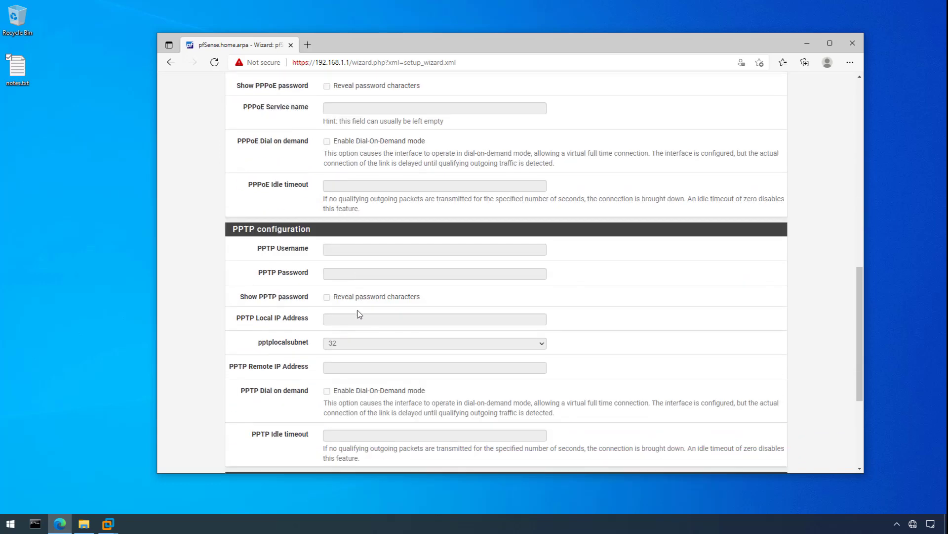
{"action": "left_click", "coordinate": [344, 421]}
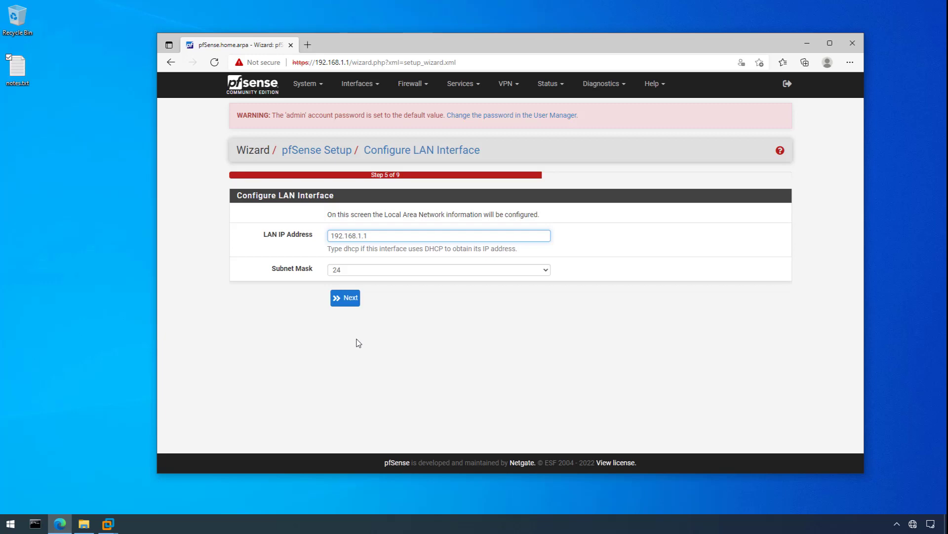
Change the LAN IP address to 192.168.10.254 and continue.
{"action": "left_click", "coordinate": [362, 236]}
{"action": "type", "text": "0"}
{"action": "left_click", "coordinate": [398, 238]}
{"action": "key", "text": "BackSpace"}
{"action": "type", "text": "254"}
{"action": "left_click", "coordinate": [349, 300]}
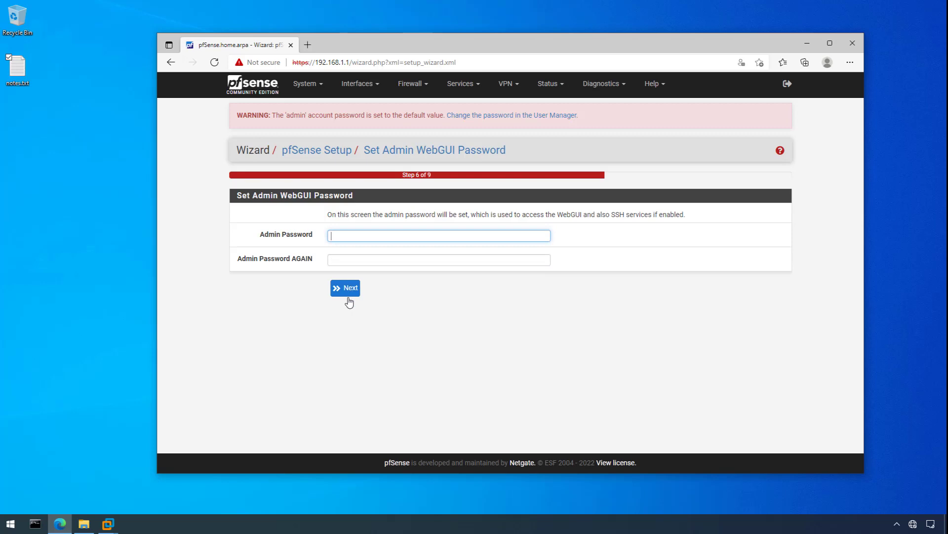
Set a new admin password, reload the configuration and close the browser.
{"action": "type", "text": "••••••••"}
{"action": "key", "text": "Tab"}
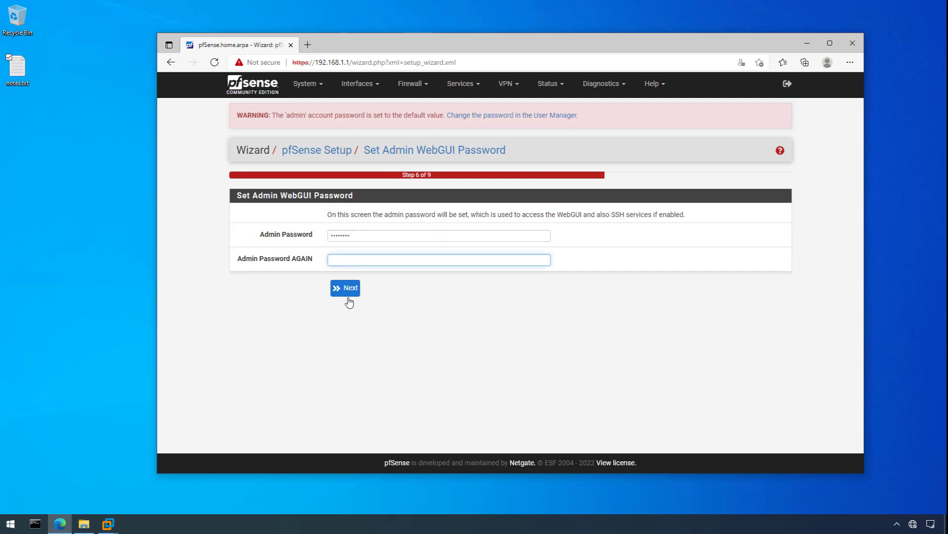
{"action": "type", "text": "••••••••"}
{"action": "left_click", "coordinate": [345, 291]}
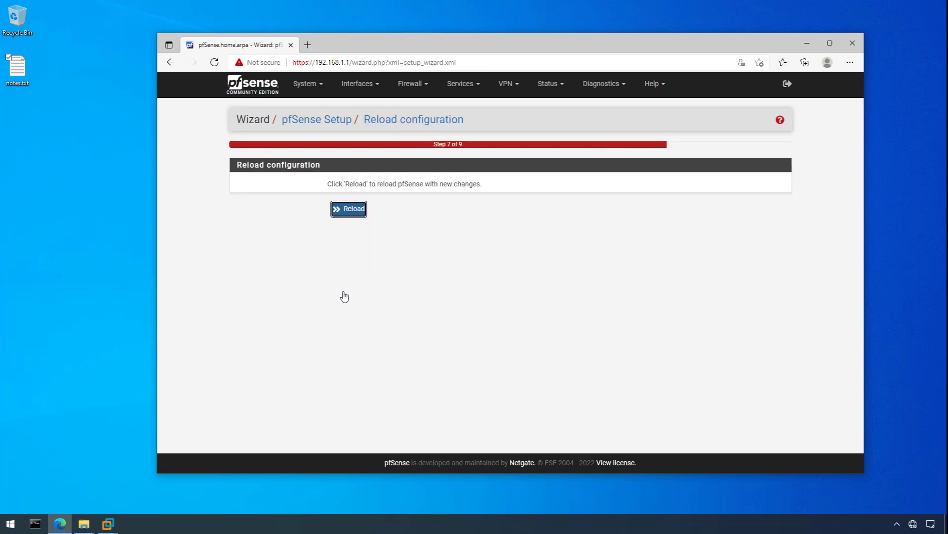
{"action": "left_click", "coordinate": [350, 210]}
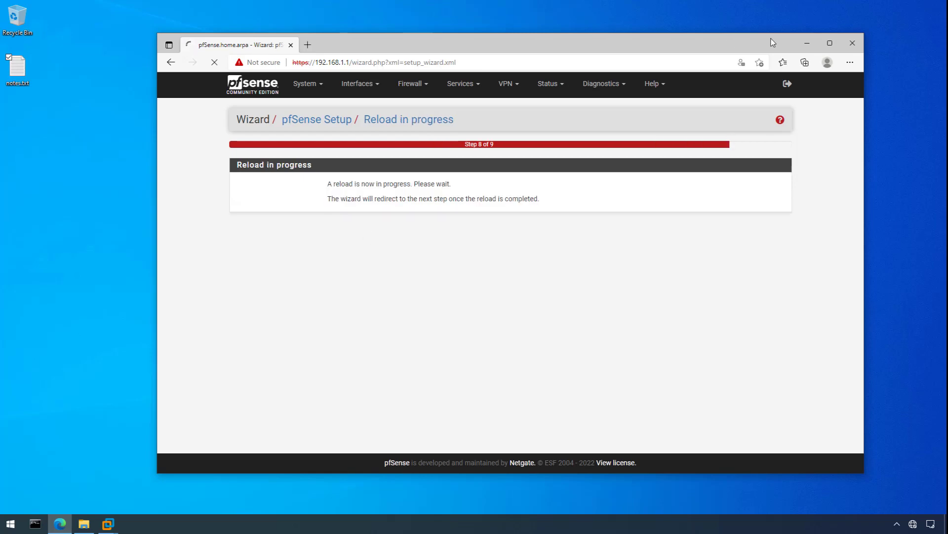
{"action": "left_click", "coordinate": [855, 43]}
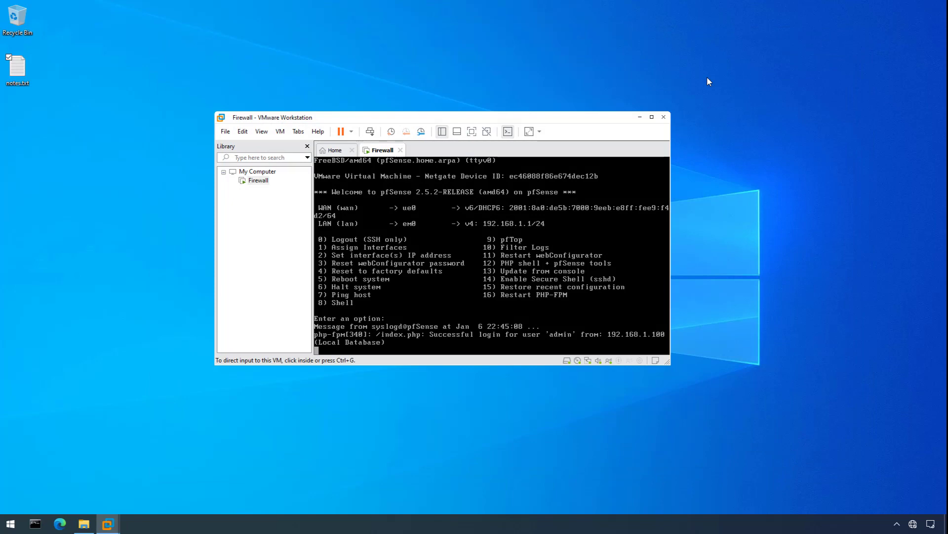
Reboot pfSense via console option 5, confirming with y, then release input to the host.
{"action": "key", "text": "ctrl+g"}
{"action": "type", "text": "5"}
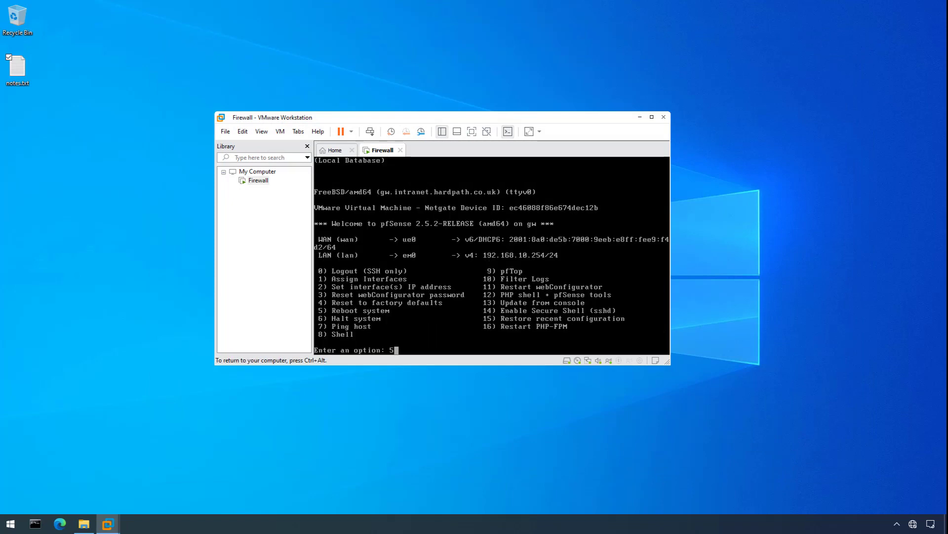
{"action": "key", "text": "Return"}
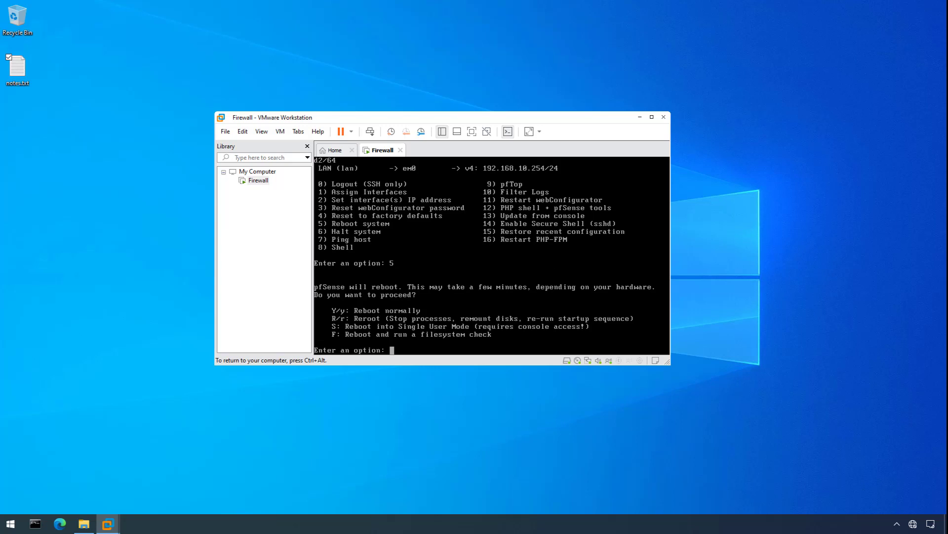
{"action": "type", "text": "y"}
{"action": "key", "text": "Return"}
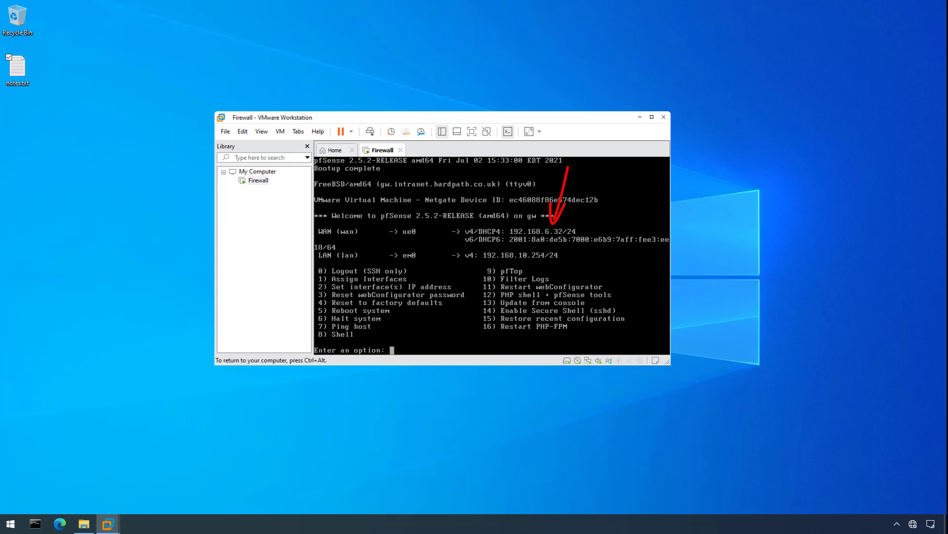
{"action": "key", "text": "ctrl+alt"}
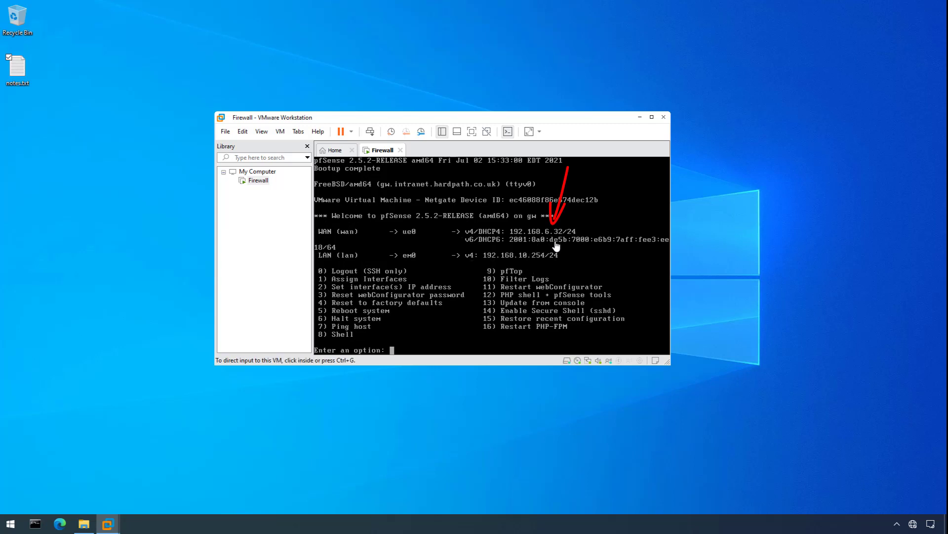
Try 192.168.10.254 in Edge, close it when unreachable, and open Command Prompt.
{"action": "left_click", "coordinate": [64, 524]}
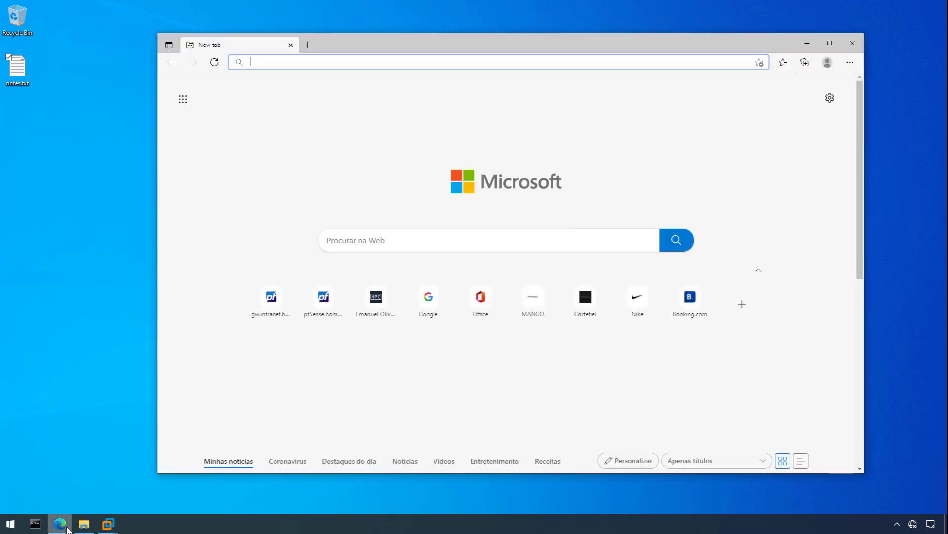
{"action": "type", "text": "192.168.10.254"}
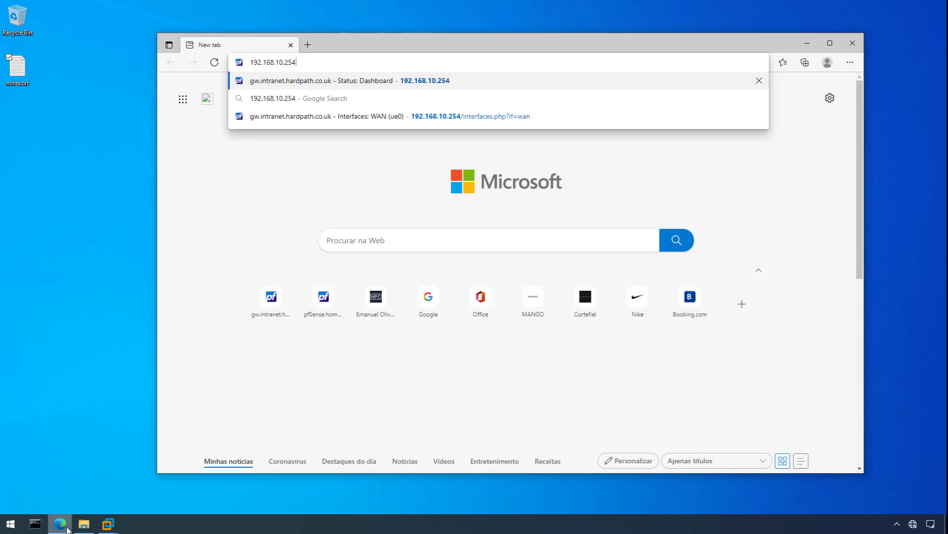
{"action": "key", "text": "Return"}
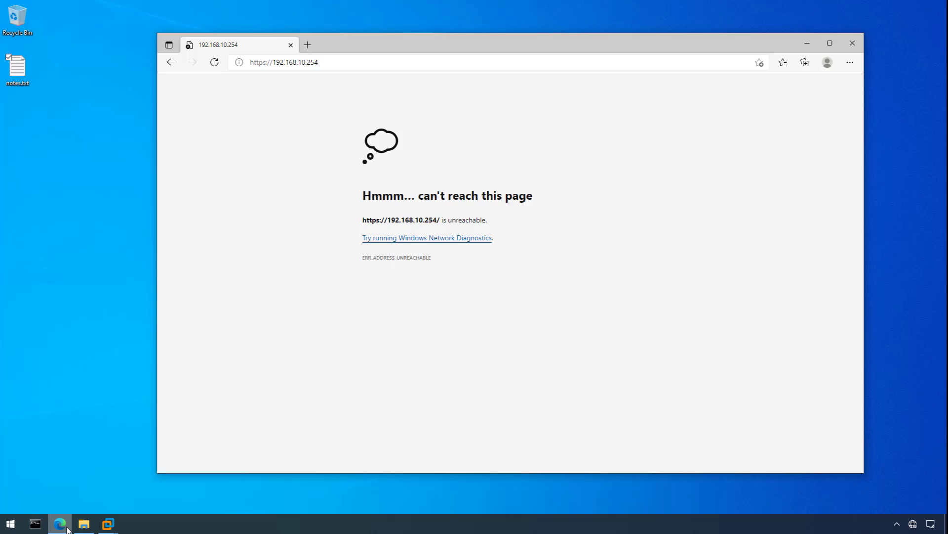
{"action": "left_click", "coordinate": [853, 43]}
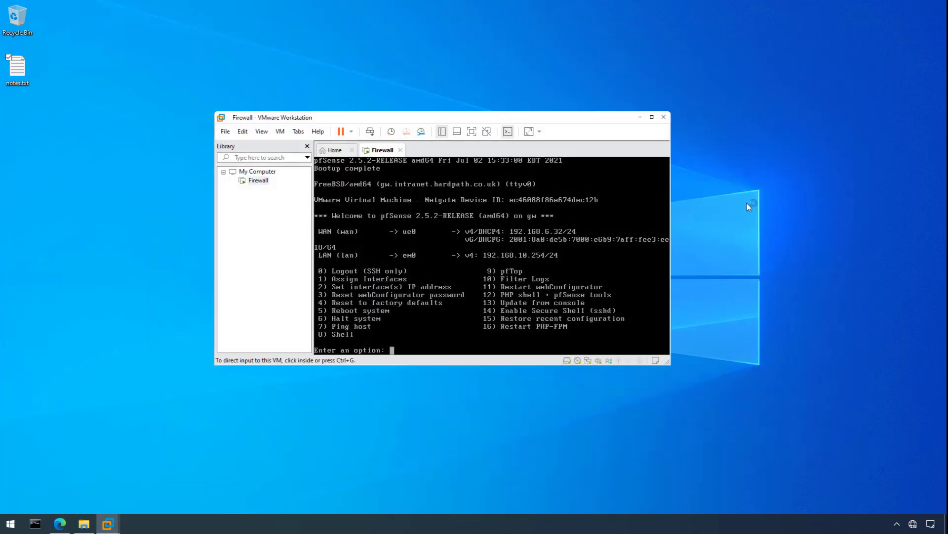
{"action": "left_click", "coordinate": [39, 523]}
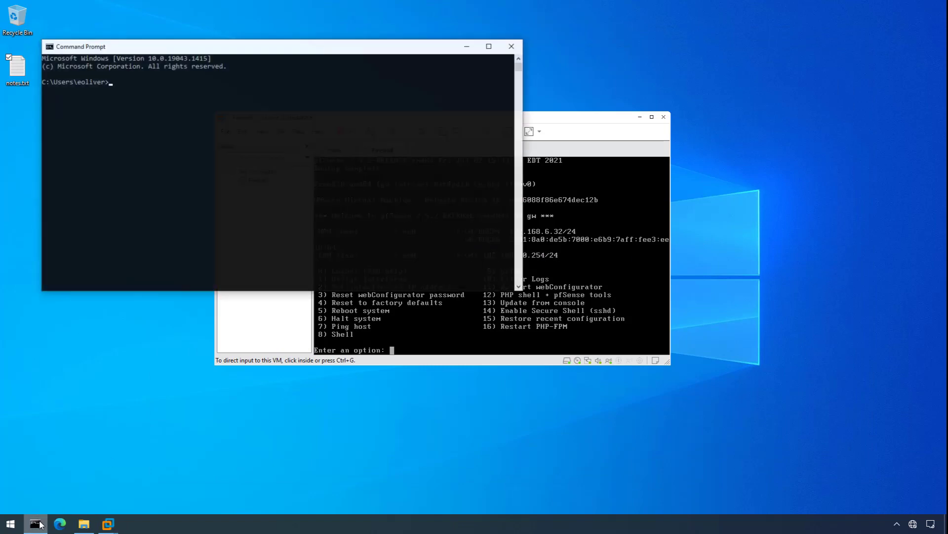
Run ipconfig to list host adapter addresses, then launch ncpa.cpl.
{"action": "type", "text": "ipconfig"}
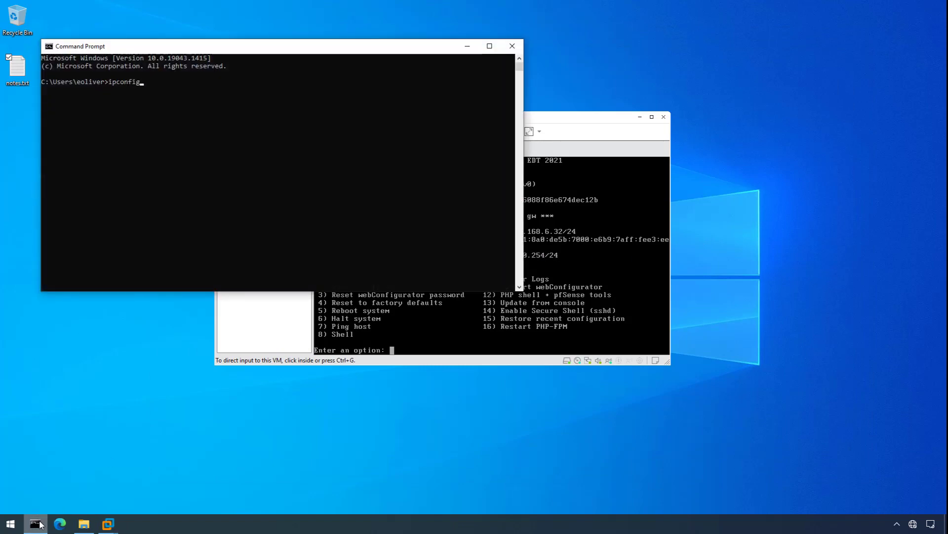
{"action": "key", "text": "Return"}
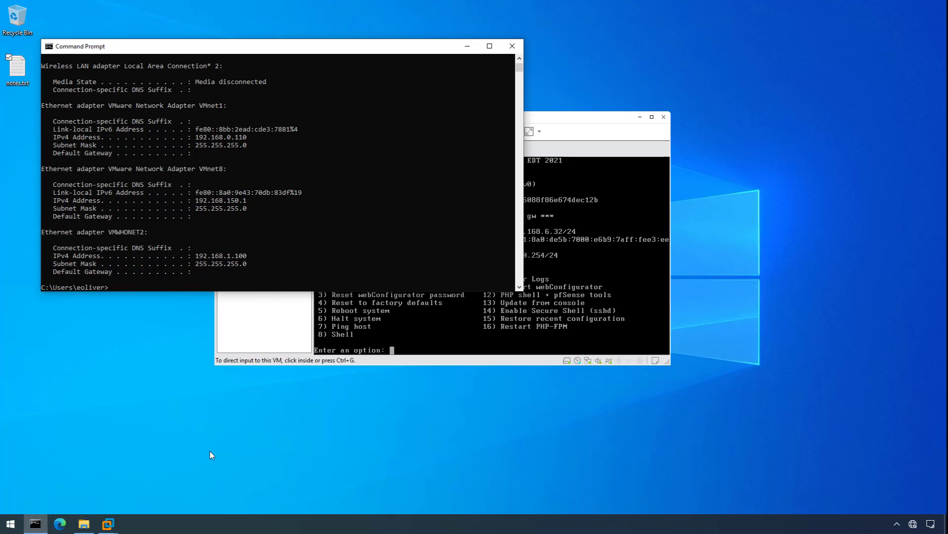
{"action": "key", "text": "super+r"}
{"action": "type", "text": "ncp"}
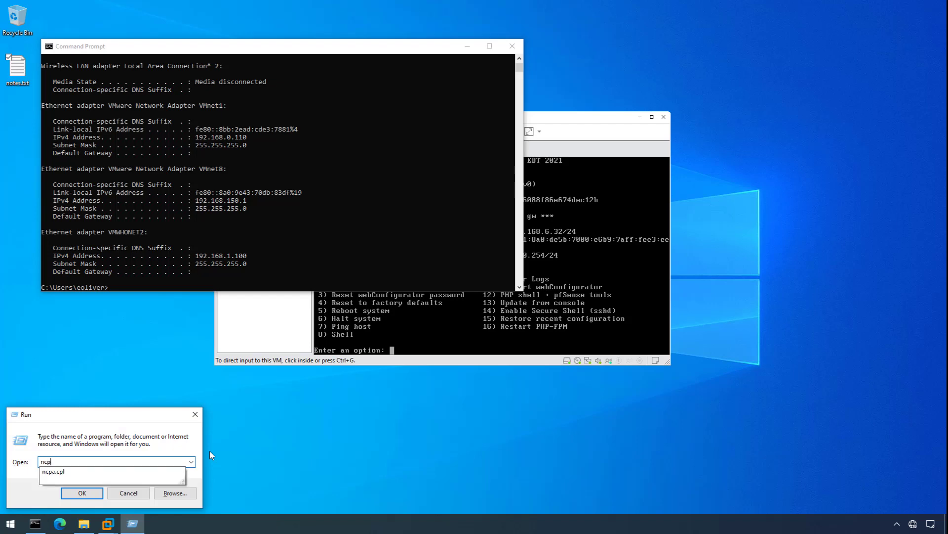
{"action": "type", "text": "a.cpl"}
{"action": "key", "text": "Return"}
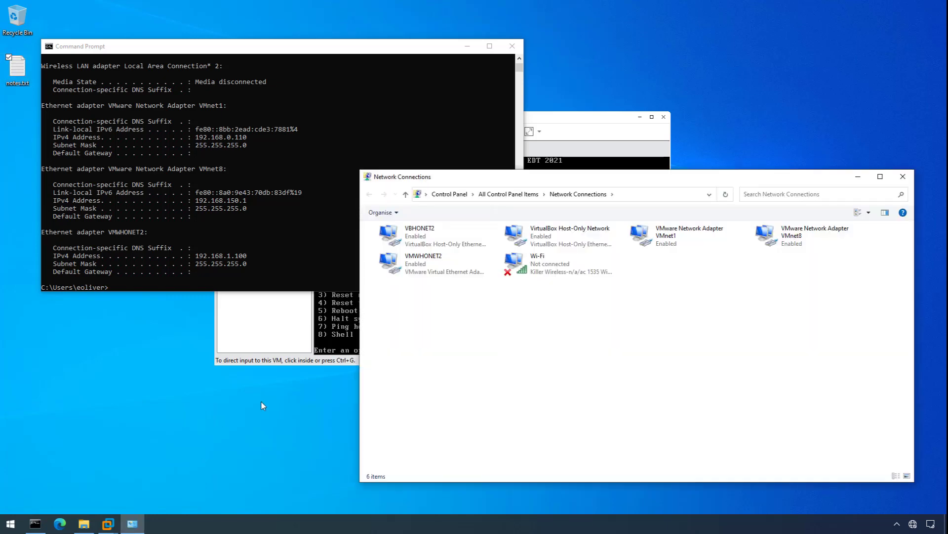
Set VMWHONET2's IPv4 to obtain IP and DNS automatically, then close Network Connections.
{"action": "right_click", "coordinate": [427, 265]}
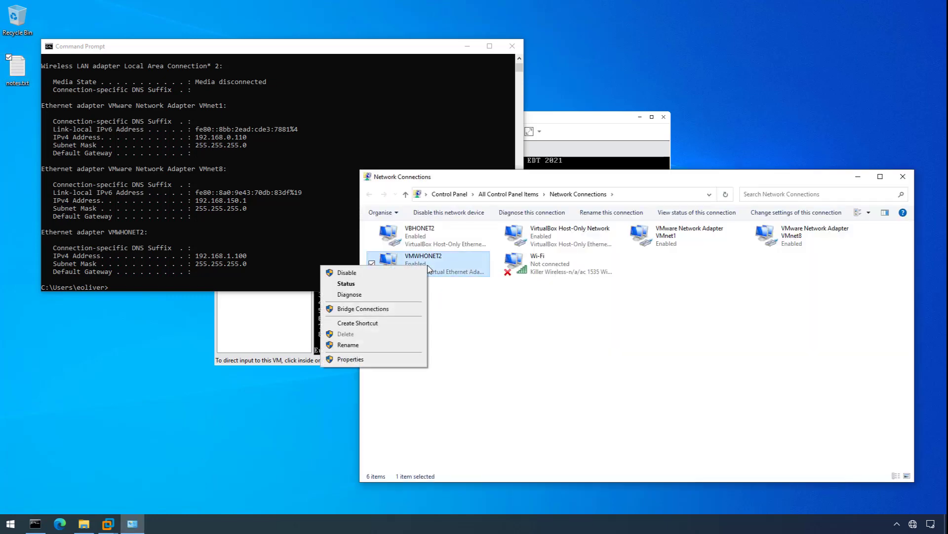
{"action": "left_click", "coordinate": [399, 362]}
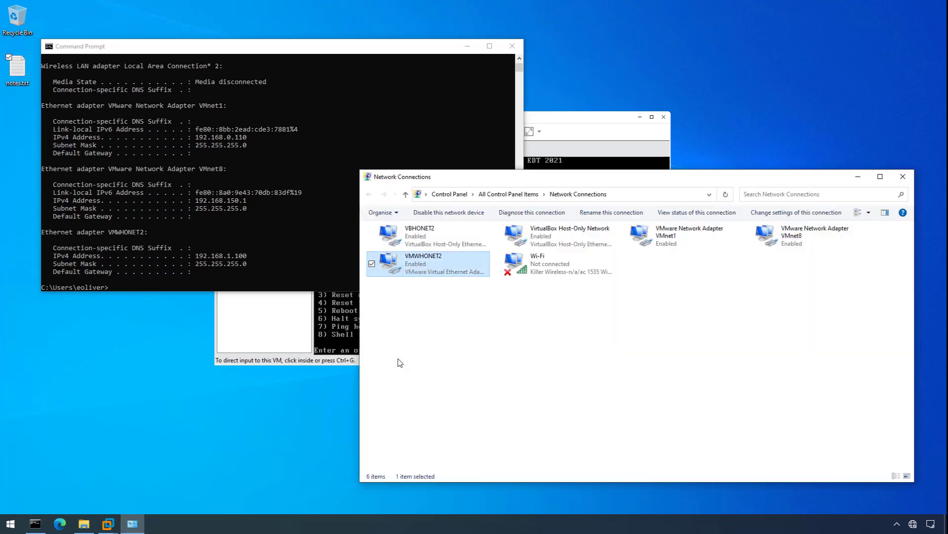
{"action": "double_click", "coordinate": [489, 326]}
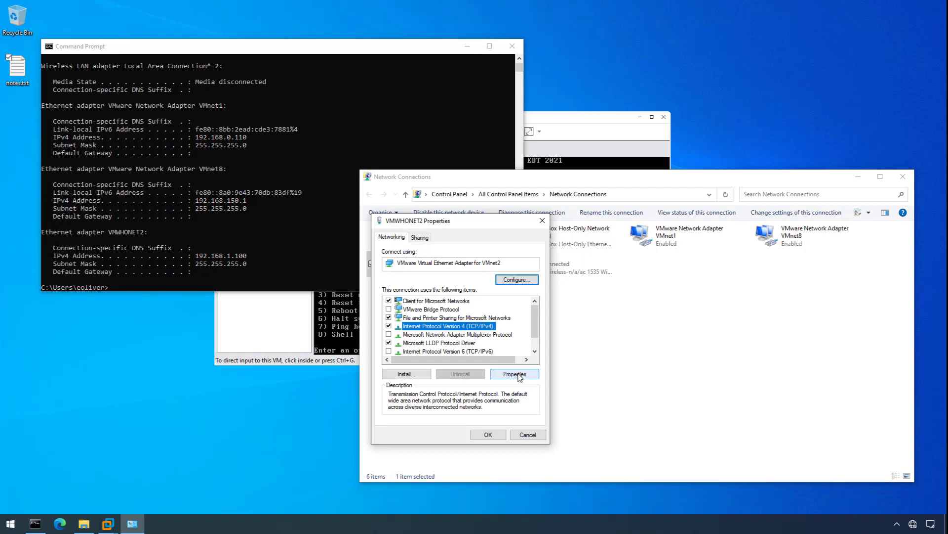
{"action": "left_click", "coordinate": [466, 321]}
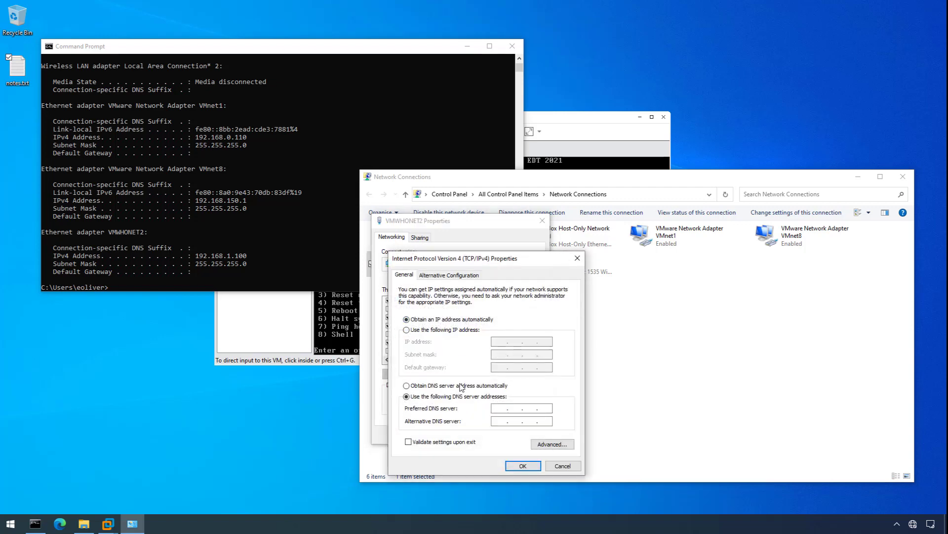
{"action": "left_click", "coordinate": [462, 385]}
{"action": "left_click", "coordinate": [520, 465]}
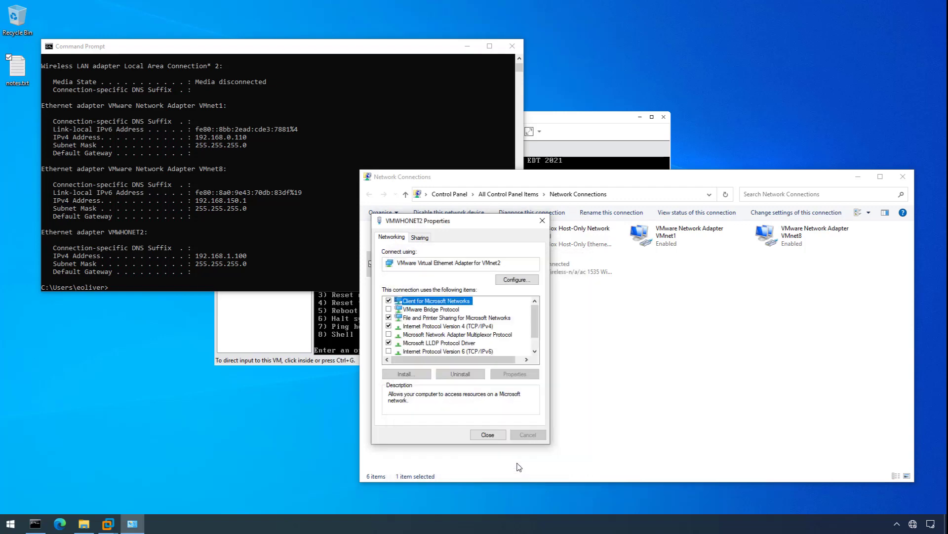
{"action": "left_click", "coordinate": [494, 432]}
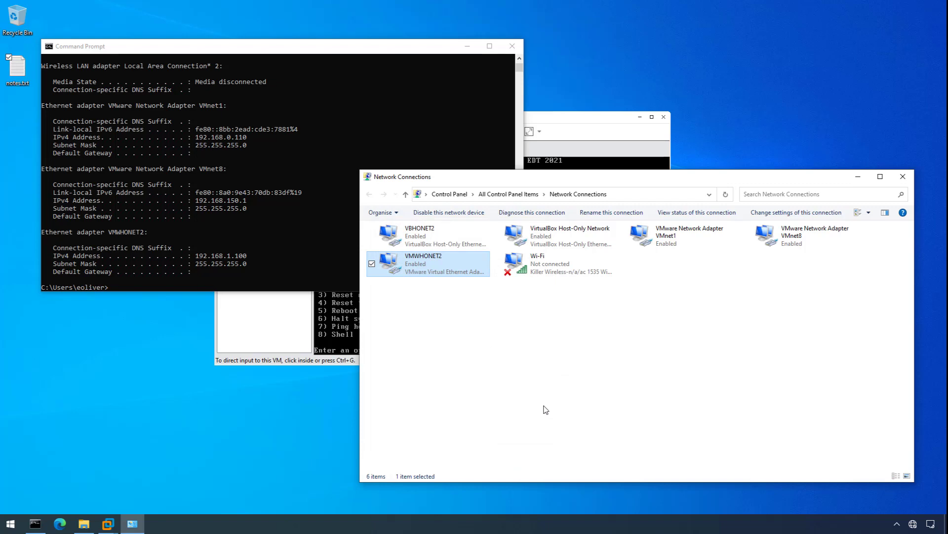
{"action": "left_click", "coordinate": [903, 177]}
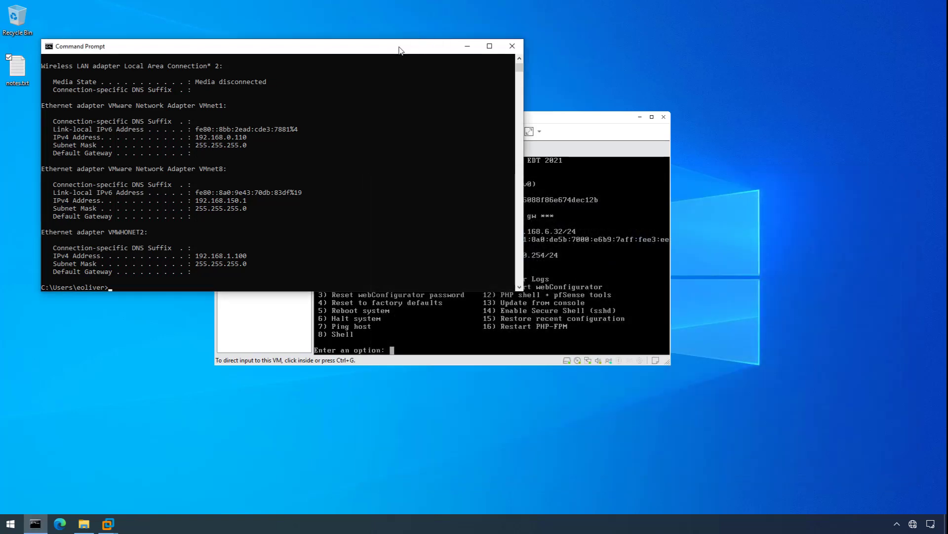
Rerun ipconfig to confirm VMWHONET2 leased 192.168.10.10 with gateway 192.168.10.254.
{"action": "type", "text": "ipconfig"}
{"action": "key", "text": "Return"}
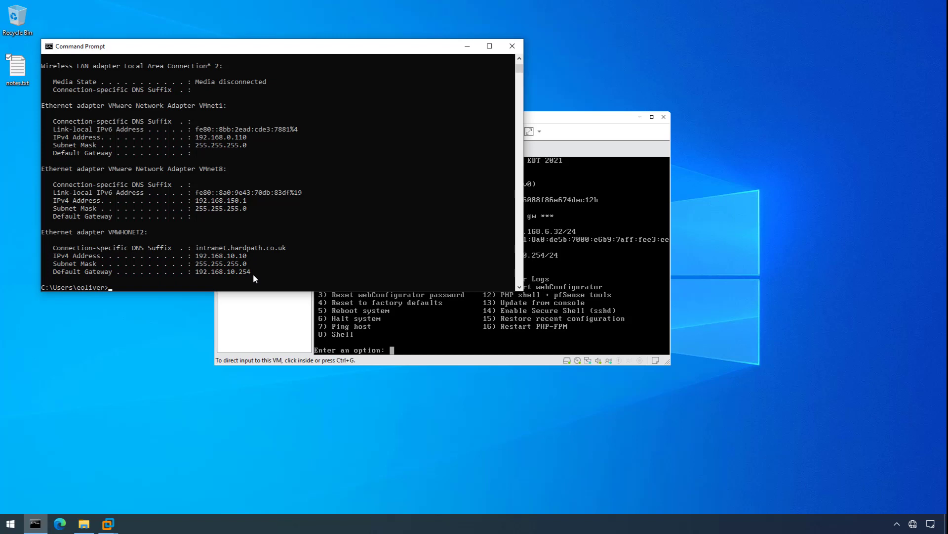
{"action": "left_click", "coordinate": [256, 316]}
Load 192.168.10.254 in Edge and proceed past the certificate warning.
{"action": "left_click", "coordinate": [60, 524]}
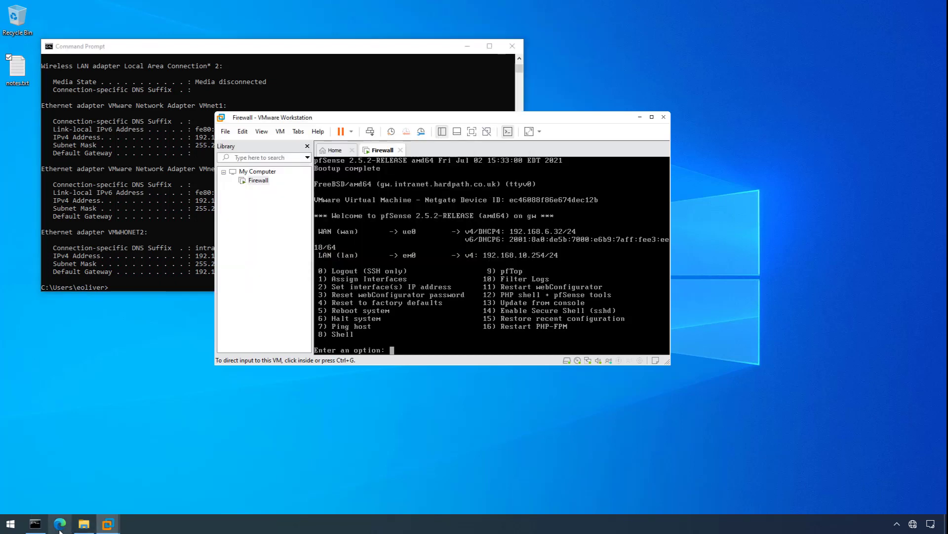
{"action": "type", "text": "19"}
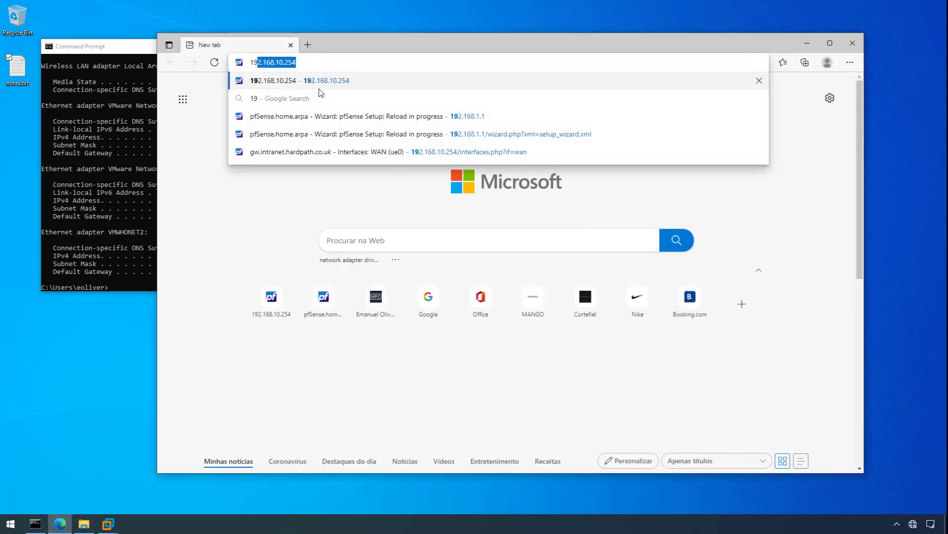
{"action": "type", "text": "2.168.10.254"}
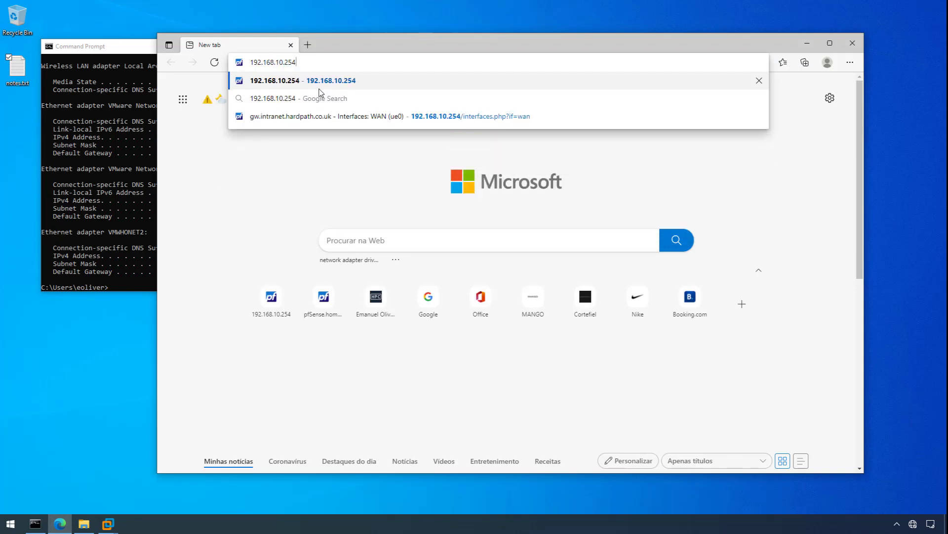
{"action": "key", "text": "Return"}
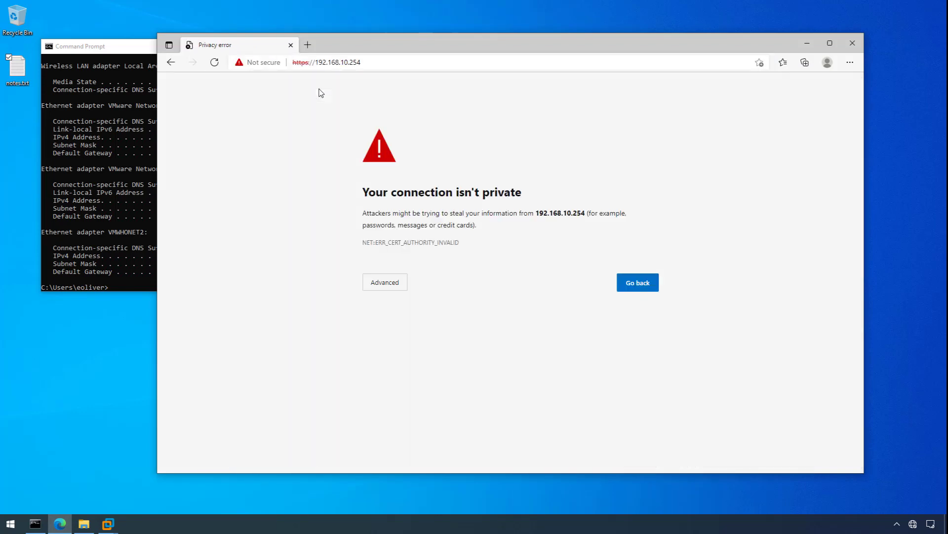
{"action": "left_click", "coordinate": [381, 285]}
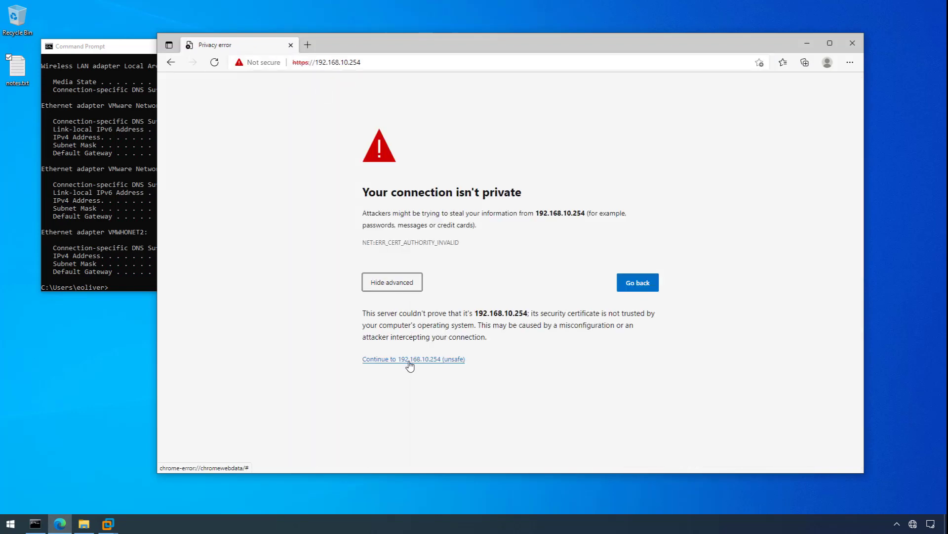
{"action": "left_click", "coordinate": [409, 360]}
Enter username admin and the administrator password on the pfSense login form.
{"action": "left_click", "coordinate": [494, 242]}
{"action": "type", "text": "admin"}
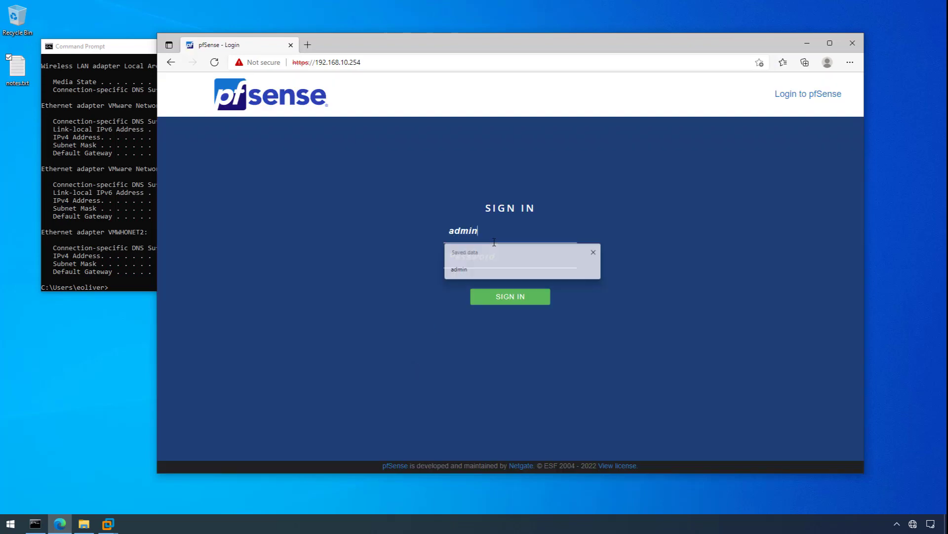
{"action": "key", "text": "Tab"}
{"action": "type", "text": "********"}
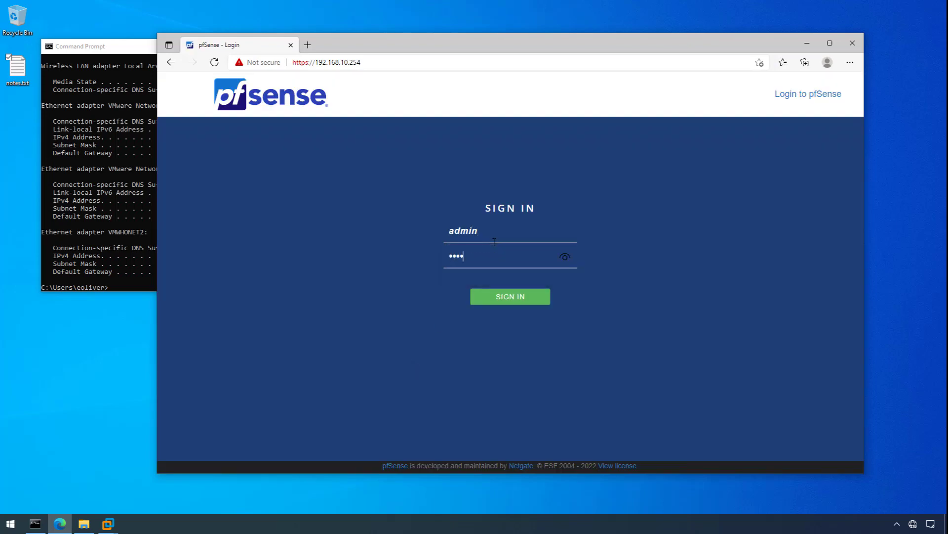
Sign in, accept the copyright notice and close the survey prompt.
{"action": "left_click", "coordinate": [510, 299]}
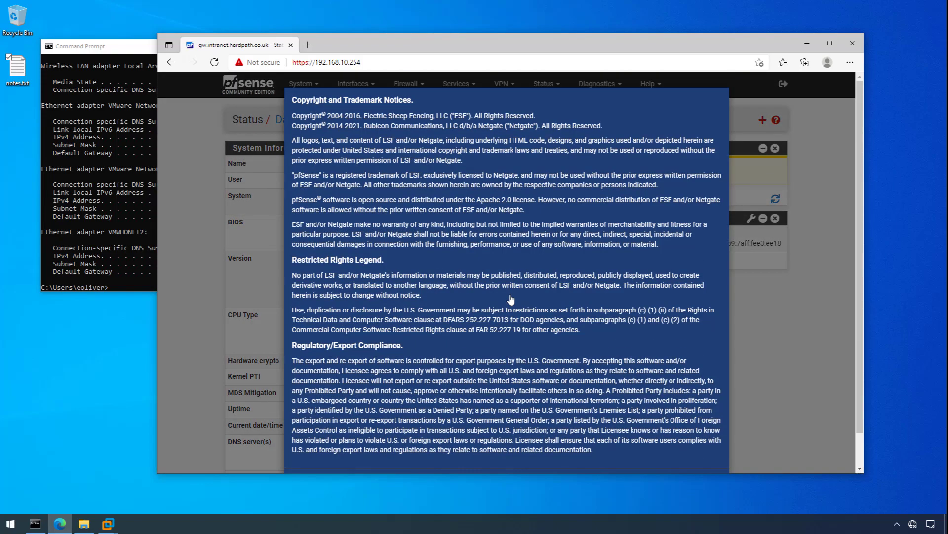
{"action": "scroll", "coordinate": [705, 456], "scroll_direction": "down", "scroll_amount": 3}
{"action": "left_click", "coordinate": [706, 447]}
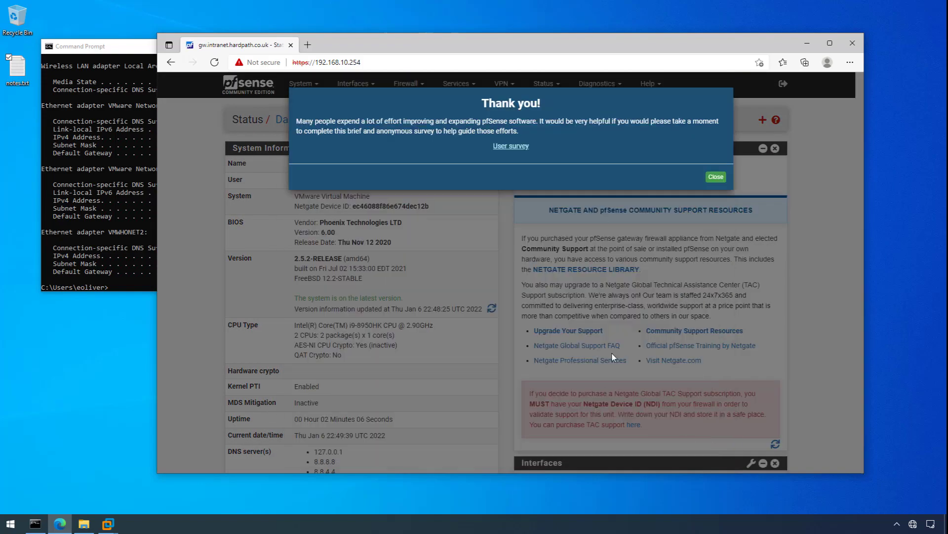
{"action": "left_click", "coordinate": [712, 178]}
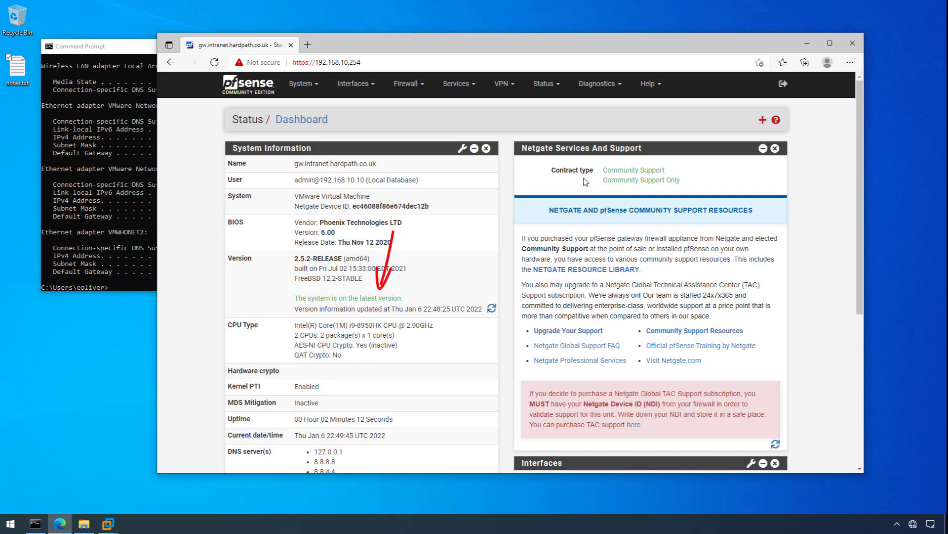
Set the WAN IPv6 Configuration Type to None, save and apply the change, then close Edge.
{"action": "left_click", "coordinate": [368, 82]}
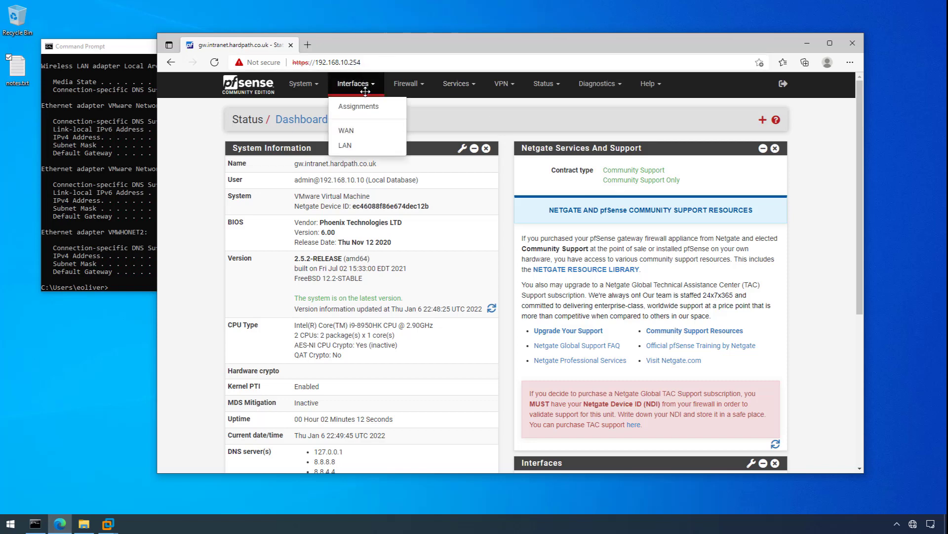
{"action": "left_click", "coordinate": [347, 130]}
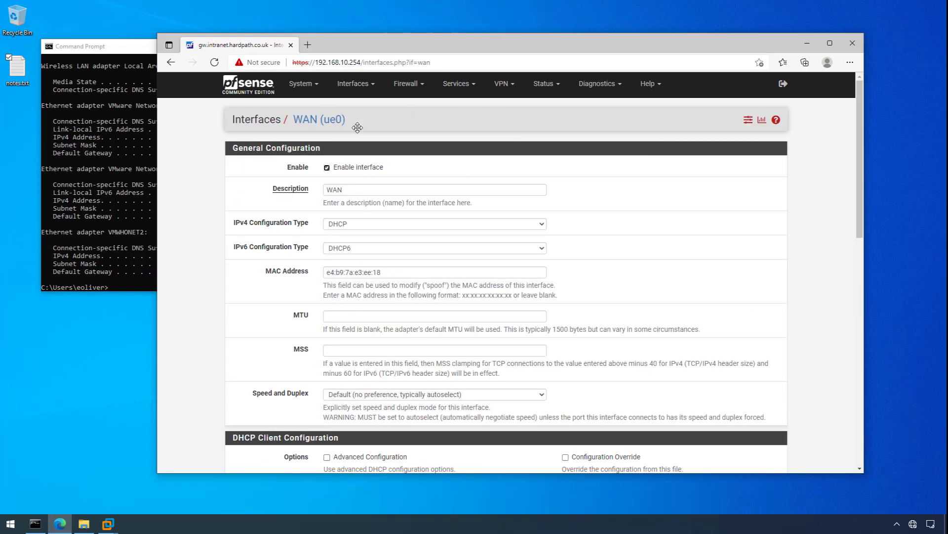
{"action": "left_click", "coordinate": [372, 247]}
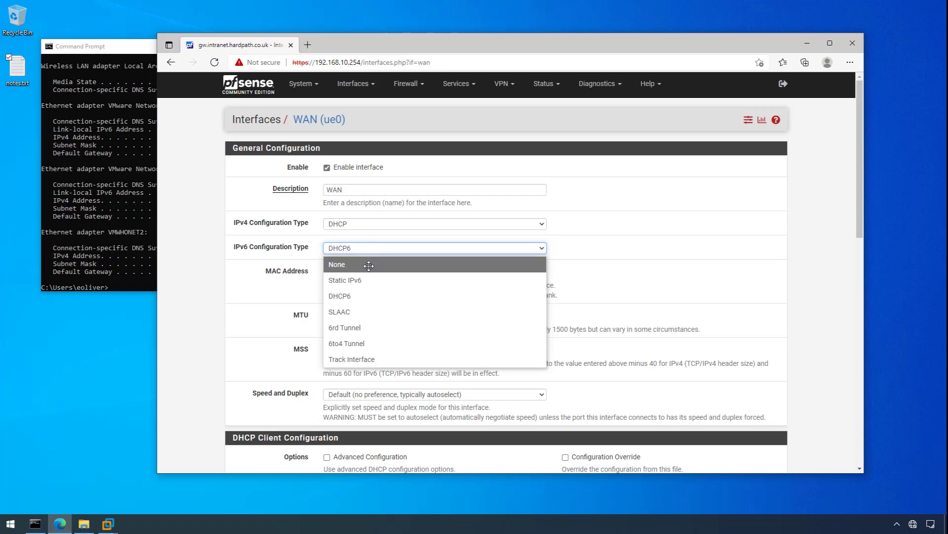
{"action": "left_click", "coordinate": [369, 265]}
{"action": "scroll", "coordinate": [369, 266], "scroll_direction": "down", "scroll_amount": 6}
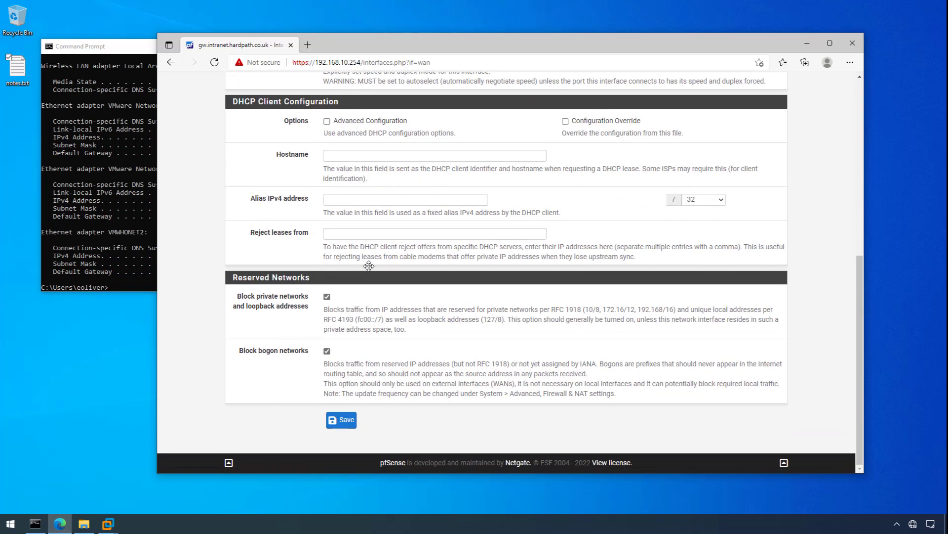
{"action": "left_click", "coordinate": [345, 420]}
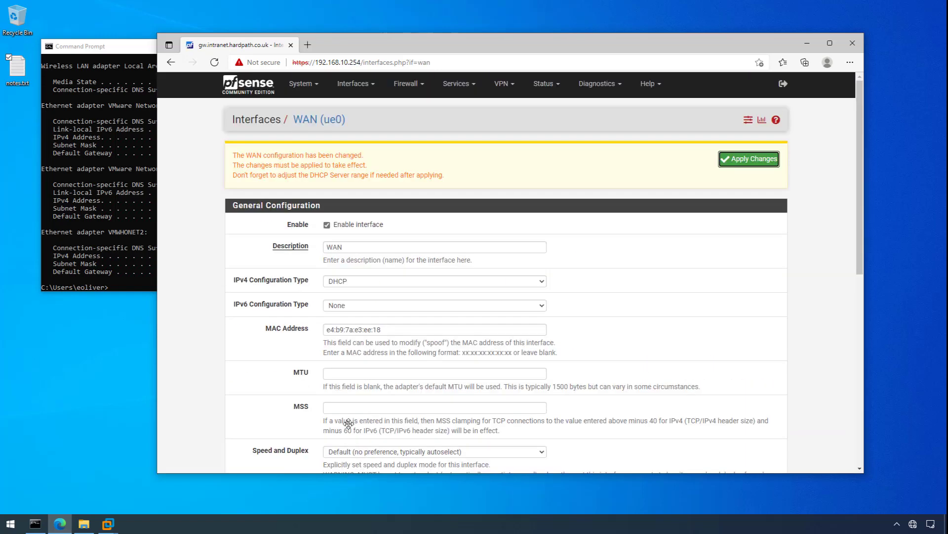
{"action": "left_click", "coordinate": [740, 159]}
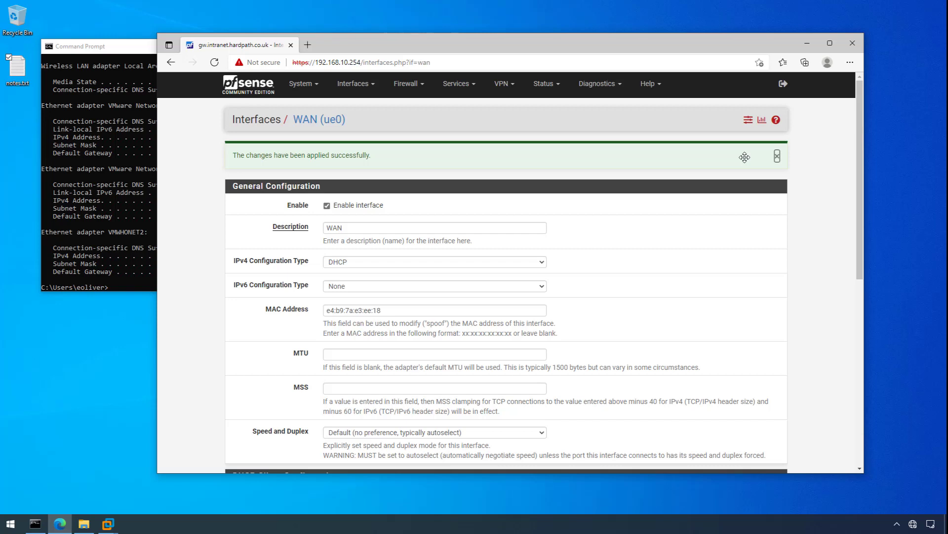
{"action": "left_click", "coordinate": [853, 43]}
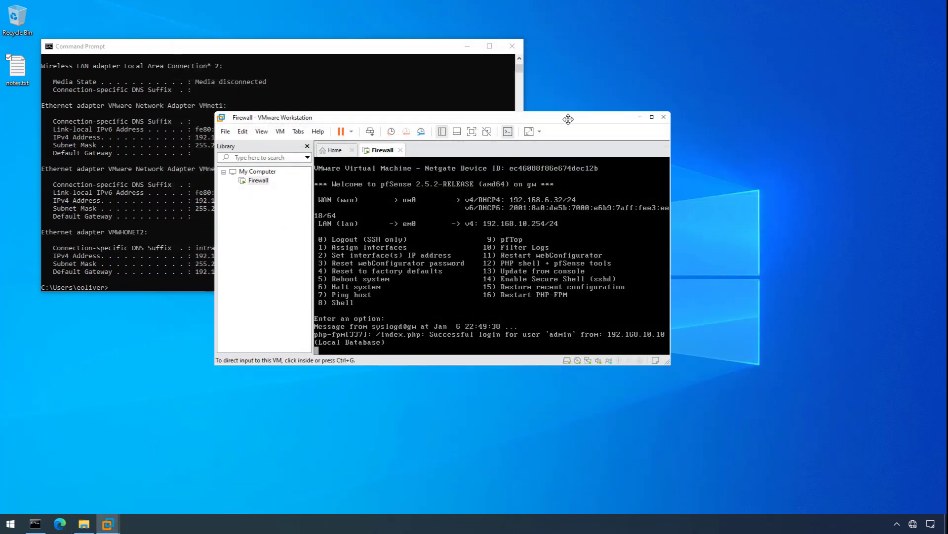
Halt pfSense from the Firewall console with option 6, confirming with y.
{"action": "left_click", "coordinate": [486, 213]}
{"action": "key", "text": "Return"}
{"action": "type", "text": "6"}
{"action": "key", "text": "Return"}
{"action": "type", "text": "y"}
{"action": "key", "text": "Return"}
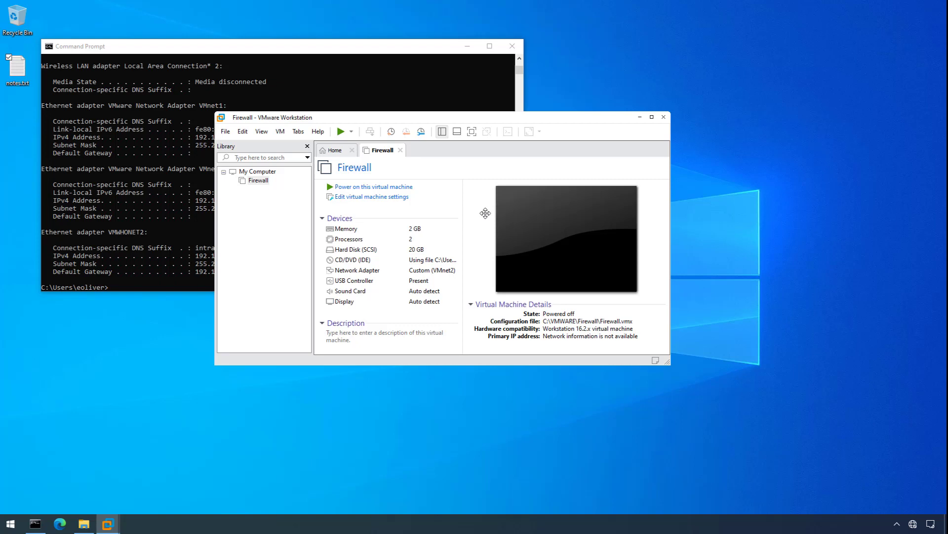
Take an 'Initial Setup' snapshot of the Firewall VM, then power it back on.
{"action": "right_click", "coordinate": [255, 178]}
{"action": "mouse_move", "coordinate": [312, 308]}
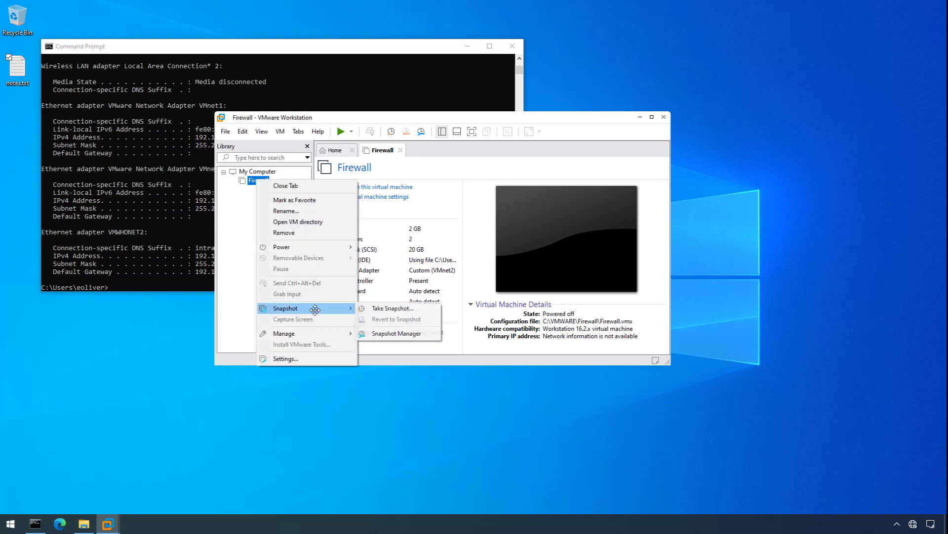
{"action": "left_click", "coordinate": [383, 308]}
{"action": "type", "text": "Initia"}
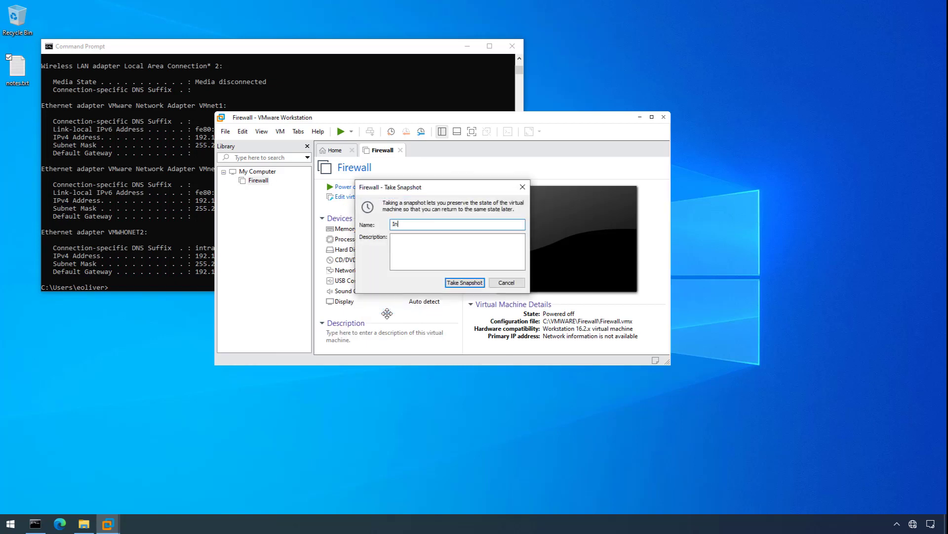
{"action": "type", "text": "l Setup"}
{"action": "left_click", "coordinate": [471, 282]}
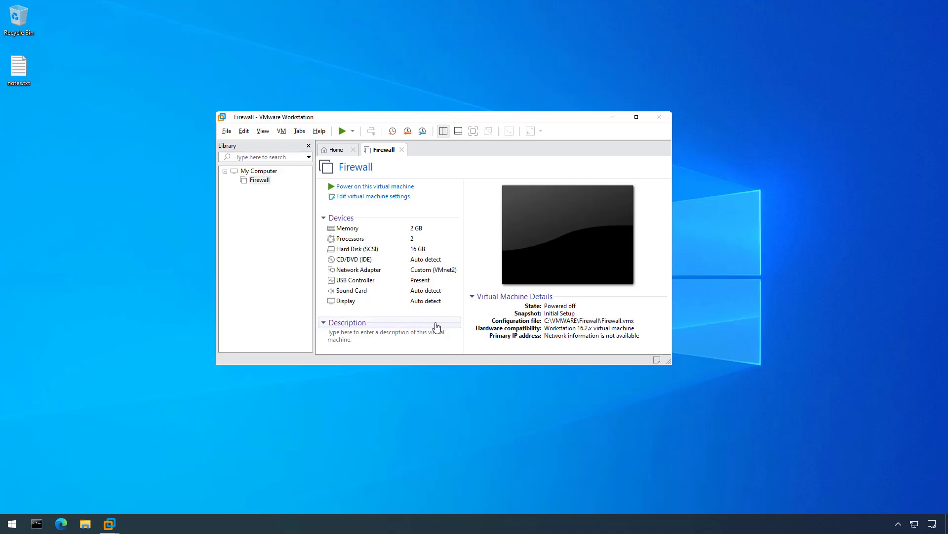
{"action": "left_click", "coordinate": [390, 186]}
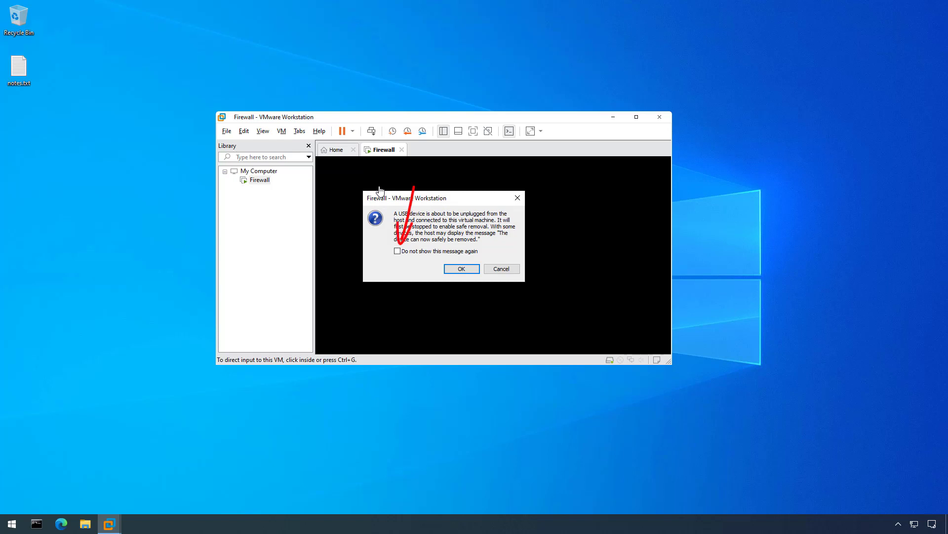
Accept the USB device connection and dismiss the Removable Devices hint while pfSense boots.
{"action": "left_click", "coordinate": [461, 269]}
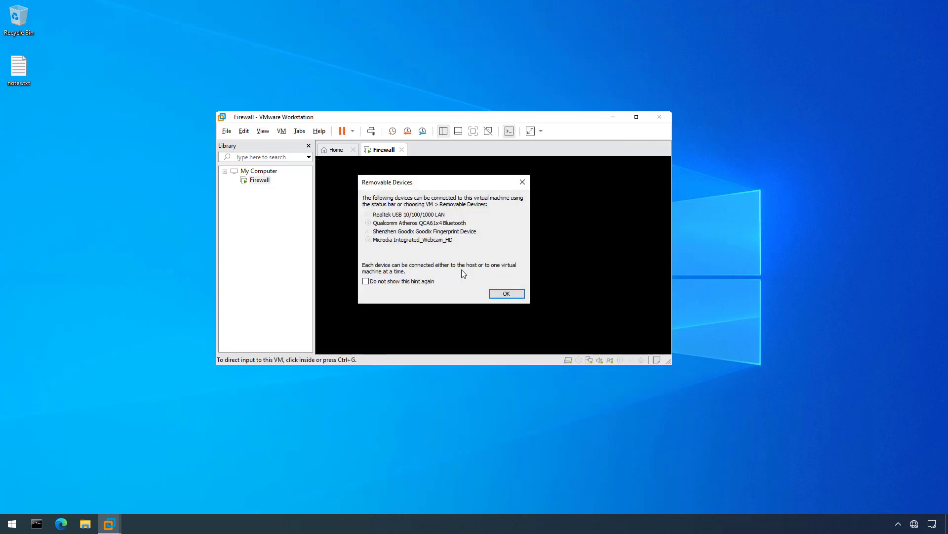
{"action": "left_click", "coordinate": [511, 295]}
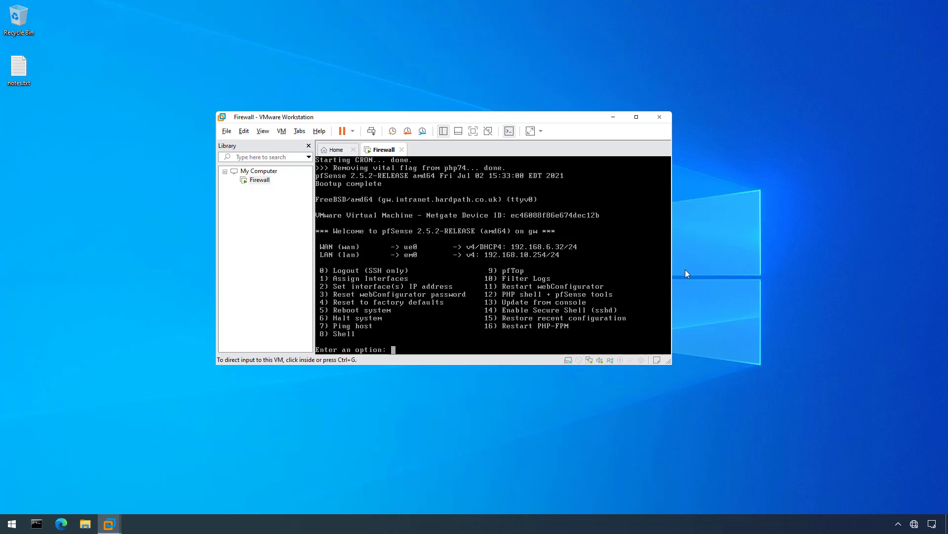
Run ipconfig and 'ipconfig /renew VMWHONET2' to obtain 192.168.10.10, then close Command Prompt.
{"action": "left_click", "coordinate": [37, 524]}
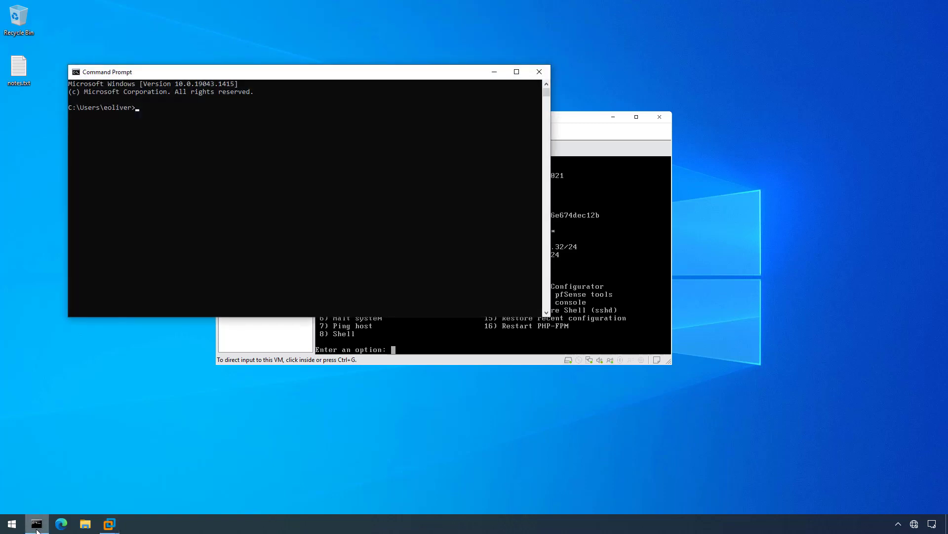
{"action": "type", "text": "ipconfig"}
{"action": "key", "text": "Return"}
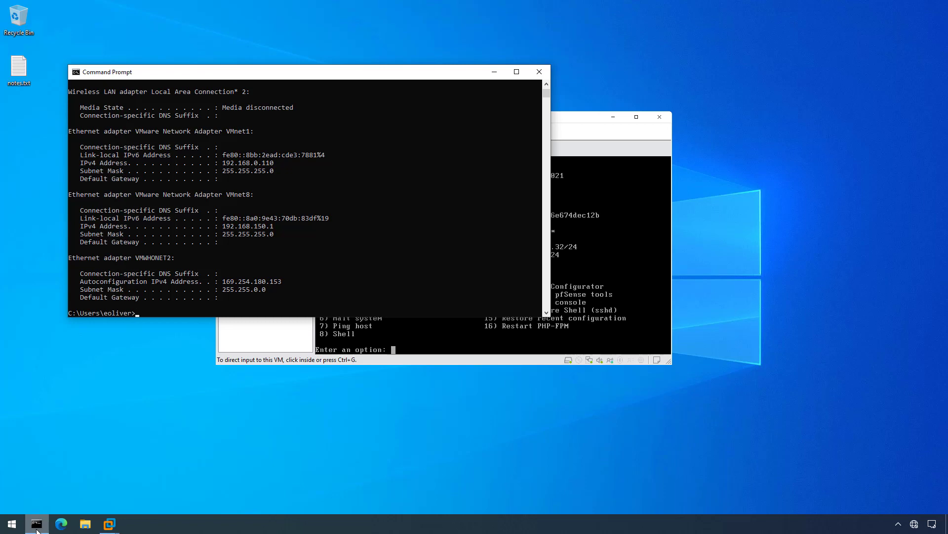
{"action": "type", "text": "ipconfig /renew VMWHONET2"}
{"action": "key", "text": "Return"}
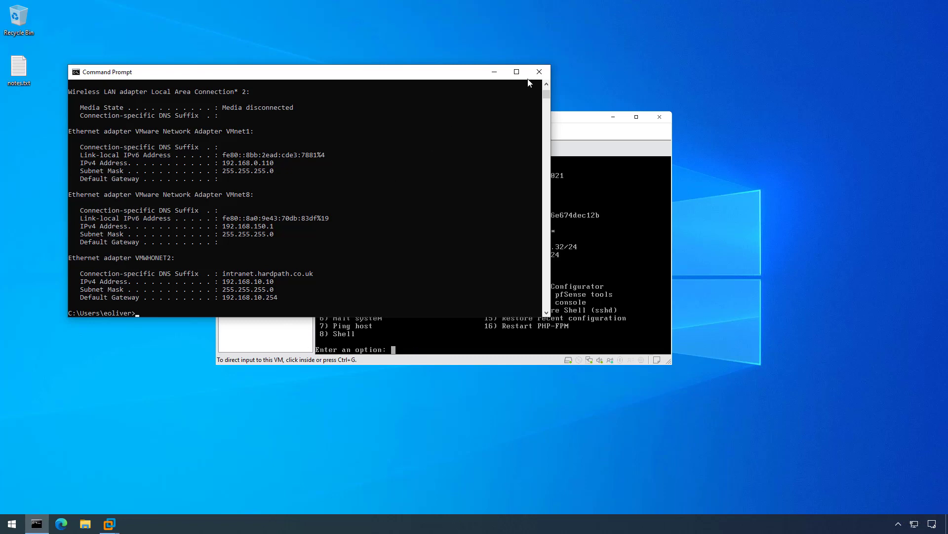
{"action": "left_click", "coordinate": [539, 72]}
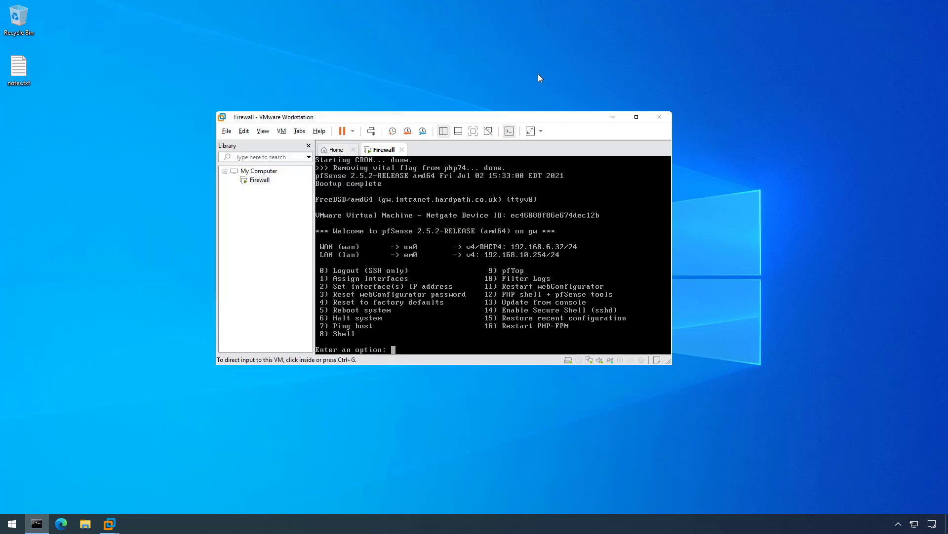
{"action": "left_click", "coordinate": [67, 525]}
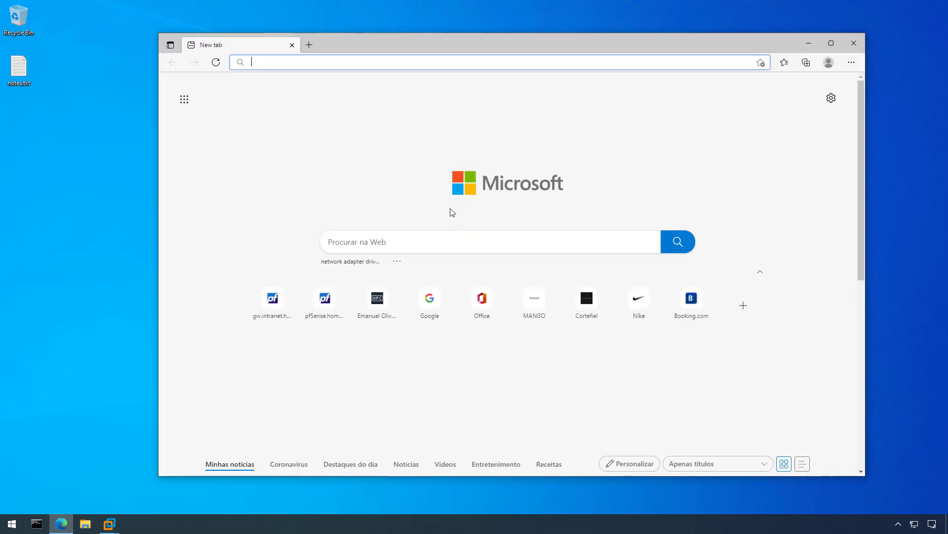
{"action": "type", "text": "https://hardpath.co.uk/"}
{"action": "key", "text": "Return"}
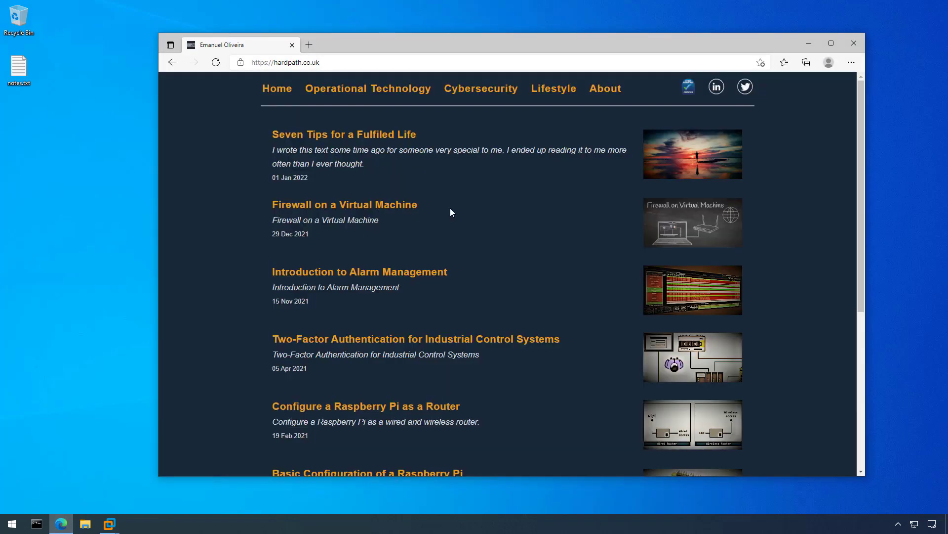
{"action": "left_click", "coordinate": [613, 93]}
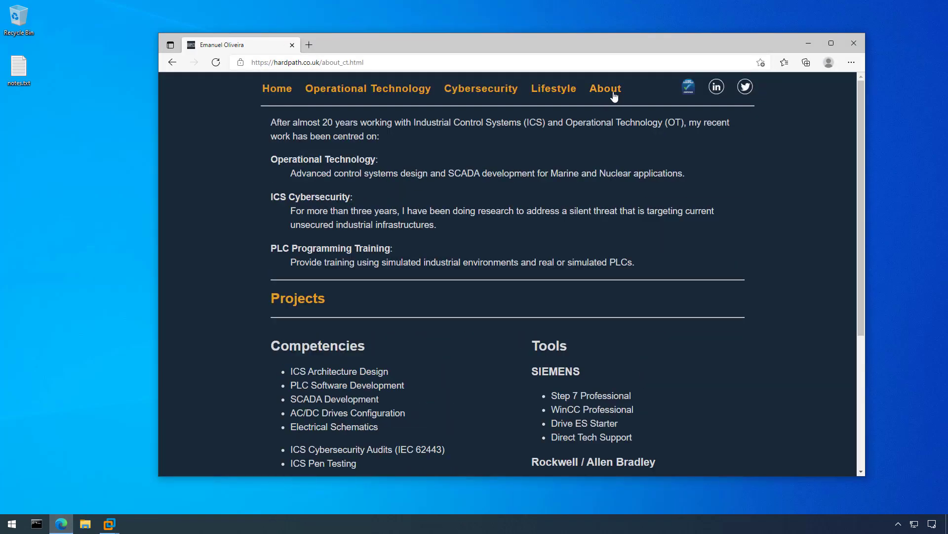
{"action": "left_click", "coordinate": [850, 44]}
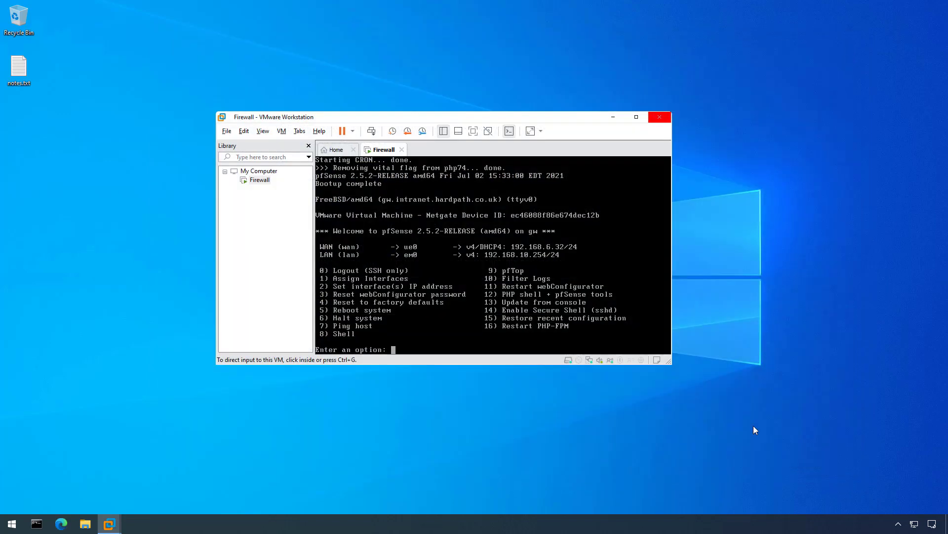